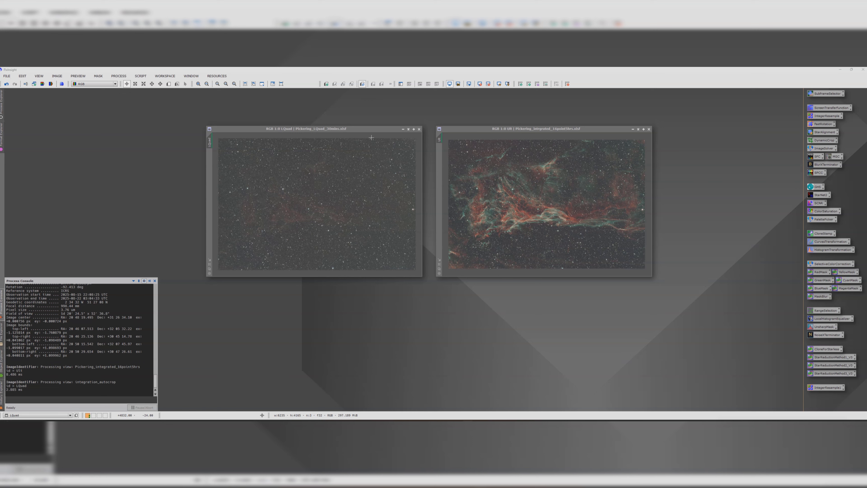
Inspect the stars and nebula in the LQuad image up close, and switch to the Ult image for comparison
{"action": "left_click", "coordinate": [330, 129]}
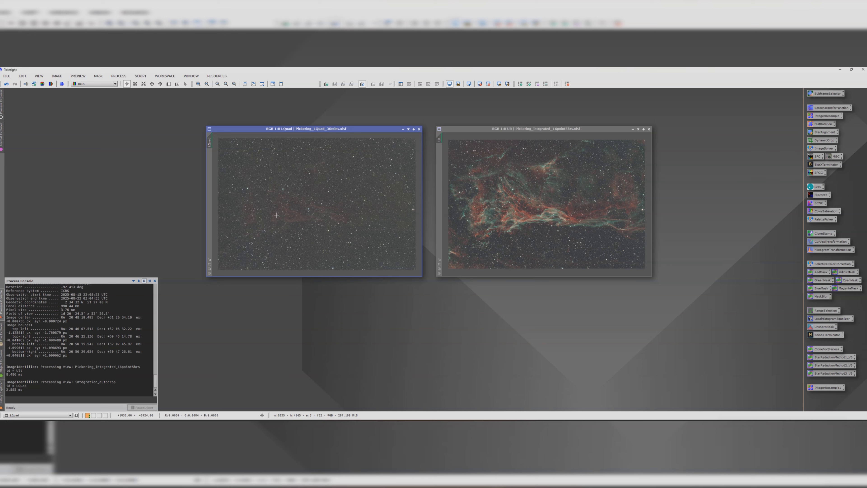
{"action": "scroll", "coordinate": [293, 191], "scroll_direction": "up", "scroll_amount": 6}
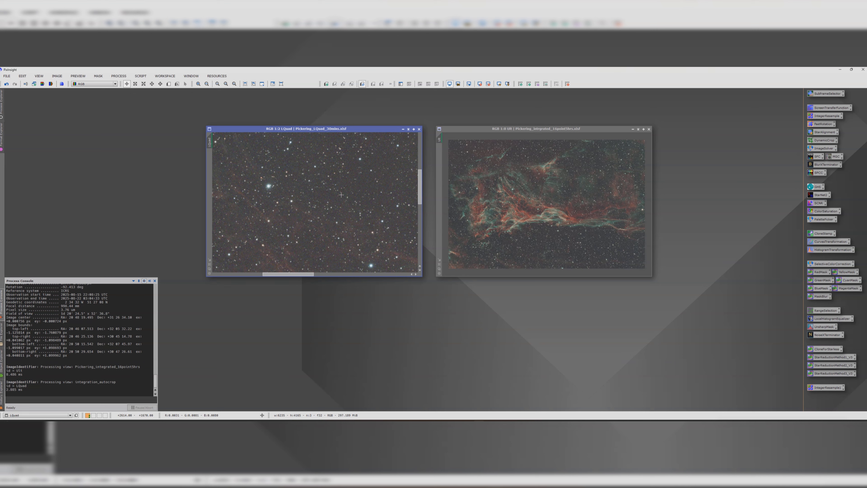
{"action": "scroll", "coordinate": [341, 195], "scroll_direction": "down", "scroll_amount": 6}
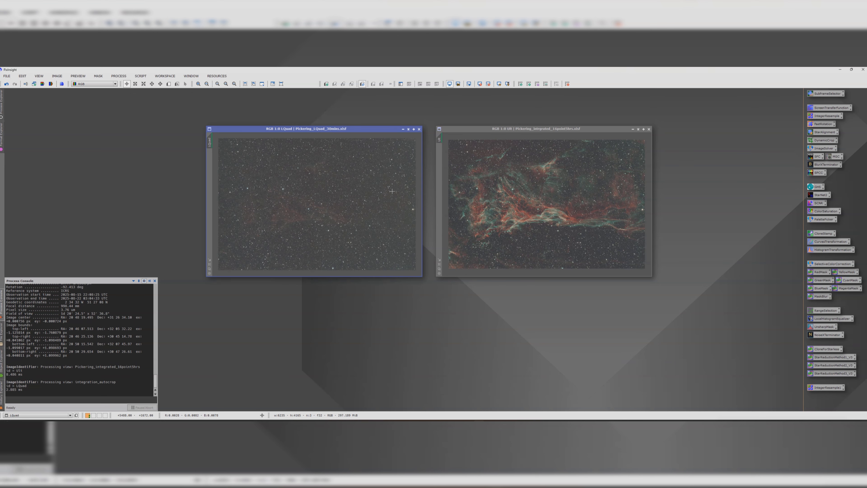
{"action": "left_click", "coordinate": [508, 159]}
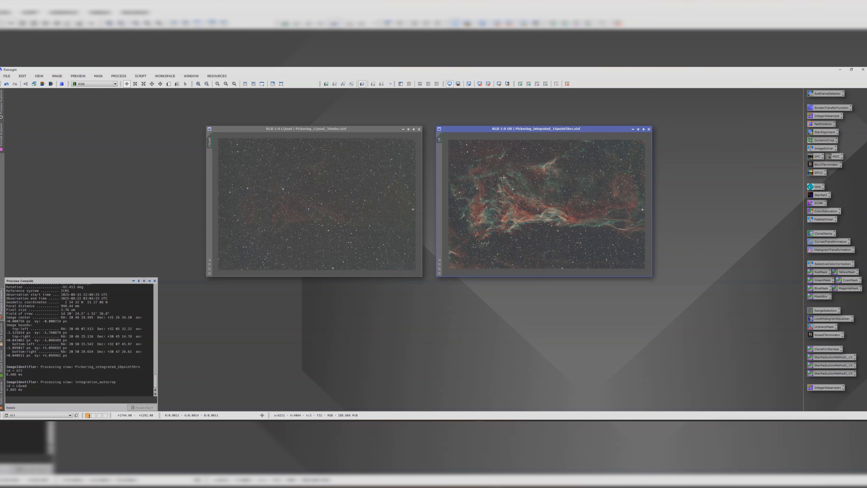
Duplicate the LQuad and Ult images and park both clones, collapsed, in the upper corner of the workspace
{"action": "left_click_drag", "start_coordinate": [209, 141], "coordinate": [151, 179]}
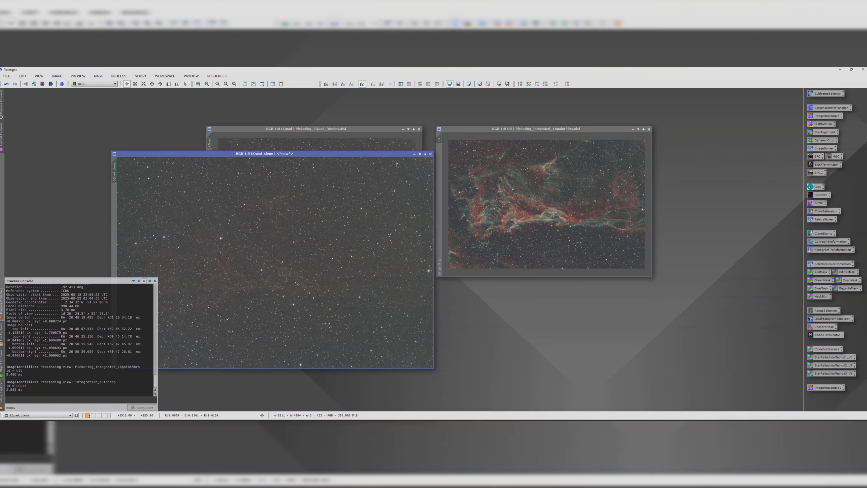
{"action": "left_click", "coordinate": [415, 153]}
{"action": "left_click_drag", "start_coordinate": [271, 262], "coordinate": [47, 100]}
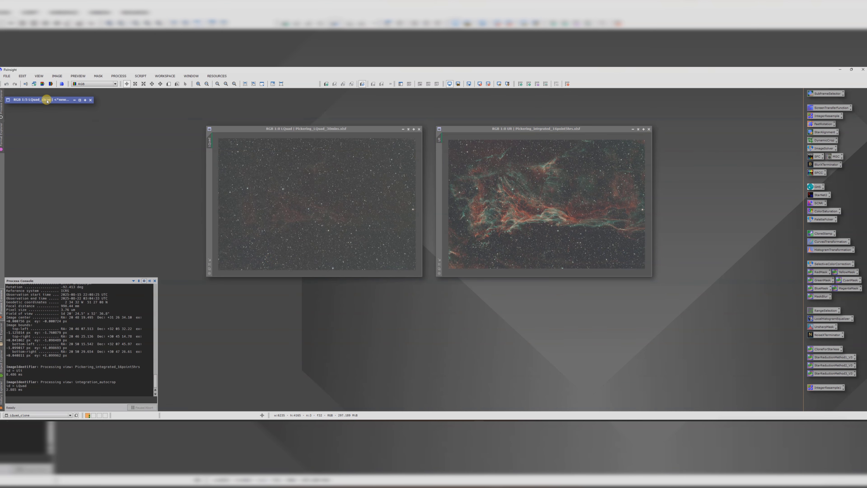
{"action": "left_click_drag", "start_coordinate": [440, 139], "coordinate": [331, 158]}
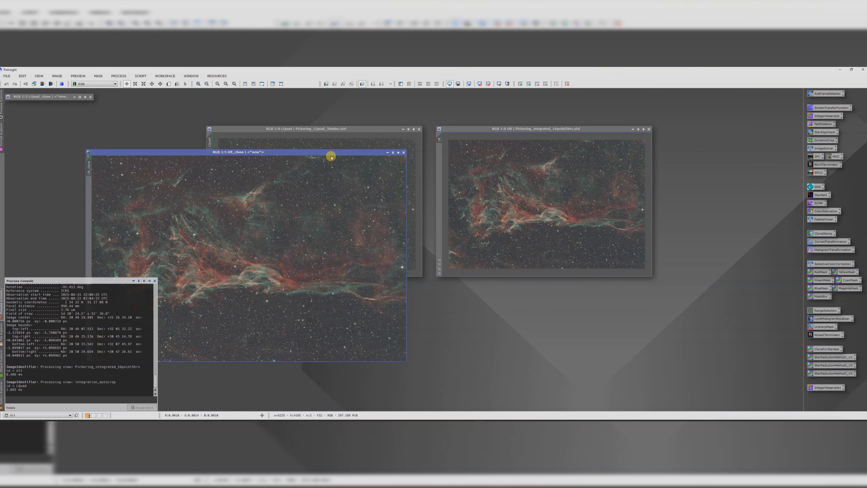
{"action": "left_click", "coordinate": [392, 153]}
{"action": "left_click_drag", "start_coordinate": [238, 255], "coordinate": [40, 106]}
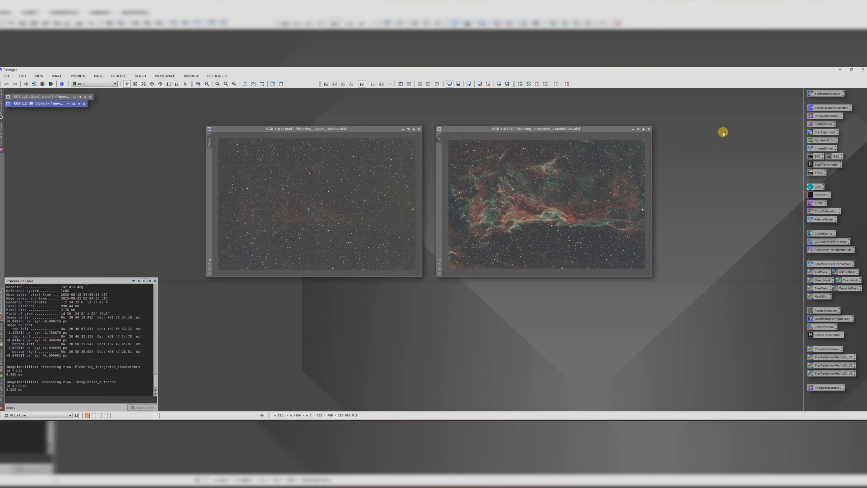
Downsample the LQuad image by a factor of 2 with IntegerResample in Average mode, accepting the loss of its astrometric solution
{"action": "double_click", "coordinate": [825, 116]}
{"action": "left_click", "coordinate": [671, 131]}
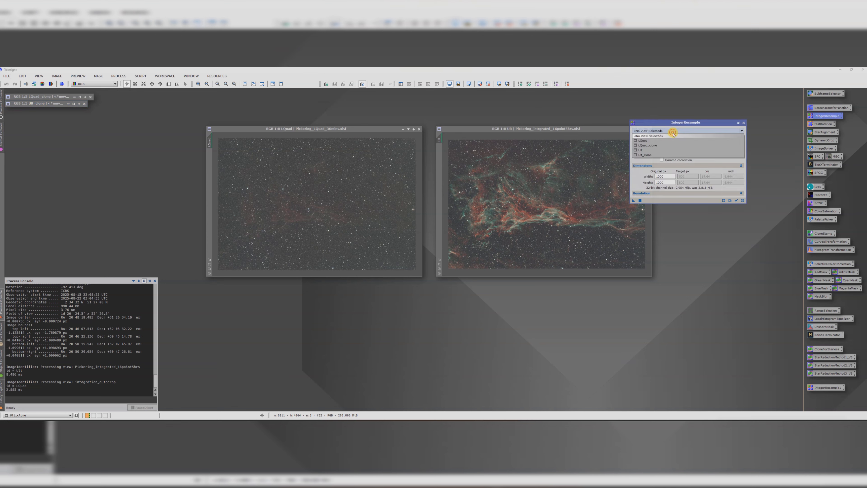
{"action": "left_click", "coordinate": [656, 141]}
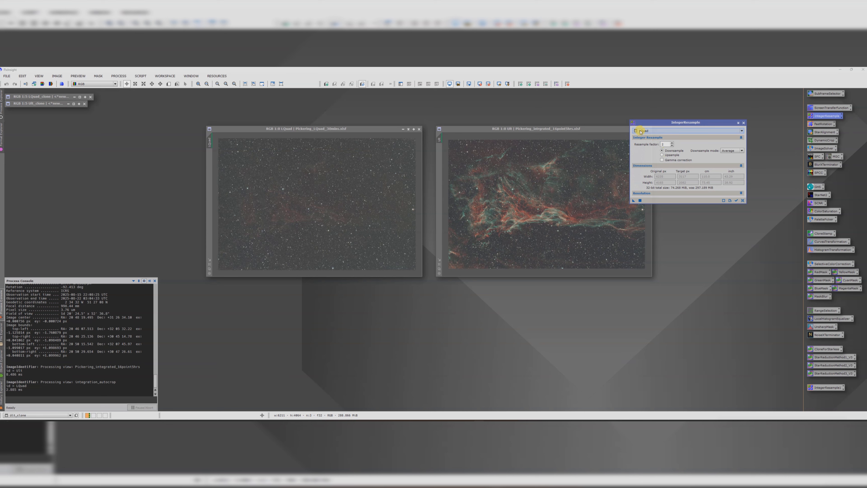
{"action": "left_click_drag", "start_coordinate": [633, 201], "coordinate": [356, 191]}
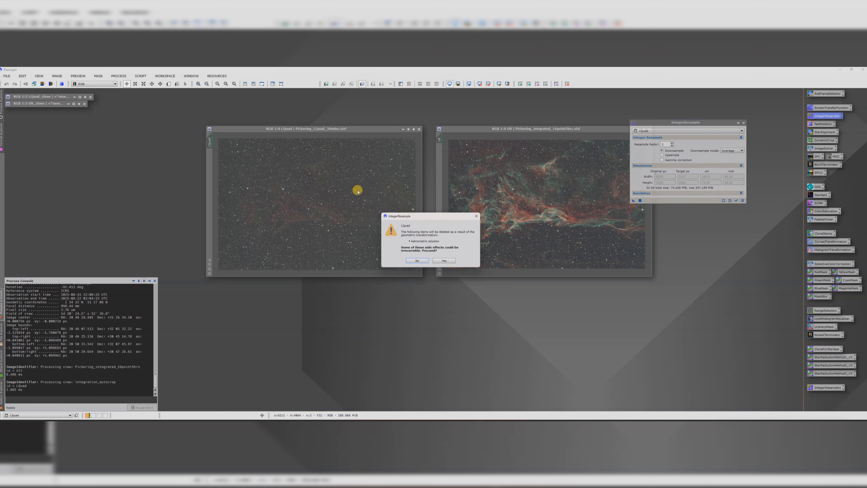
{"action": "left_click", "coordinate": [444, 262]}
Downsample the Ult image by the same factor of 2 with IntegerResample, accept the warning and close the process
{"action": "left_click", "coordinate": [558, 128]}
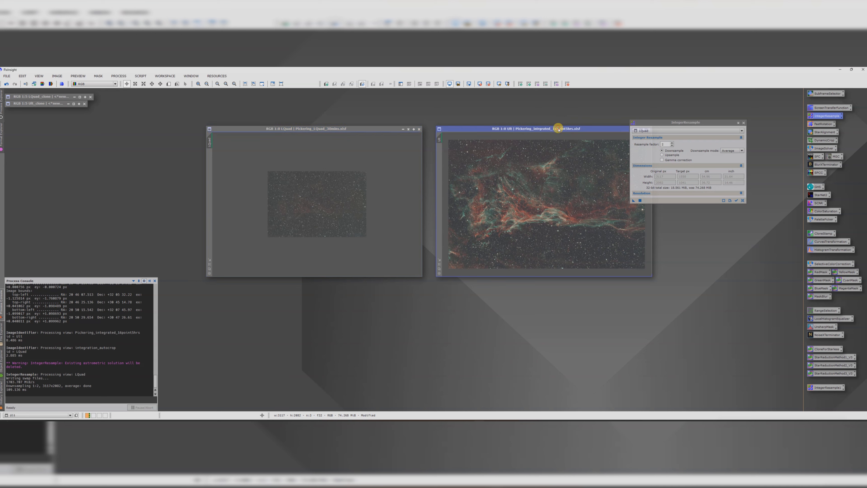
{"action": "left_click", "coordinate": [650, 131]}
{"action": "left_click", "coordinate": [651, 150]}
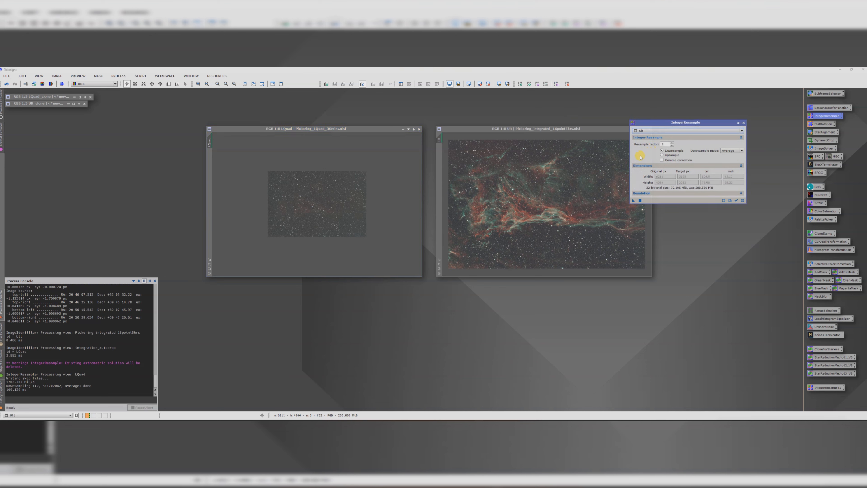
{"action": "left_click_drag", "start_coordinate": [633, 201], "coordinate": [519, 188]}
{"action": "left_click", "coordinate": [443, 262]}
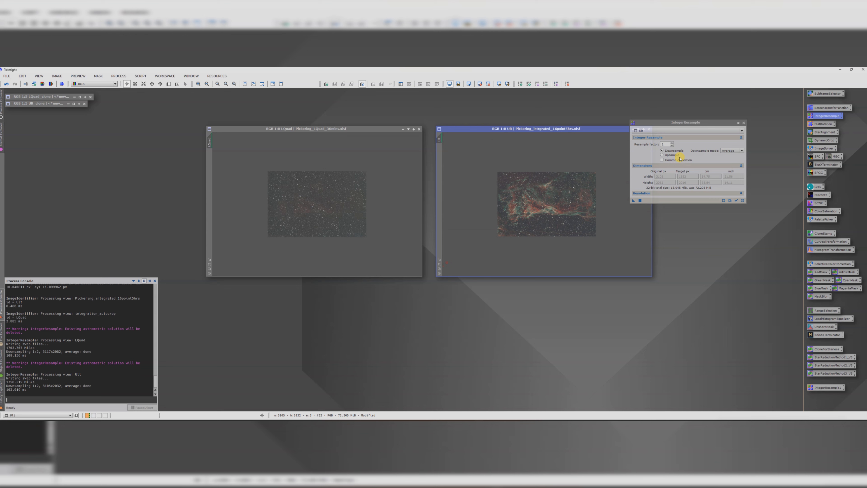
{"action": "left_click", "coordinate": [743, 122]}
Match the display scale of both images and set the Ult view as the StarAlignment reference image
{"action": "scroll", "coordinate": [573, 196], "scroll_direction": "up", "scroll_amount": 3}
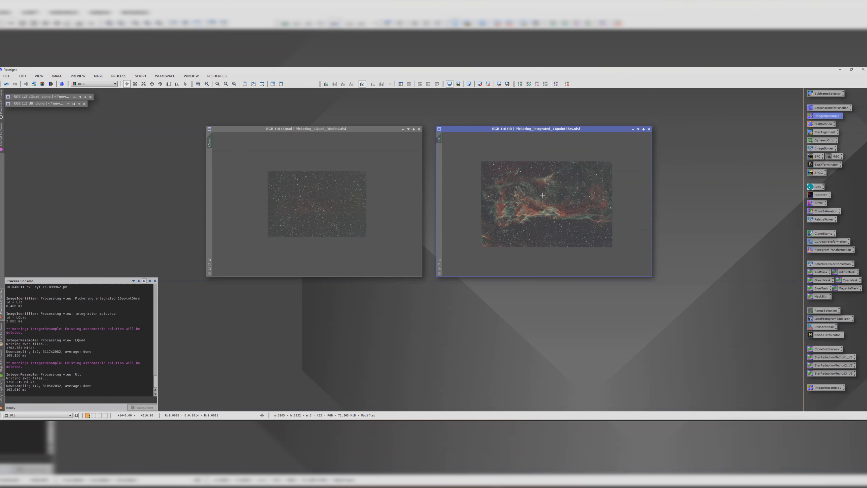
{"action": "left_click", "coordinate": [354, 198]}
{"action": "scroll", "coordinate": [354, 198], "scroll_direction": "up", "scroll_amount": 4}
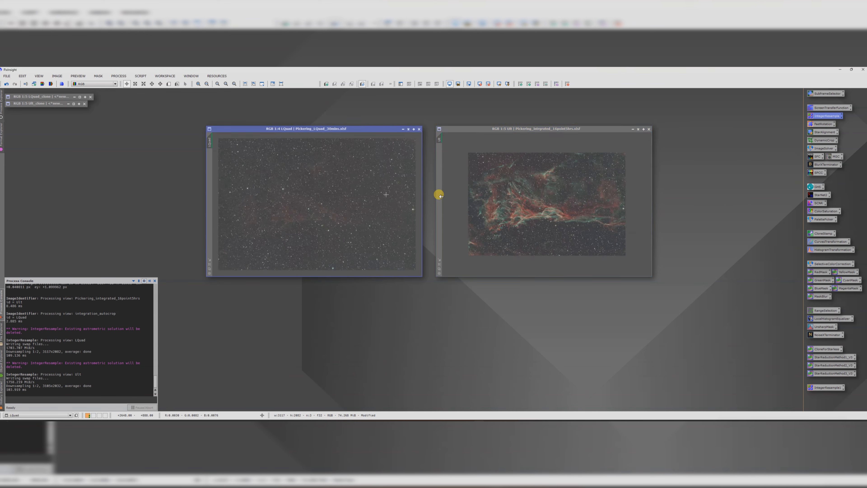
{"action": "scroll", "coordinate": [408, 192], "scroll_direction": "down", "scroll_amount": 1}
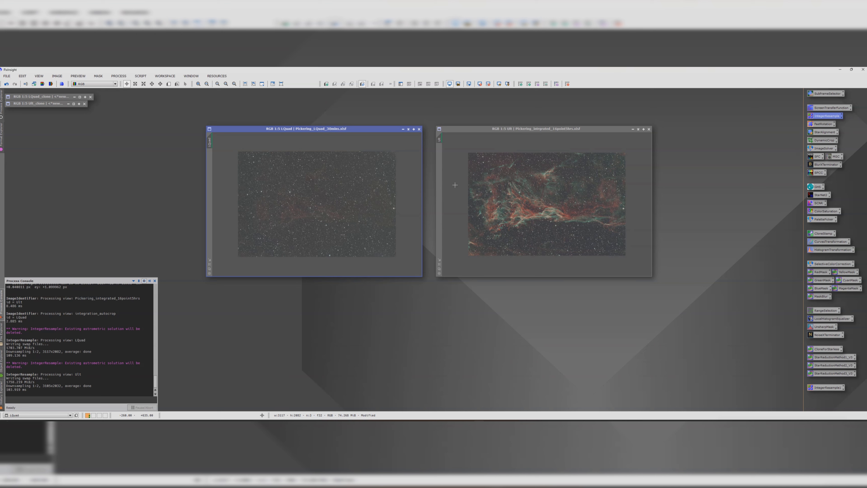
{"action": "double_click", "coordinate": [822, 132]}
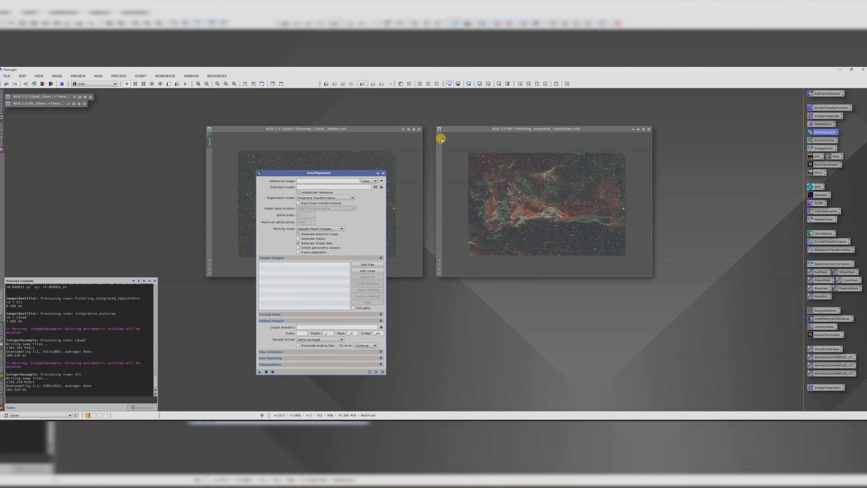
{"action": "left_click", "coordinate": [375, 181]}
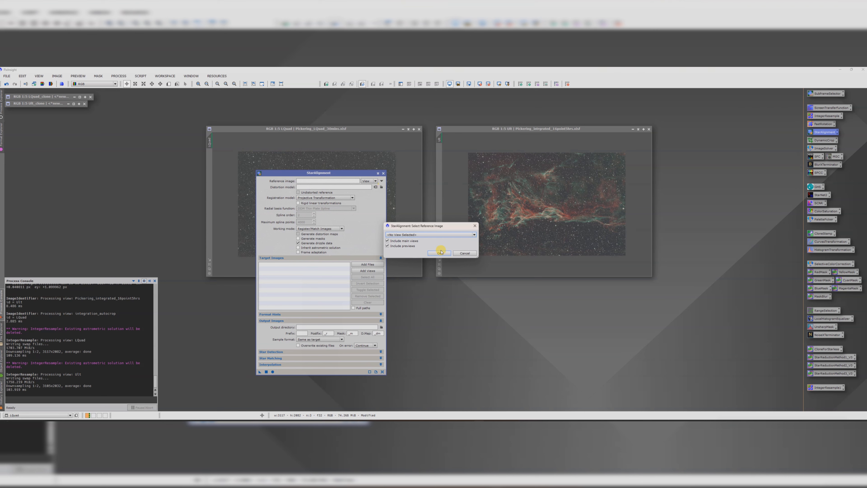
{"action": "left_click", "coordinate": [406, 235]}
{"action": "left_click", "coordinate": [394, 253]}
{"action": "left_click", "coordinate": [435, 252]}
Add the LQuad view as the StarAlignment target, run the registration and close the process
{"action": "left_click", "coordinate": [361, 273]}
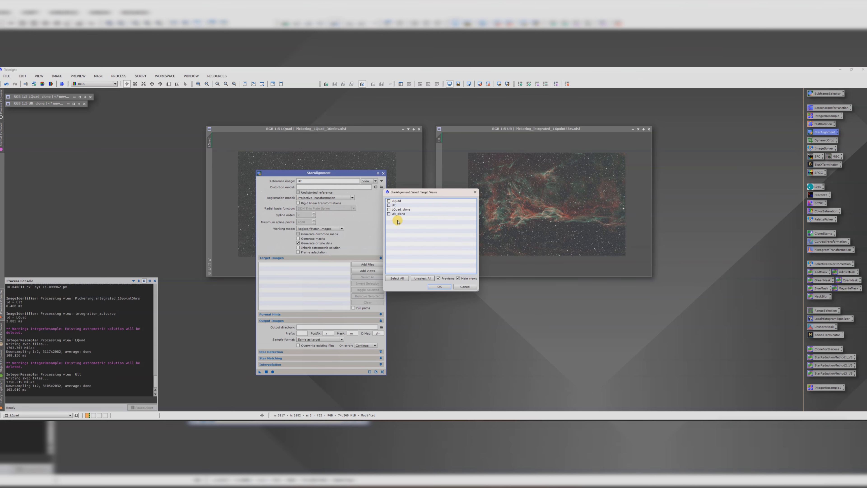
{"action": "left_click", "coordinate": [392, 200]}
{"action": "left_click", "coordinate": [437, 285]}
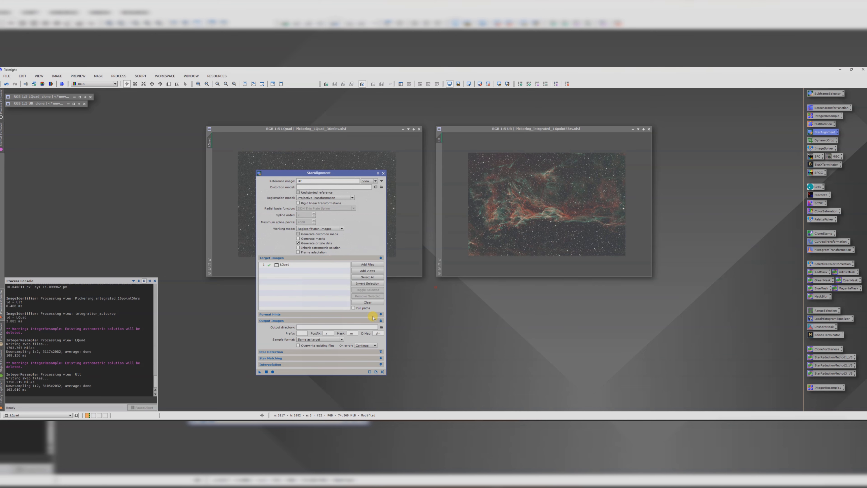
{"action": "left_click", "coordinate": [273, 371]}
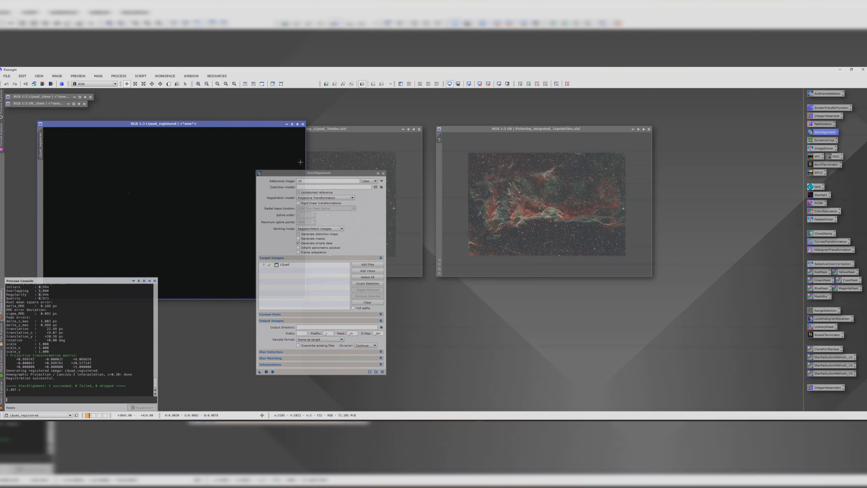
{"action": "left_click", "coordinate": [382, 173]}
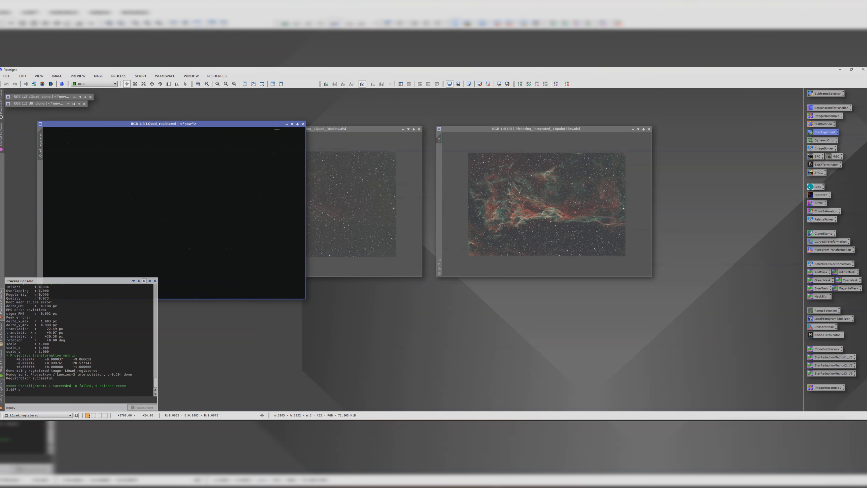
Move the registered LQuad image clear and apply an automatic screen stretch to it with ScreenTransferFunction
{"action": "left_click_drag", "start_coordinate": [254, 128], "coordinate": [428, 146]}
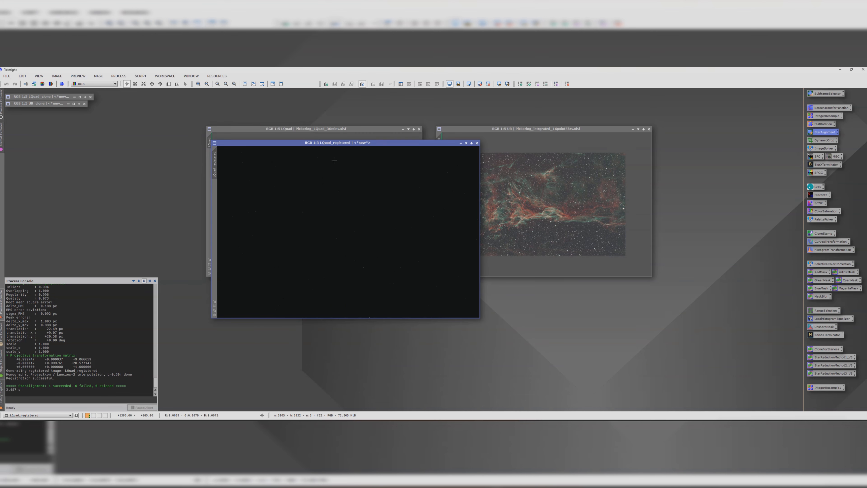
{"action": "double_click", "coordinate": [826, 108]}
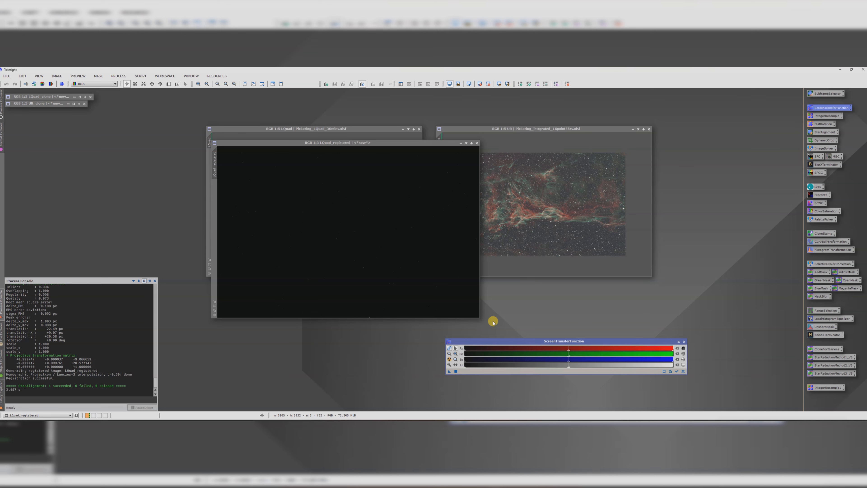
{"action": "left_click", "coordinate": [449, 359]}
{"action": "scroll", "coordinate": [344, 198], "scroll_direction": "down", "scroll_amount": 1}
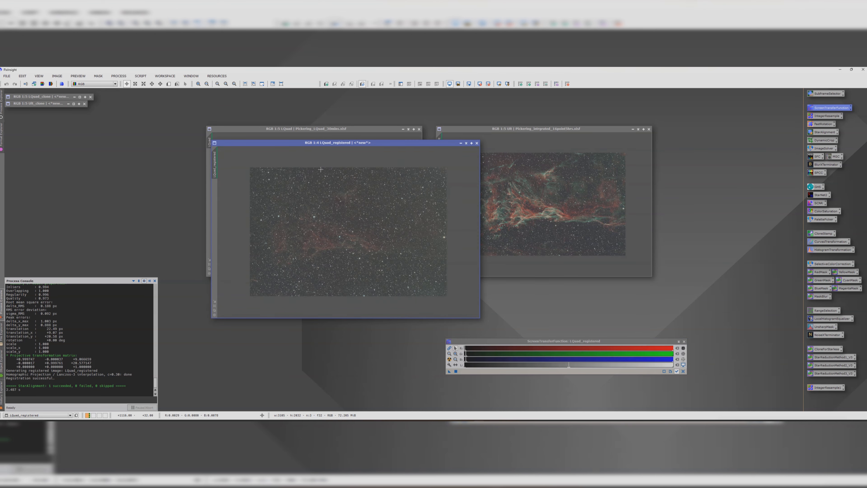
Close the unregistered LQuad image without saving and place the registered one beside the Ult image
{"action": "left_click", "coordinate": [308, 128]}
{"action": "left_click", "coordinate": [419, 130]}
{"action": "left_click", "coordinate": [444, 260]}
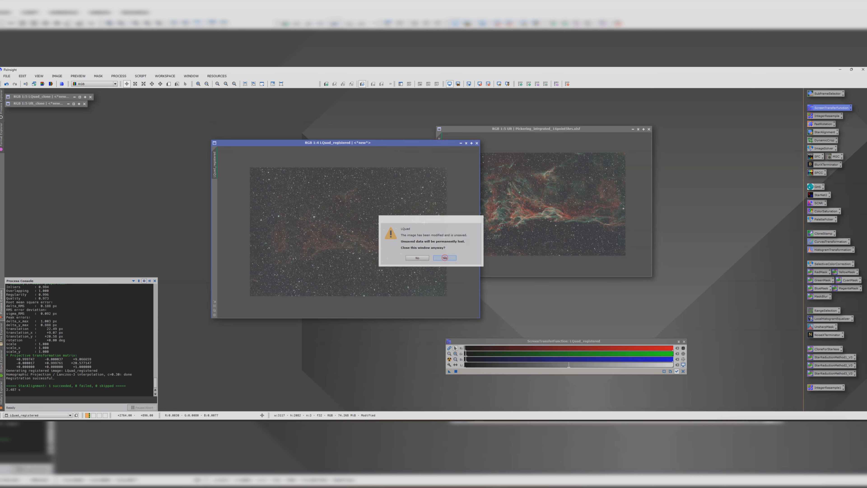
{"action": "left_click_drag", "start_coordinate": [376, 144], "coordinate": [318, 123]}
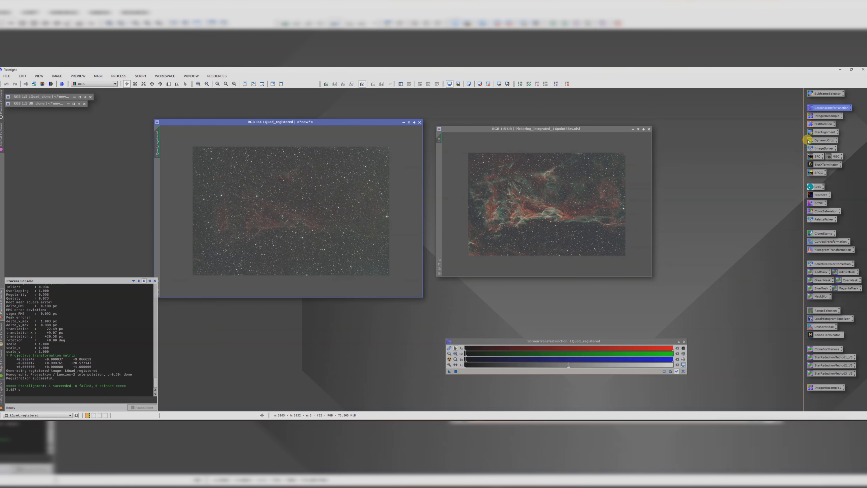
Define a DynamicCrop just inside the edges of the registered LQuad image and apply the same crop to Ult
{"action": "double_click", "coordinate": [819, 140]}
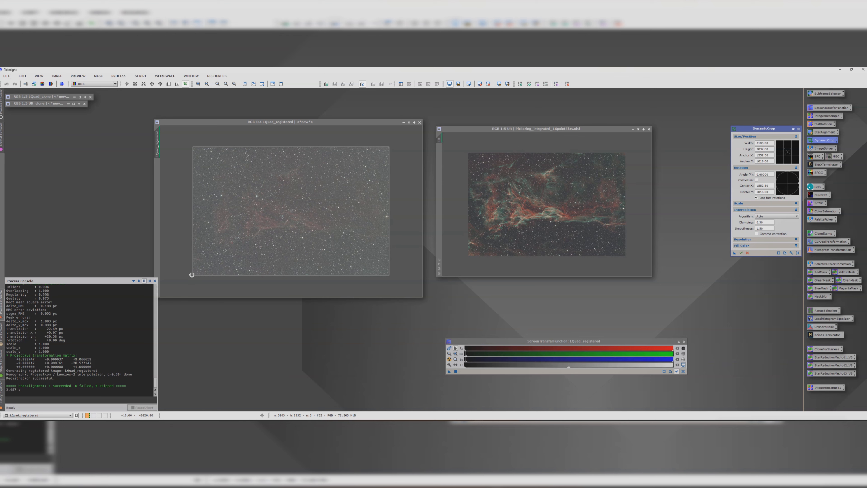
{"action": "left_click_drag", "start_coordinate": [196, 274], "coordinate": [198, 272]}
{"action": "left_click_drag", "start_coordinate": [244, 250], "coordinate": [243, 250]}
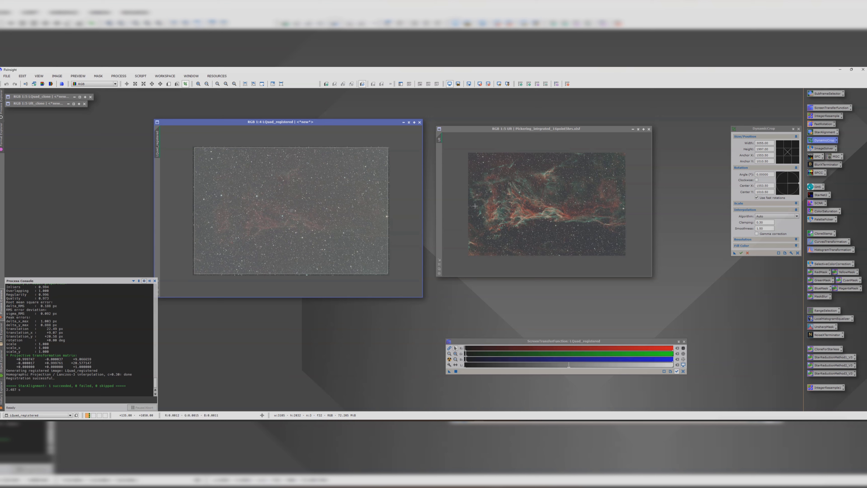
{"action": "left_click_drag", "start_coordinate": [735, 253], "coordinate": [556, 210]}
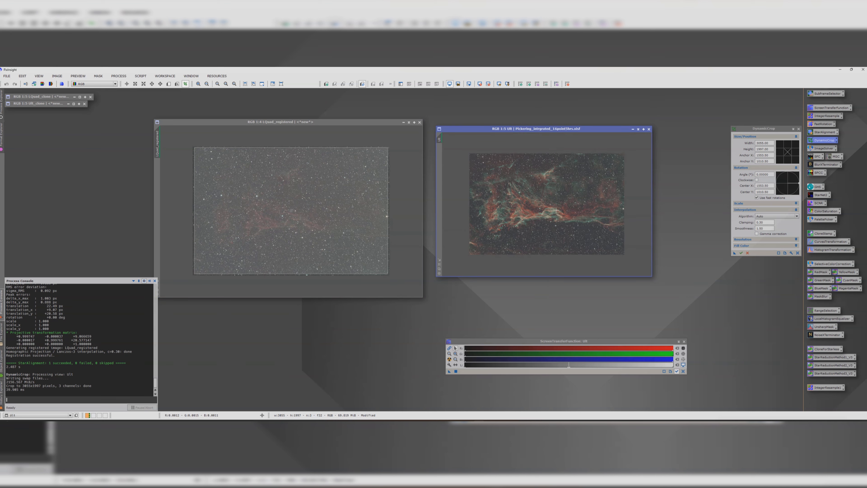
Execute the crop on the registered LQuad image, close DynamicCrop and enlarge the Ult view to match
{"action": "left_click", "coordinate": [741, 253]}
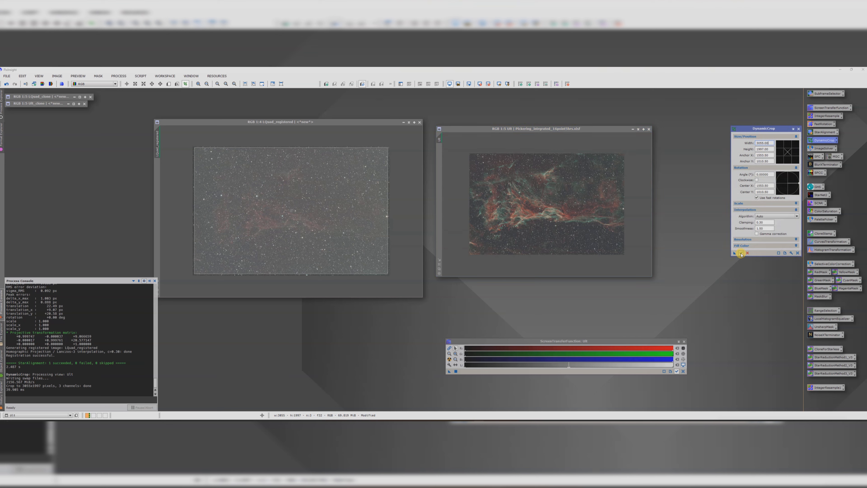
{"action": "left_click", "coordinate": [741, 254]}
{"action": "left_click", "coordinate": [799, 128]}
{"action": "scroll", "coordinate": [549, 167], "scroll_direction": "down", "scroll_amount": 1}
{"action": "scroll", "coordinate": [549, 167], "scroll_direction": "up", "scroll_amount": 2}
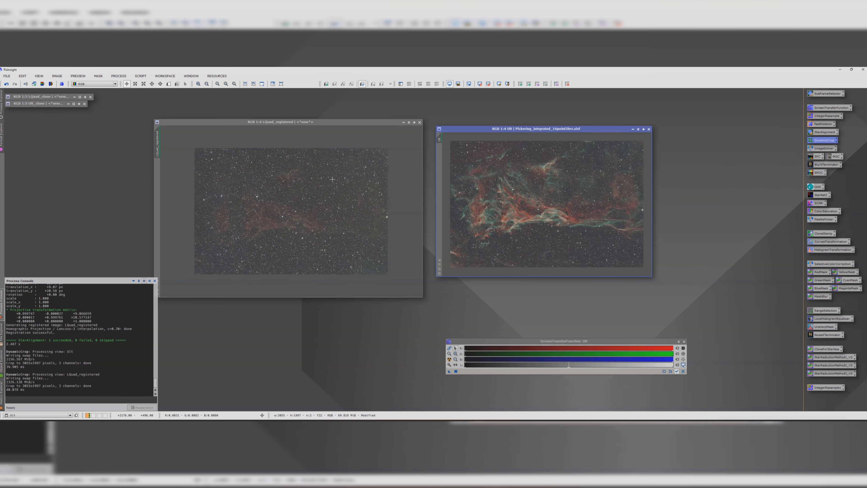
Shift the registered LQuad image slightly and plate-solve it with the ImageSolver script, keeping the parameters as offered
{"action": "left_click_drag", "start_coordinate": [200, 122], "coordinate": [186, 113]}
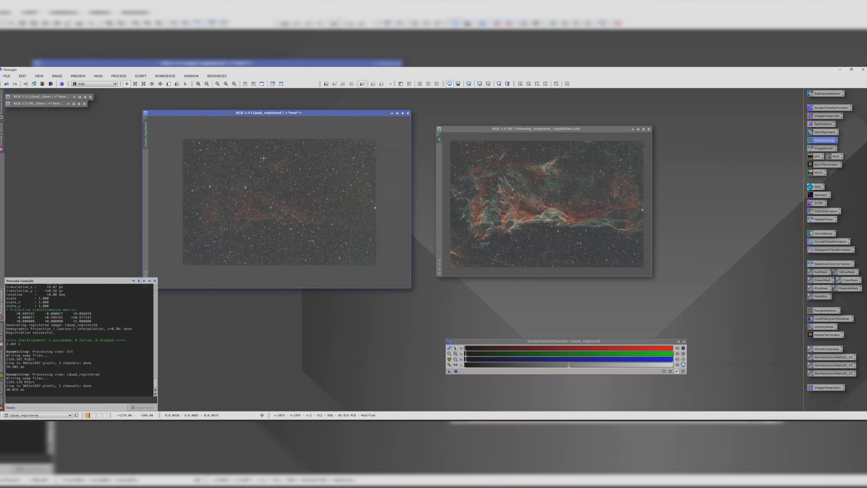
{"action": "left_click", "coordinate": [140, 76]}
{"action": "mouse_move", "coordinate": [153, 86]}
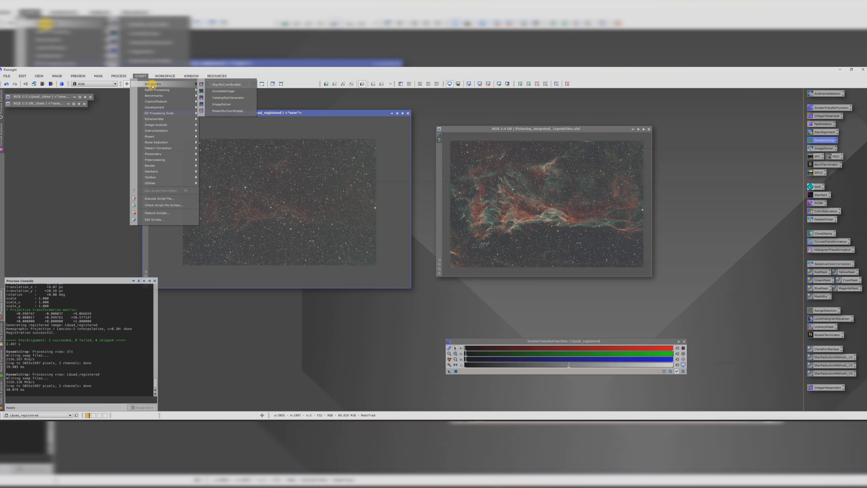
{"action": "left_click", "coordinate": [223, 104]}
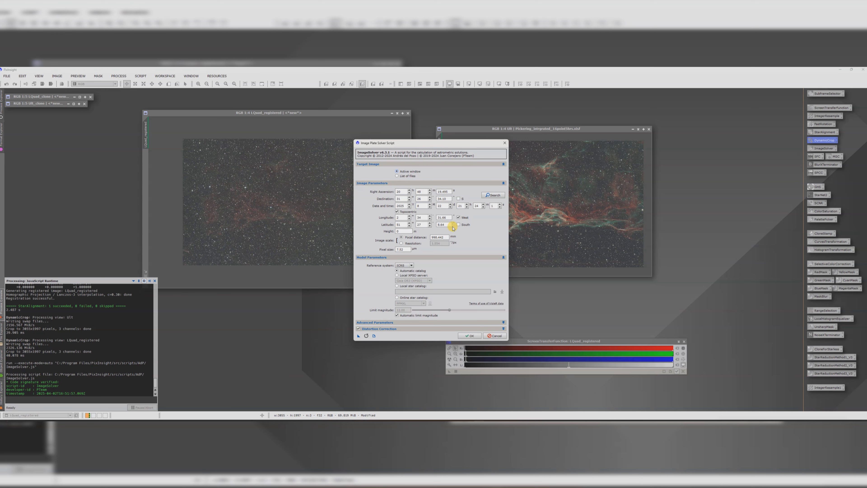
{"action": "left_click", "coordinate": [471, 335]}
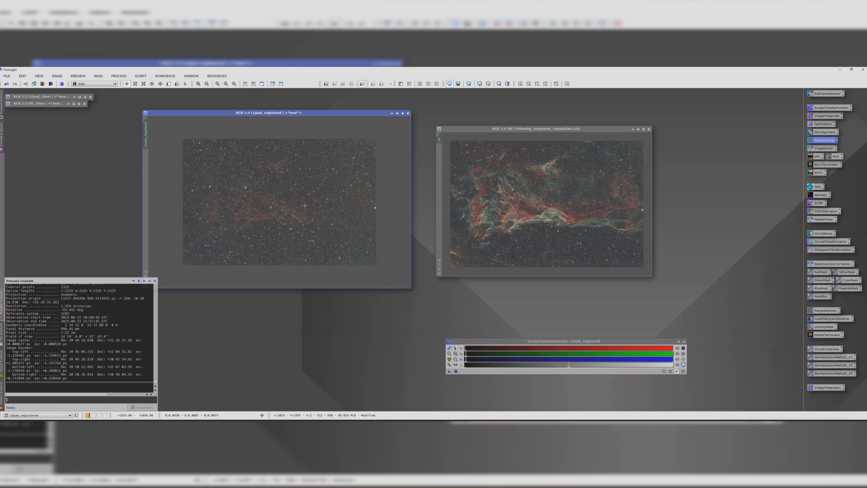
Bring the Ult image forward, reduce its zoom and plate-solve it with ImageSolver using the offered parameters
{"action": "left_click_drag", "start_coordinate": [463, 129], "coordinate": [438, 126]}
{"action": "scroll", "coordinate": [485, 173], "scroll_direction": "down", "scroll_amount": 1}
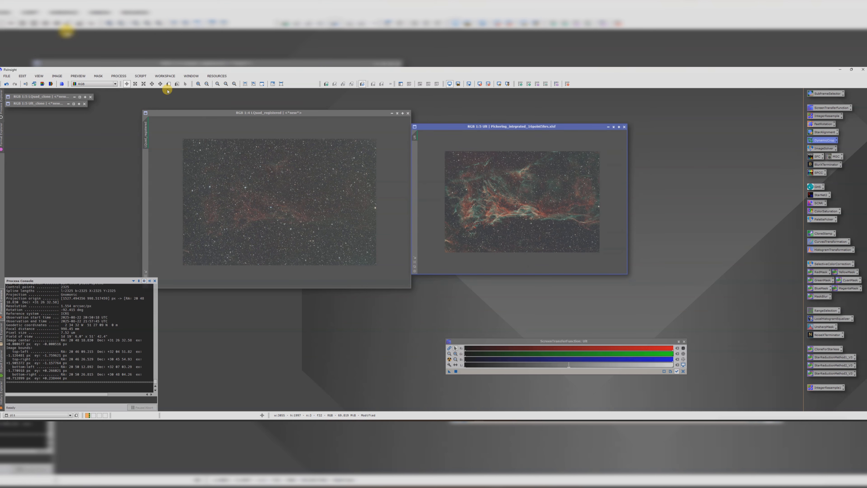
{"action": "left_click", "coordinate": [142, 77]}
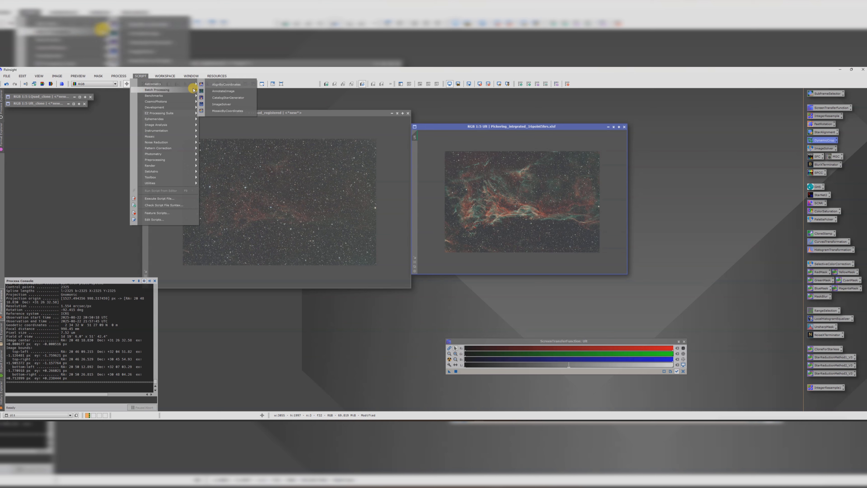
{"action": "left_click", "coordinate": [223, 104]}
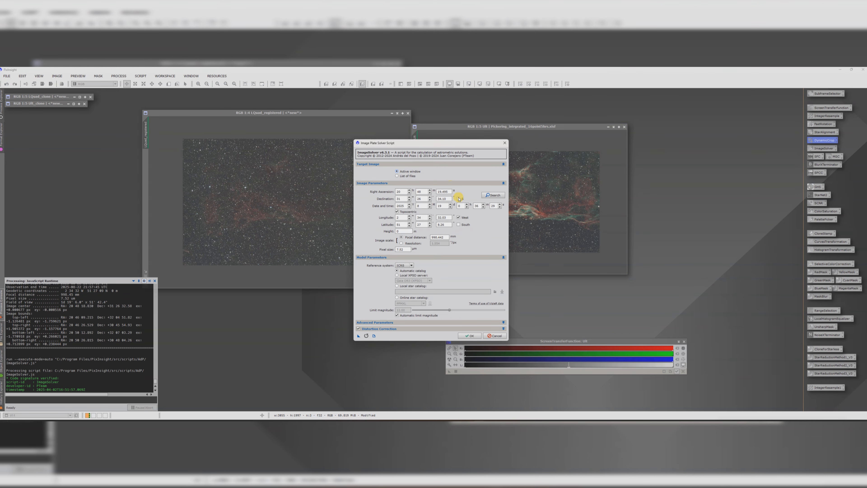
{"action": "left_click", "coordinate": [470, 334]}
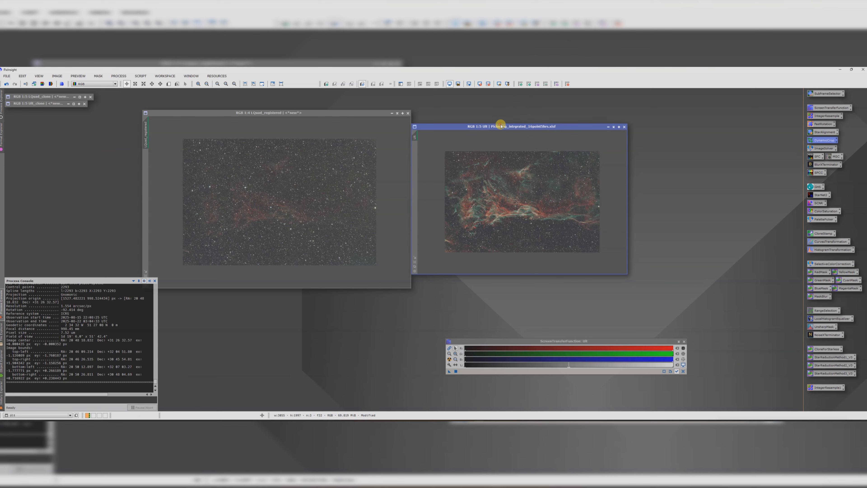
Separate the two image windows and shrink the registered LQuad window so it fits more tightly around its image
{"action": "left_click_drag", "start_coordinate": [500, 126], "coordinate": [534, 112]}
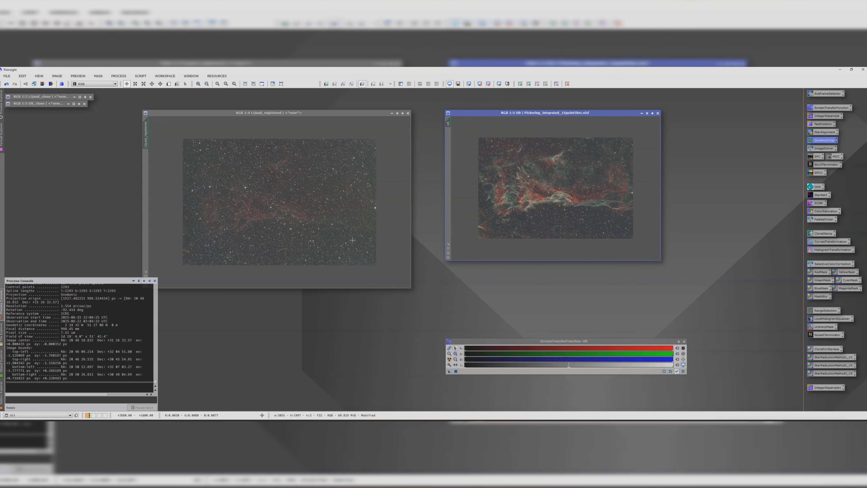
{"action": "left_click_drag", "start_coordinate": [327, 287], "coordinate": [327, 257]}
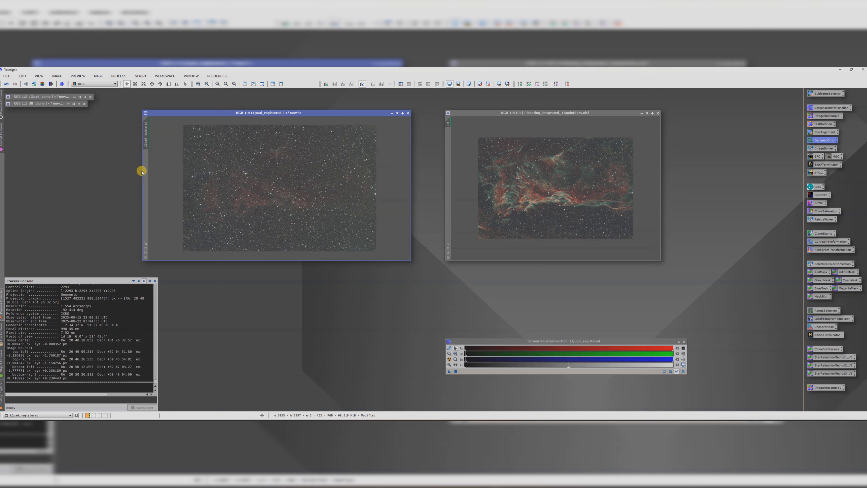
{"action": "left_click_drag", "start_coordinate": [142, 171], "coordinate": [153, 170]}
{"action": "left_click_drag", "start_coordinate": [190, 176], "coordinate": [191, 176]}
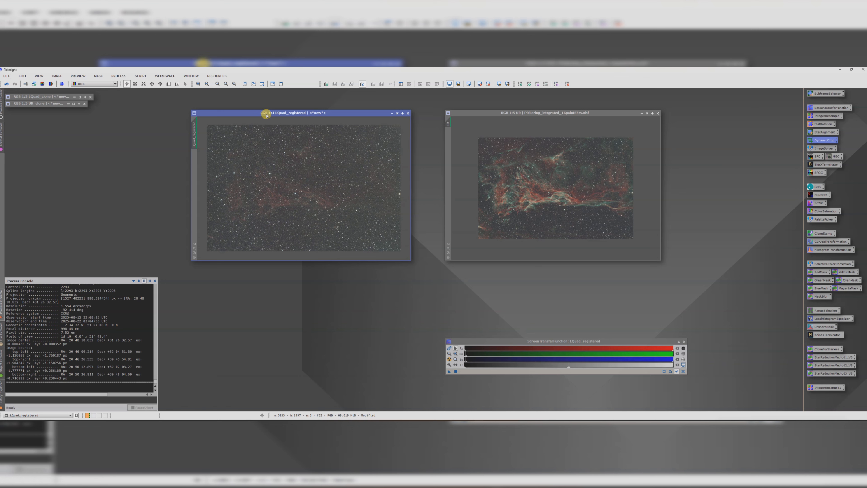
{"action": "left_click_drag", "start_coordinate": [261, 113], "coordinate": [252, 125]}
Evaluate the registered LQuad image's star profile with the PSFImage script, read its FWHM x and y values and close the script
{"action": "left_click", "coordinate": [140, 76]}
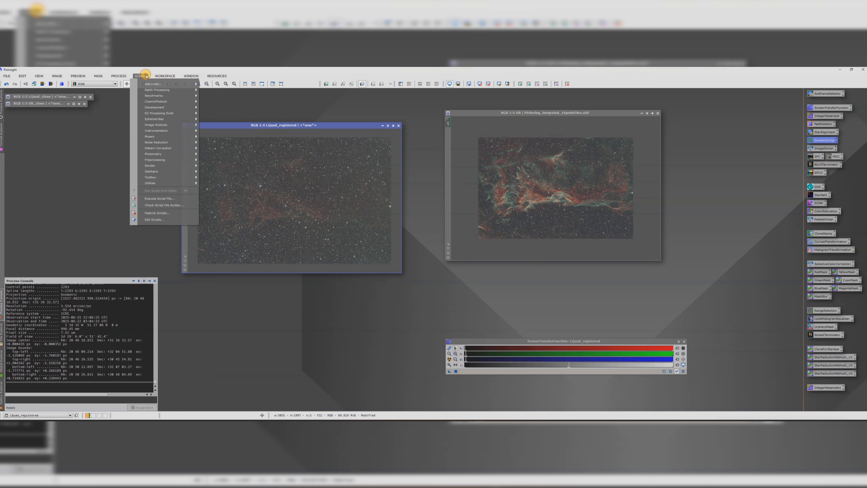
{"action": "mouse_move", "coordinate": [161, 165]}
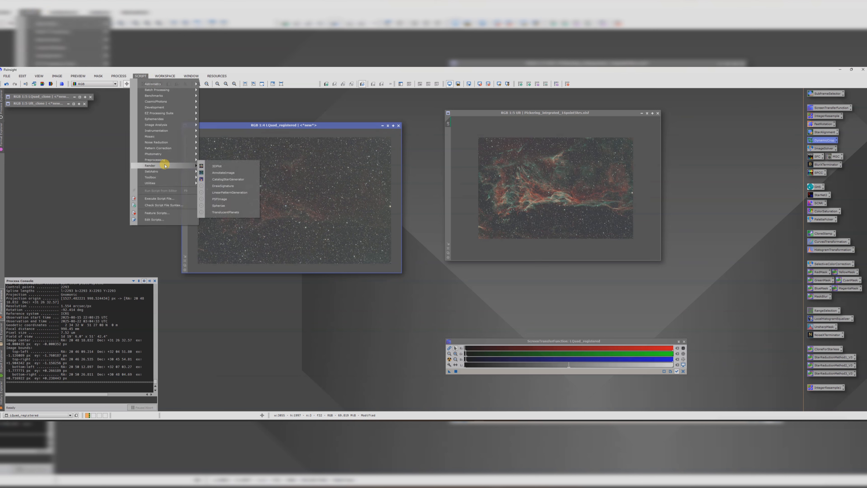
{"action": "left_click", "coordinate": [220, 192]}
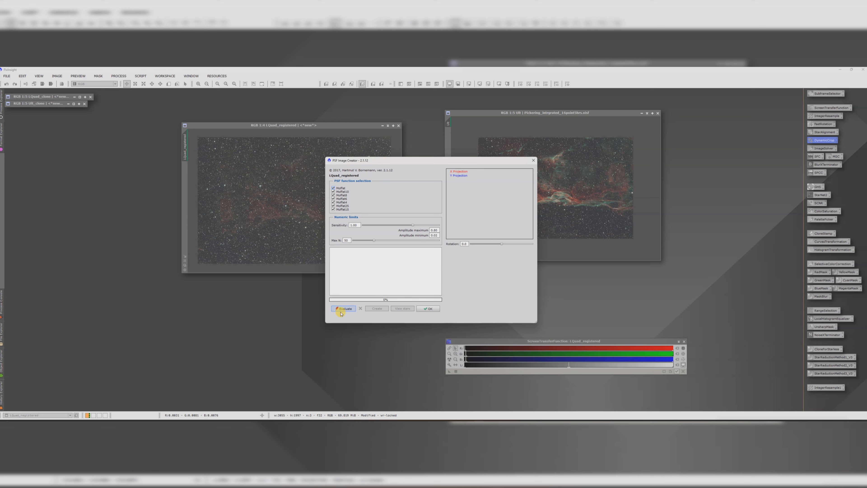
{"action": "left_click", "coordinate": [342, 310]}
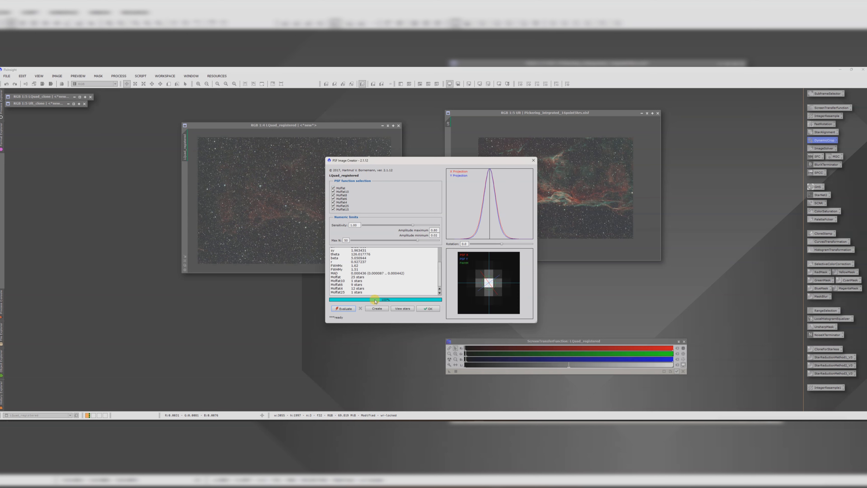
{"action": "left_click_drag", "start_coordinate": [357, 268], "coordinate": [333, 264]}
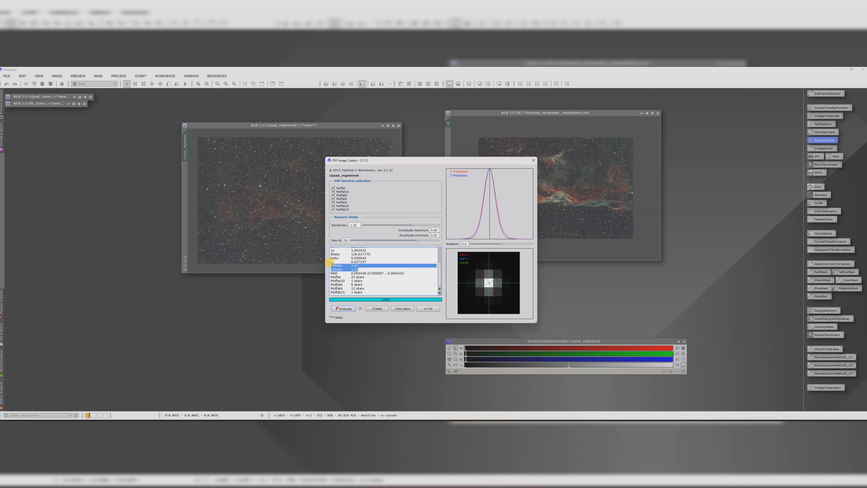
{"action": "left_click", "coordinate": [339, 264]}
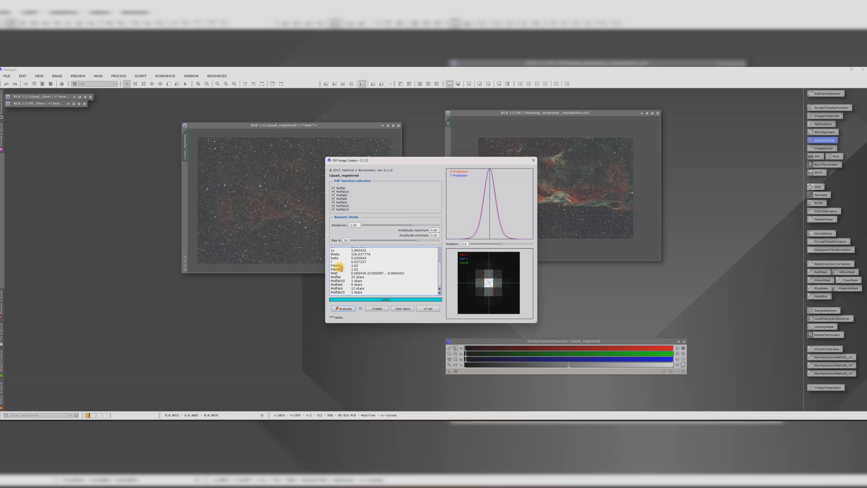
{"action": "left_click_drag", "start_coordinate": [352, 265], "coordinate": [359, 269]}
{"action": "left_click", "coordinate": [359, 269]}
{"action": "left_click", "coordinate": [428, 308]}
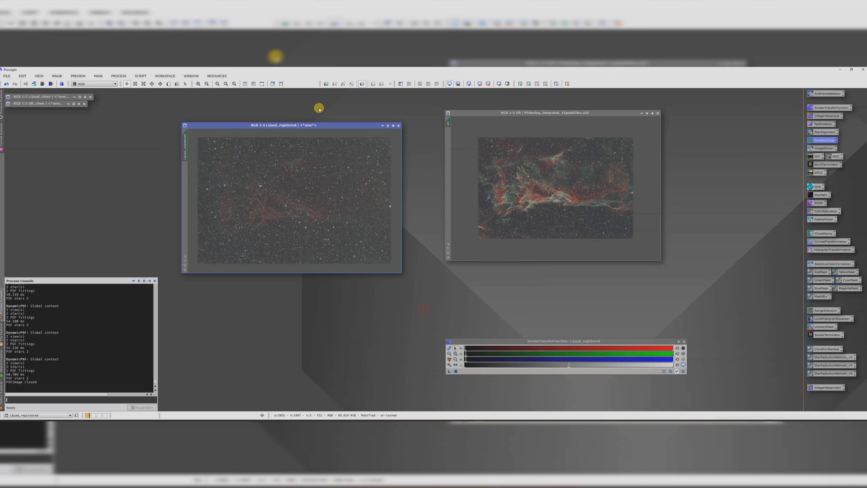
Apply BlurXTerminator to the registered LQuad image with a manual PSF diameter based on its measured FWHM, and inspect the stars
{"action": "left_click", "coordinate": [819, 165]}
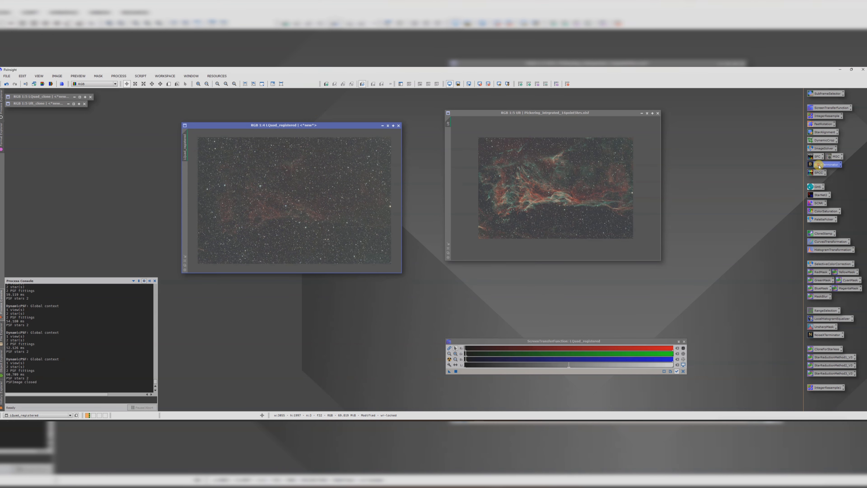
{"action": "double_click", "coordinate": [819, 165]}
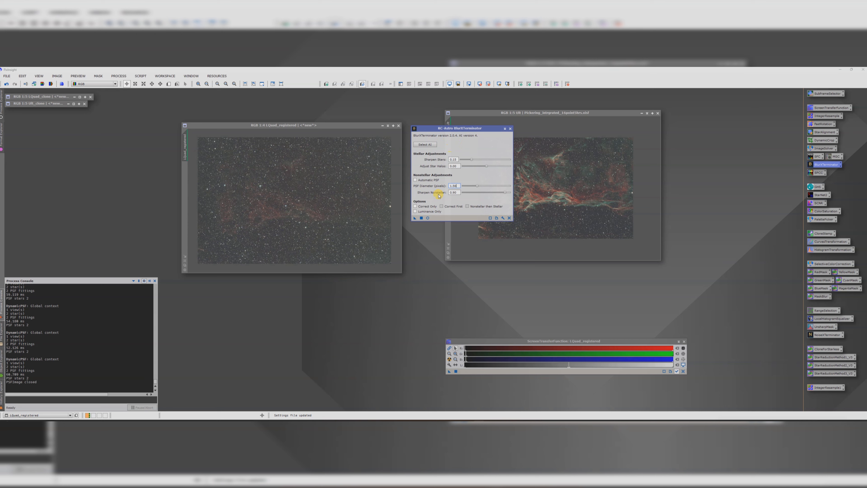
{"action": "left_click_drag", "start_coordinate": [415, 217], "coordinate": [303, 199]}
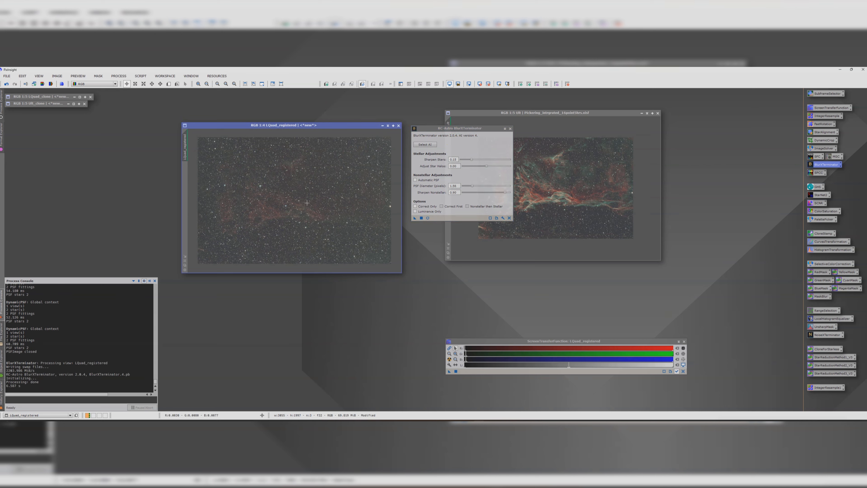
{"action": "scroll", "coordinate": [314, 188], "scroll_direction": "up", "scroll_amount": 3}
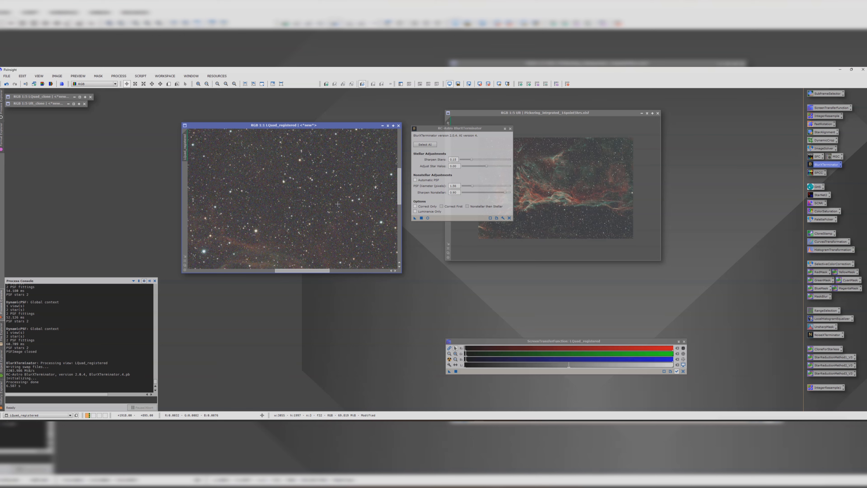
{"action": "scroll", "coordinate": [338, 204], "scroll_direction": "down", "scroll_amount": 3}
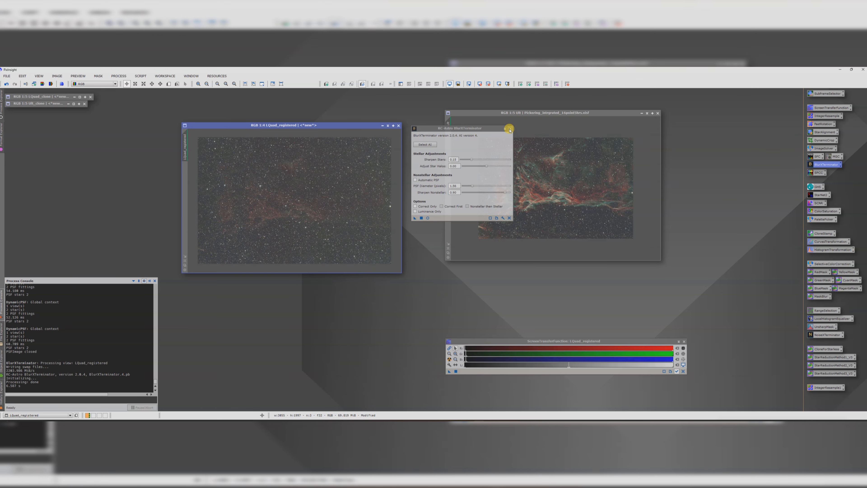
Move BlurXTerminator clear of Ult and evaluate that image's star FWHM with the PSFImage script
{"action": "left_click_drag", "start_coordinate": [510, 131], "coordinate": [417, 254]}
{"action": "left_click_drag", "start_coordinate": [529, 112], "coordinate": [503, 117]}
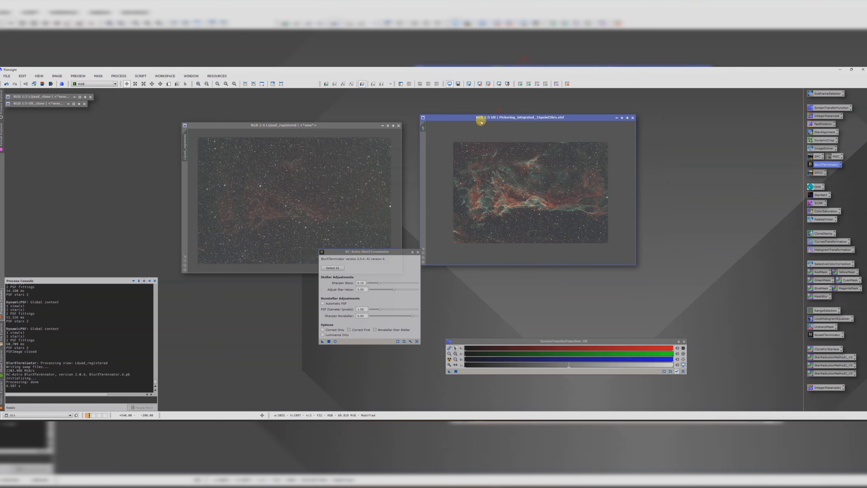
{"action": "left_click", "coordinate": [142, 76]}
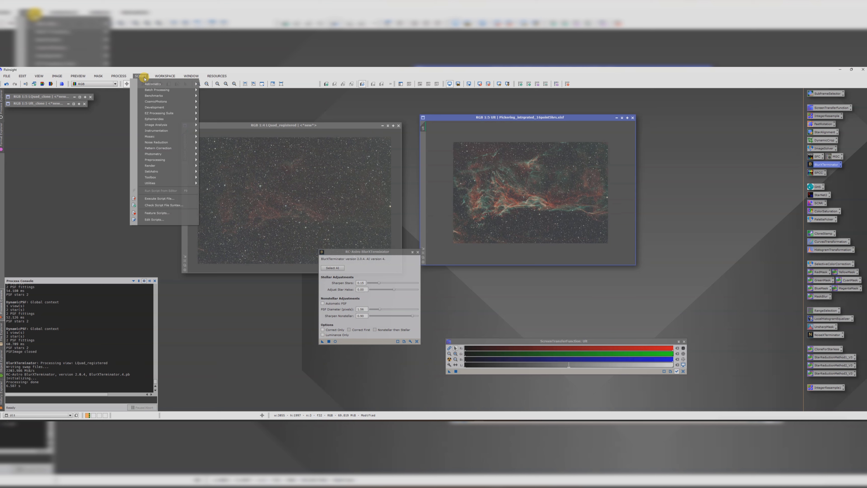
{"action": "mouse_move", "coordinate": [193, 166]}
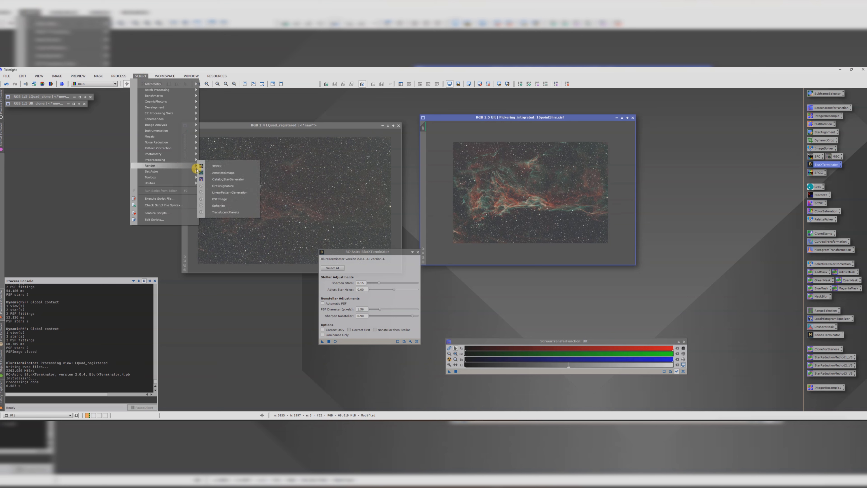
{"action": "left_click", "coordinate": [224, 202]}
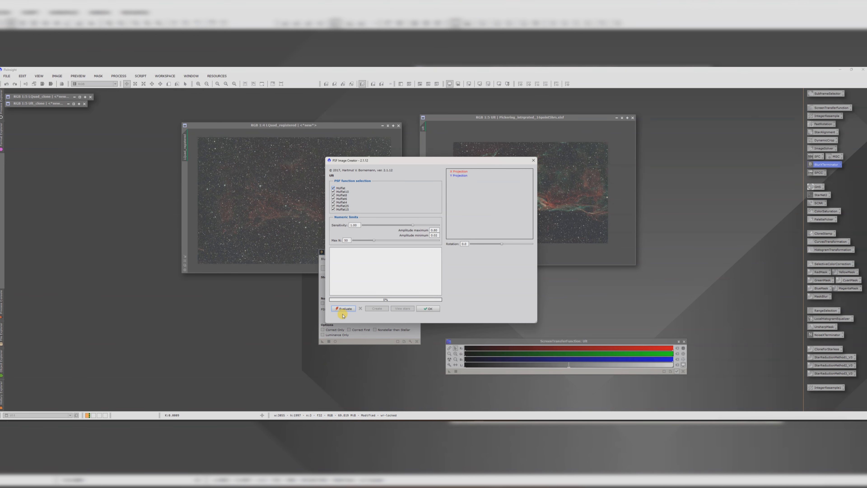
{"action": "left_click", "coordinate": [344, 311]}
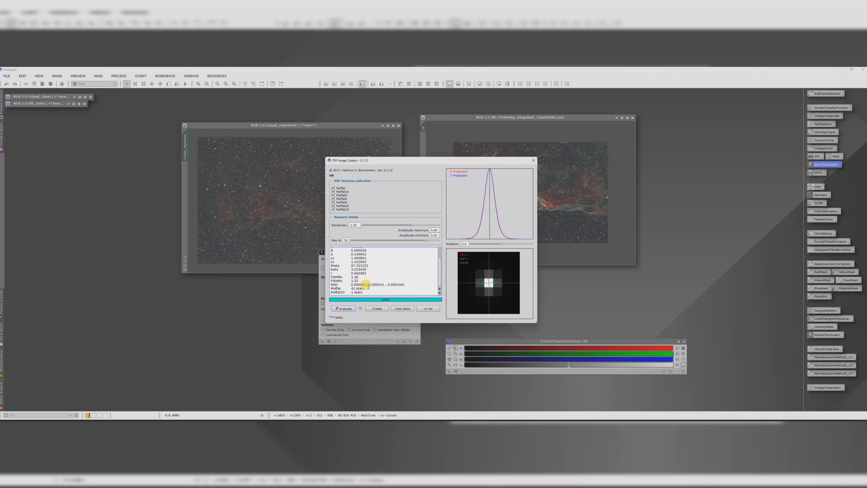
{"action": "left_click", "coordinate": [426, 309]}
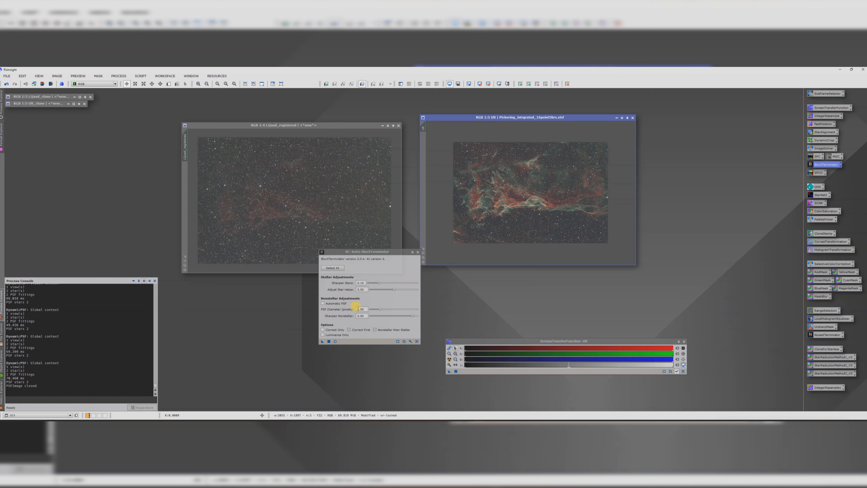
Set the BlurXTerminator PSF diameter from Ult's measured FWHM, apply the process to Ult and close it
{"action": "left_click_drag", "start_coordinate": [357, 309], "coordinate": [365, 309]}
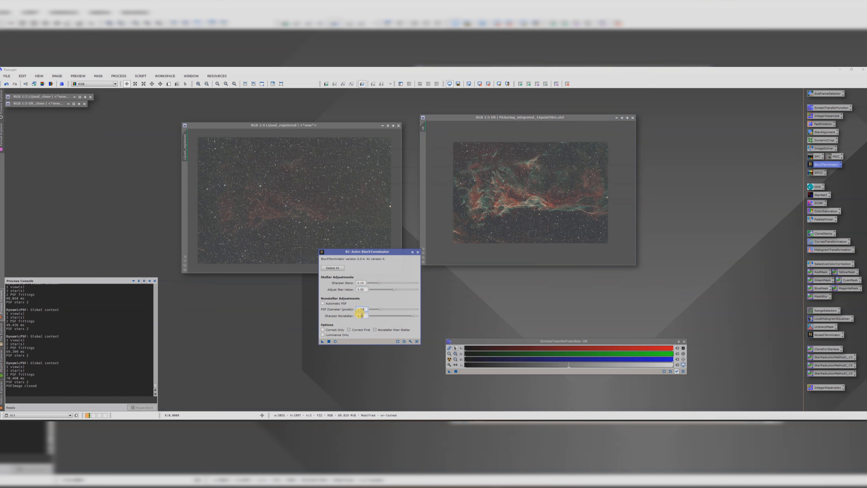
{"action": "left_click_drag", "start_coordinate": [322, 343], "coordinate": [522, 202]}
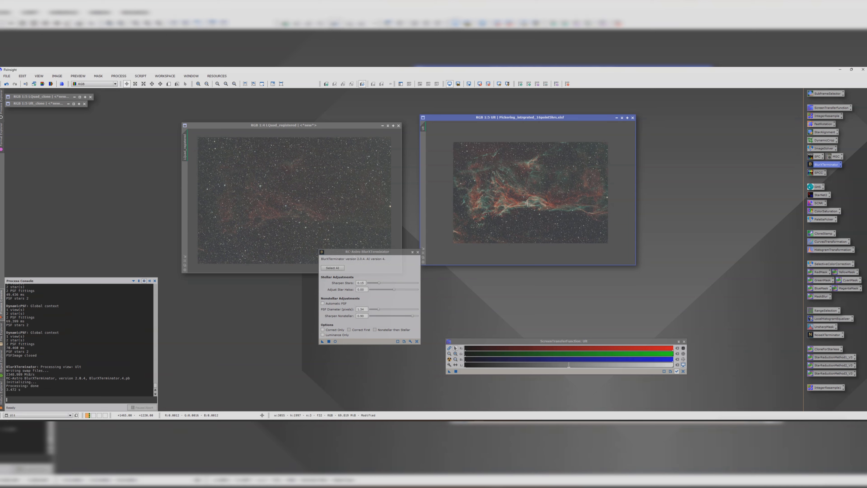
{"action": "left_click", "coordinate": [418, 252]}
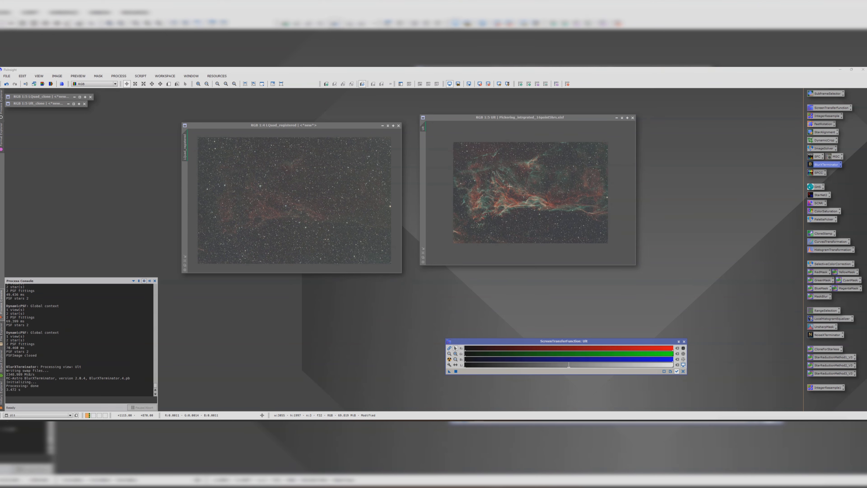
Line up the registered LQuad window with Ult and run the Automatic DBE script on it with its default settings
{"action": "left_click_drag", "start_coordinate": [346, 125], "coordinate": [351, 118]}
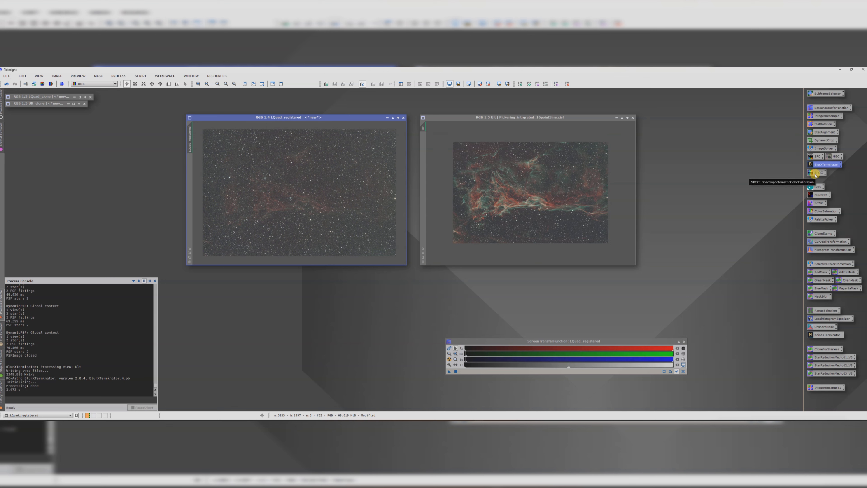
{"action": "left_click", "coordinate": [139, 76]}
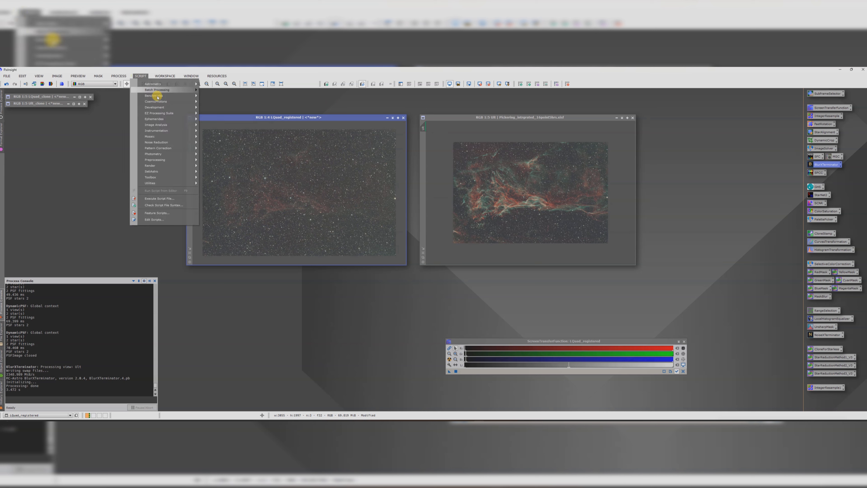
{"action": "mouse_move", "coordinate": [157, 172]}
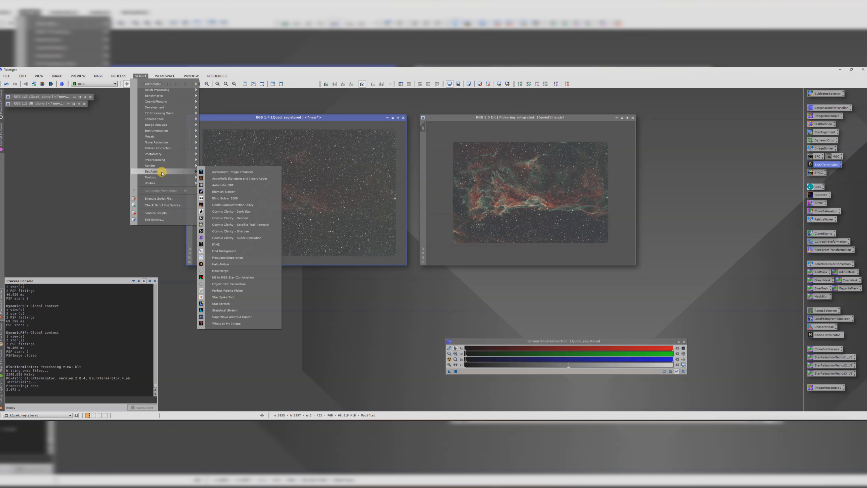
{"action": "left_click", "coordinate": [224, 187]}
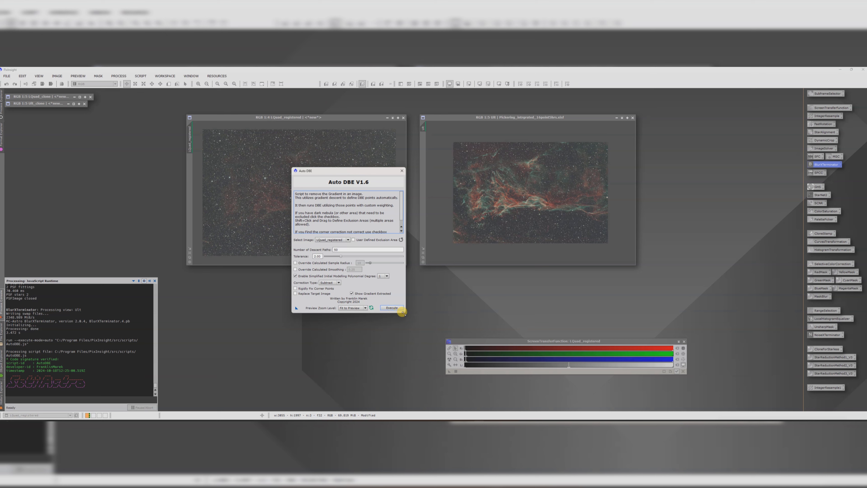
{"action": "left_click", "coordinate": [389, 309]}
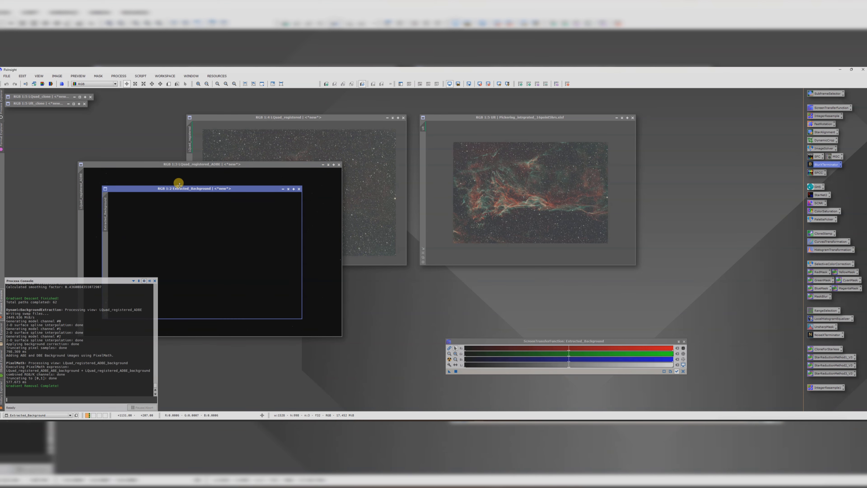
Auto-stretch LQuad's extracted background to check the removed gradient, and close that image
{"action": "left_click_drag", "start_coordinate": [181, 190], "coordinate": [218, 184]}
{"action": "left_click", "coordinate": [449, 359]}
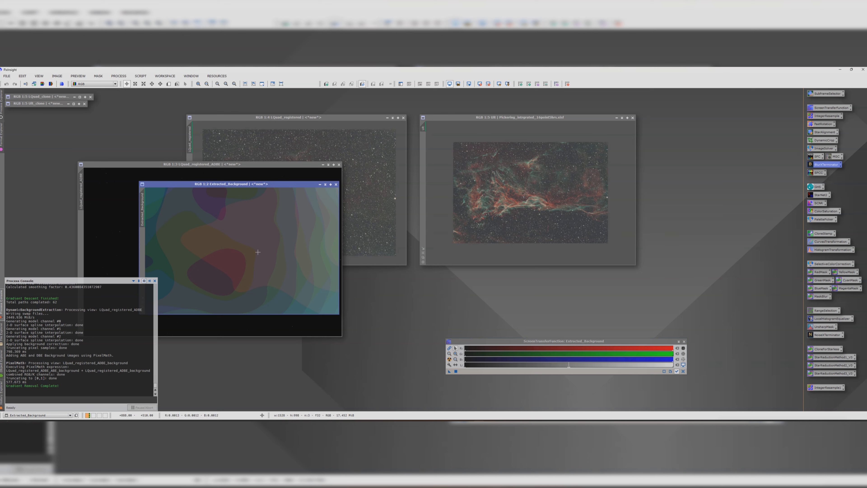
{"action": "left_click", "coordinate": [336, 185]}
Auto-stretch the gradient-corrected LQuad image and close the uncorrected registered LQuad without saving
{"action": "left_click_drag", "start_coordinate": [264, 164], "coordinate": [301, 168]}
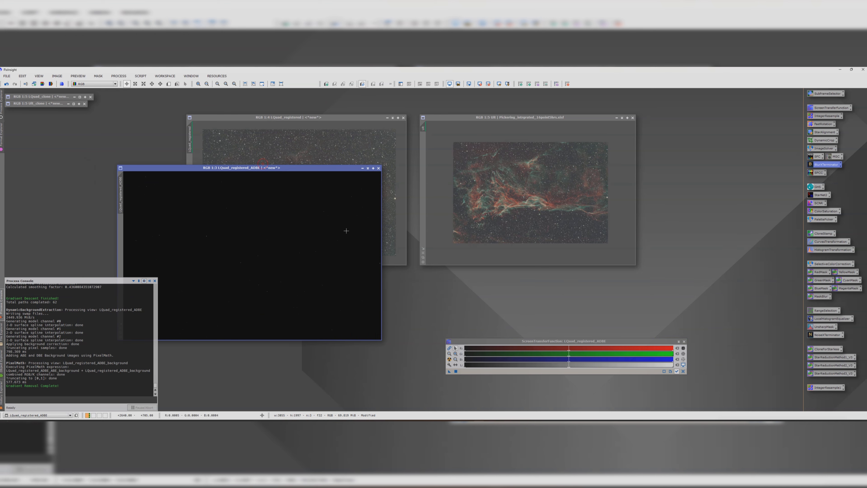
{"action": "left_click", "coordinate": [449, 360]}
{"action": "left_click", "coordinate": [449, 360]}
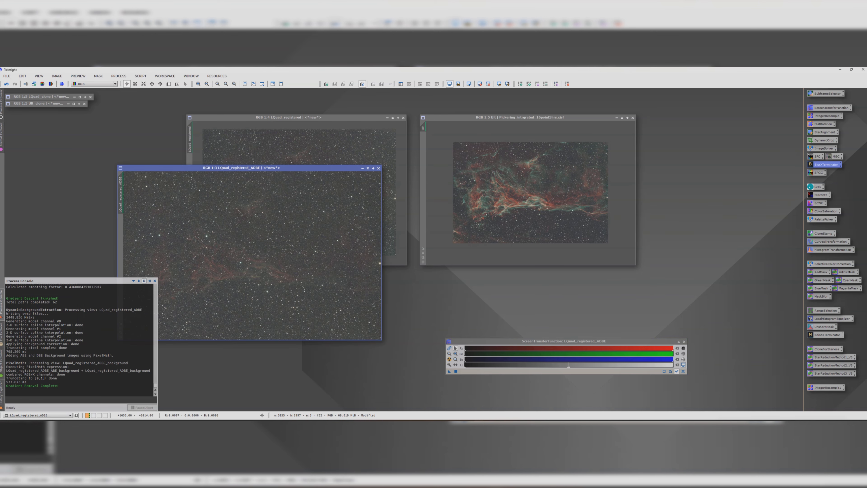
{"action": "scroll", "coordinate": [262, 257], "scroll_direction": "down", "scroll_amount": 1}
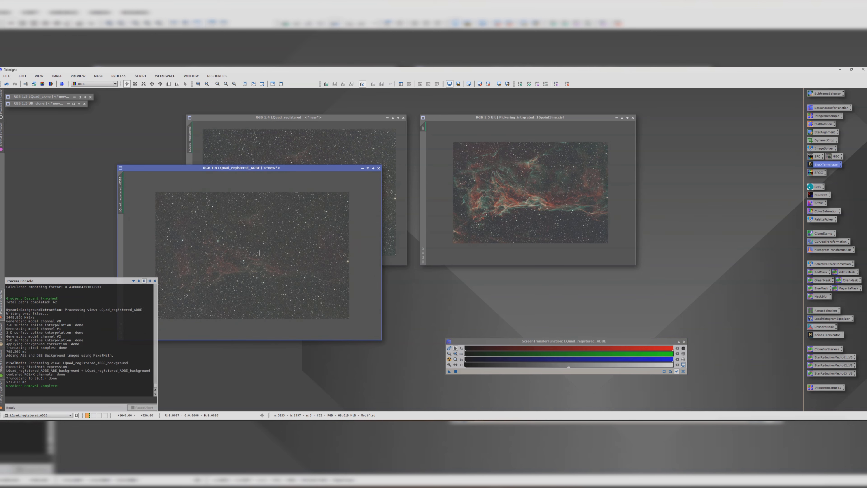
{"action": "left_click", "coordinate": [403, 117]}
{"action": "left_click", "coordinate": [446, 258]}
Arrange the corrected LQuad and Ult windows side by side and enlarge the Ult window
{"action": "left_click_drag", "start_coordinate": [267, 169], "coordinate": [269, 114]}
{"action": "left_click_drag", "start_coordinate": [443, 119], "coordinate": [431, 114]}
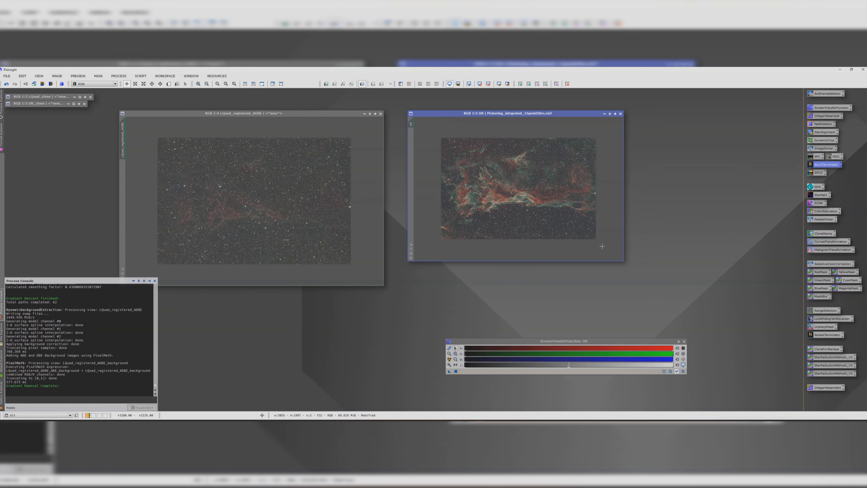
{"action": "left_click_drag", "start_coordinate": [623, 261], "coordinate": [659, 297]}
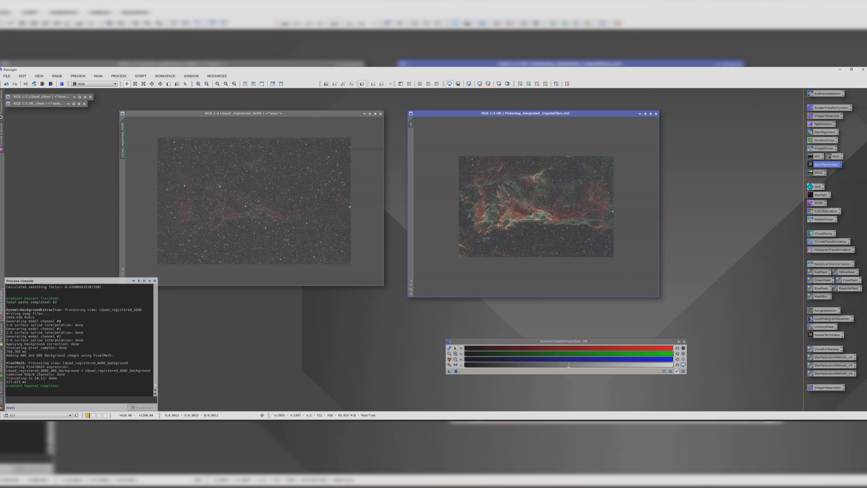
Run the Automatic DBE script on the Ult image with its default settings
{"action": "left_click", "coordinate": [150, 76]}
{"action": "mouse_move", "coordinate": [159, 171]}
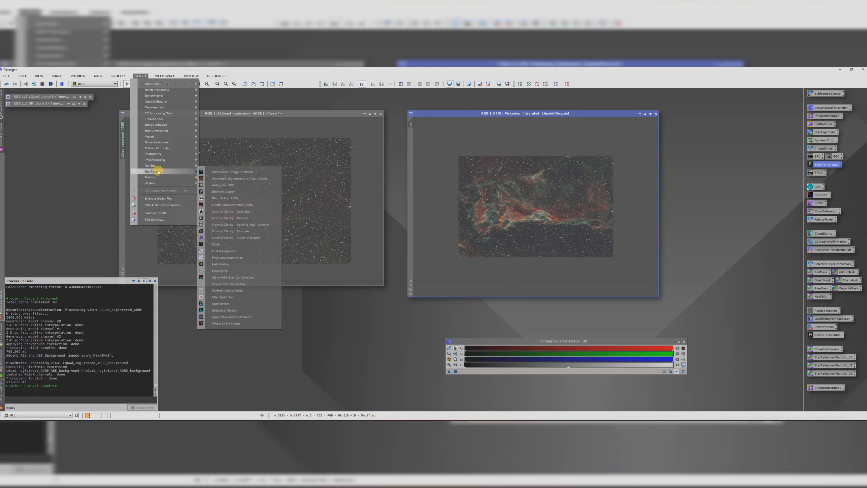
{"action": "left_click", "coordinate": [228, 185]}
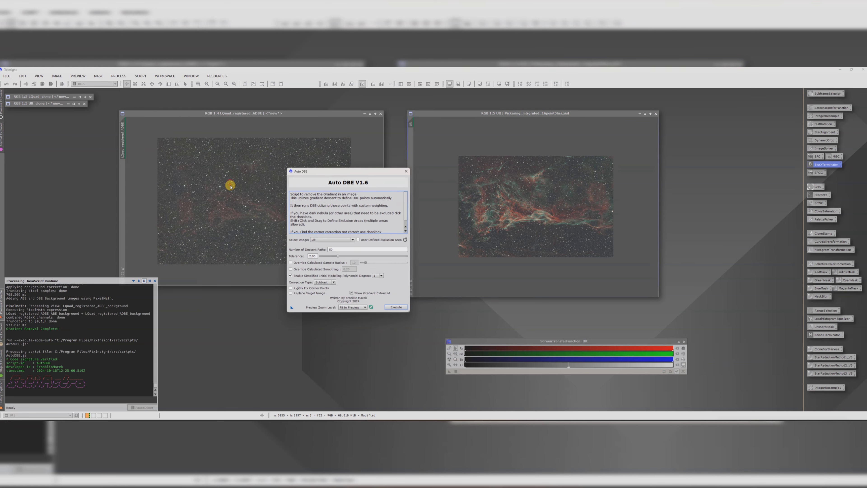
{"action": "left_click", "coordinate": [392, 308]}
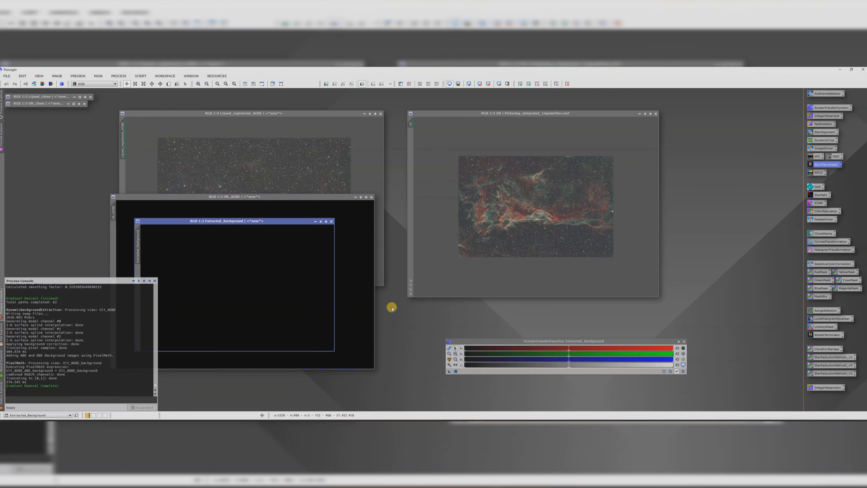
Auto-stretch and close Ult's extracted background, and auto-stretch the gradient-corrected Ult image
{"action": "left_click", "coordinate": [450, 359]}
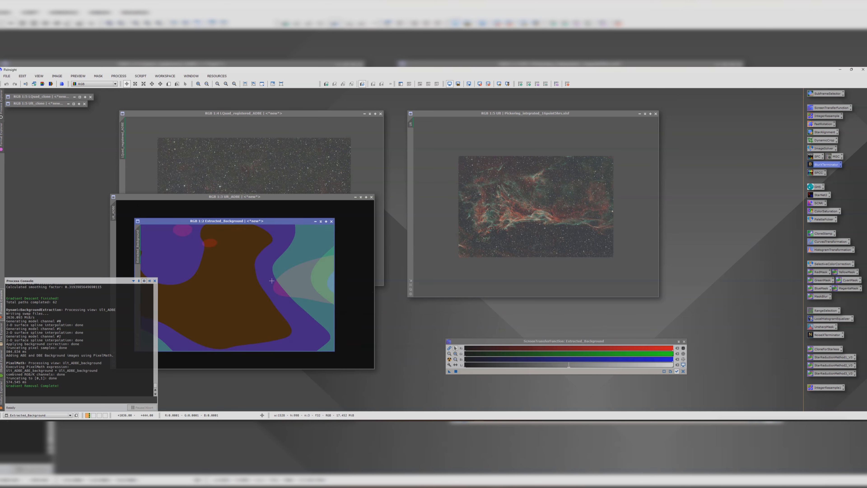
{"action": "left_click", "coordinate": [322, 221]}
{"action": "left_click_drag", "start_coordinate": [234, 197], "coordinate": [386, 140]}
{"action": "left_click", "coordinate": [449, 359]}
{"action": "scroll", "coordinate": [415, 232], "scroll_direction": "down", "scroll_amount": 1}
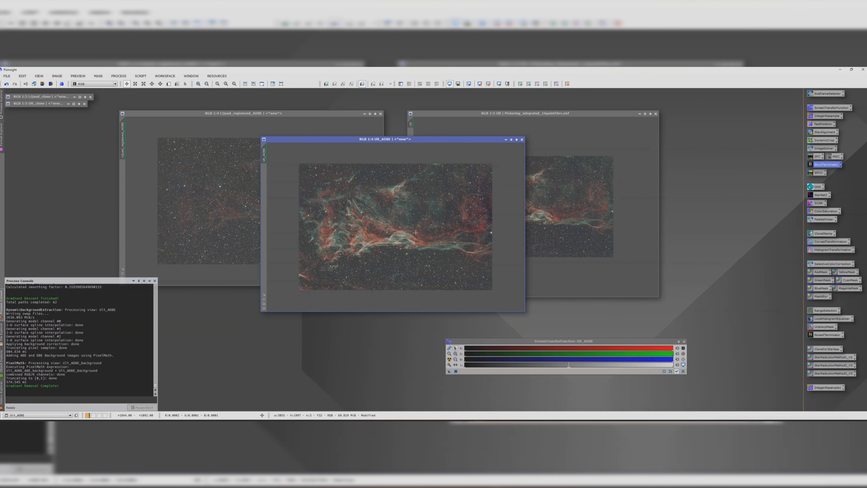
Close the uncorrected Ult image without saving and place the corrected Ult beside the corrected LQuad
{"action": "left_click", "coordinate": [656, 114]}
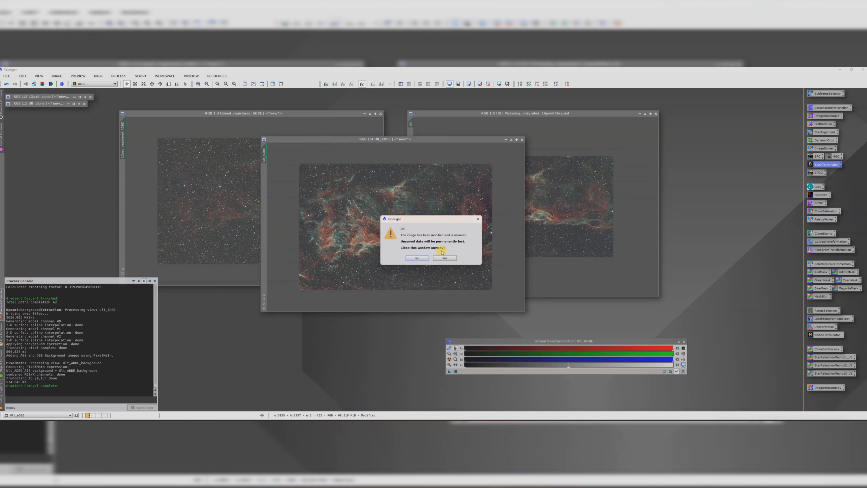
{"action": "left_click", "coordinate": [444, 258]}
{"action": "left_click_drag", "start_coordinate": [372, 139], "coordinate": [512, 117]}
{"action": "left_click", "coordinate": [213, 112]}
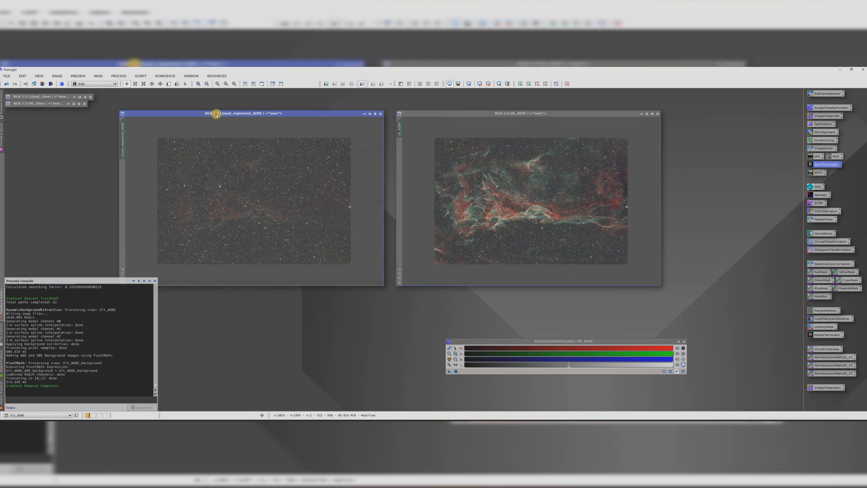
{"action": "double_click", "coordinate": [816, 173]}
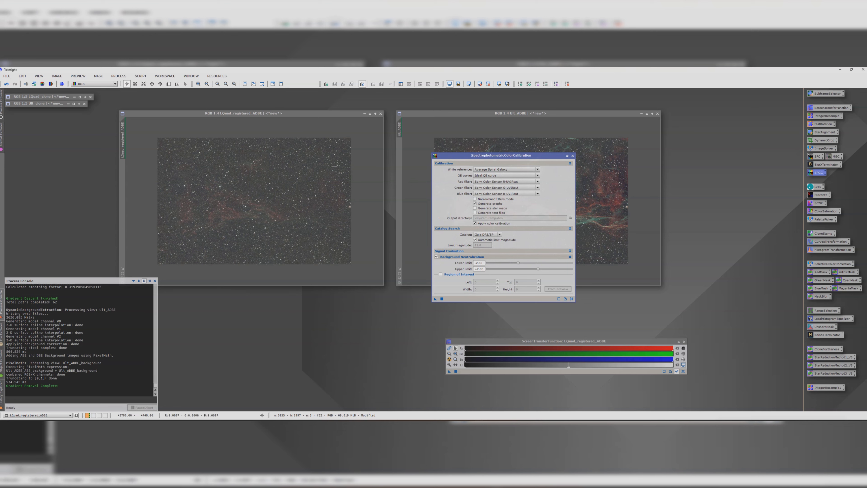
{"action": "left_click", "coordinate": [572, 156]}
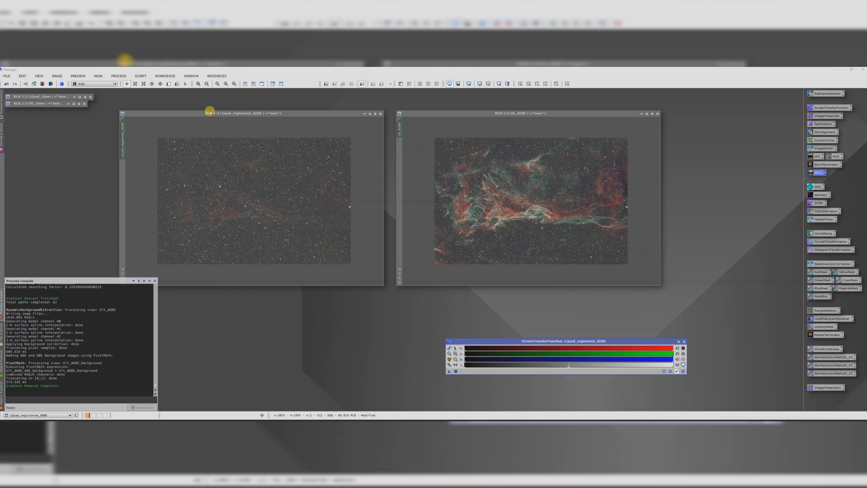
Create a Background preview on the gradient-corrected LQuad with a full-image FindBackground search, close the script and inspect the chosen area
{"action": "left_click", "coordinate": [186, 109]}
{"action": "left_click", "coordinate": [140, 76]}
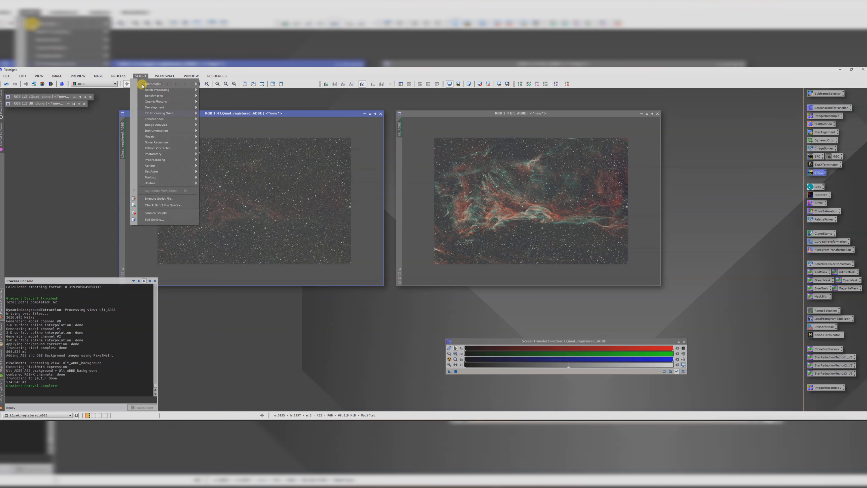
{"action": "mouse_move", "coordinate": [163, 171]}
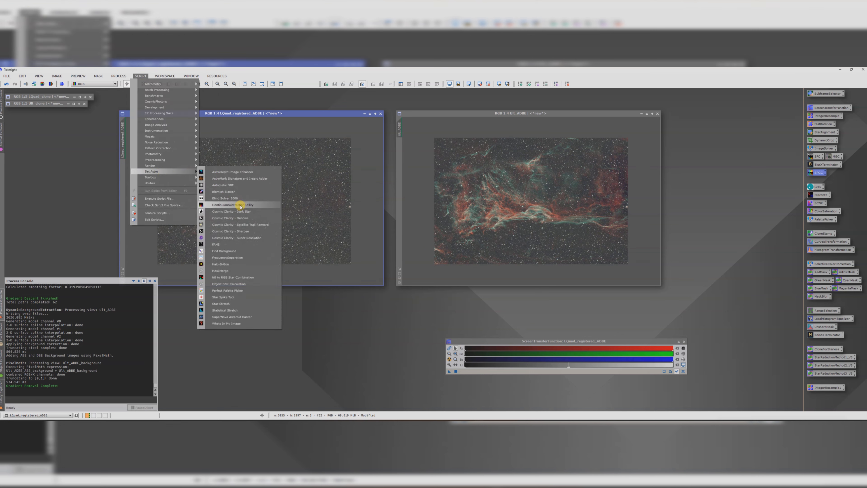
{"action": "left_click", "coordinate": [226, 250]}
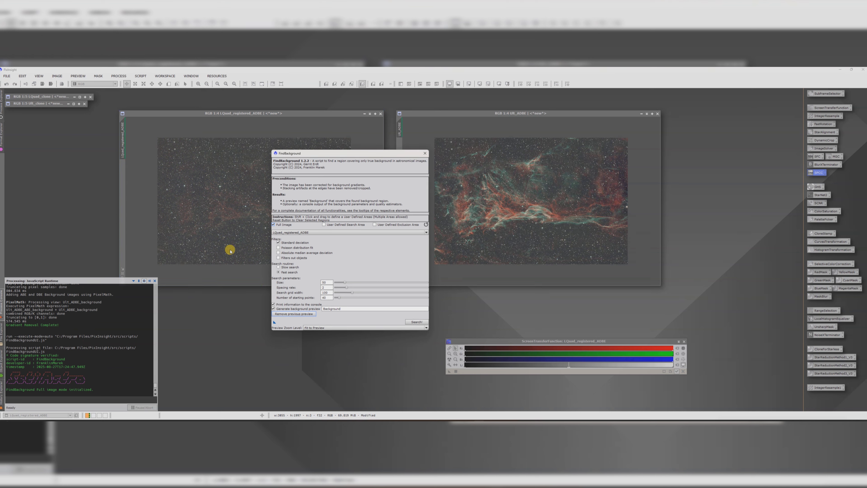
{"action": "left_click", "coordinate": [416, 322]}
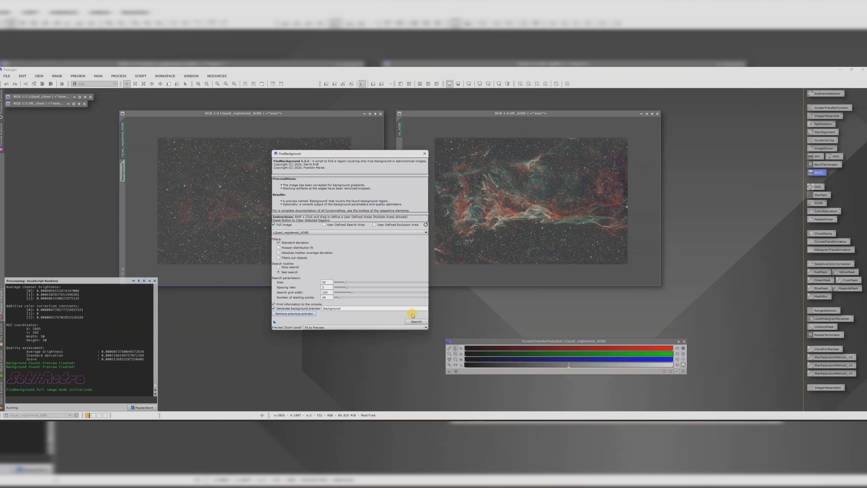
{"action": "left_click", "coordinate": [424, 152]}
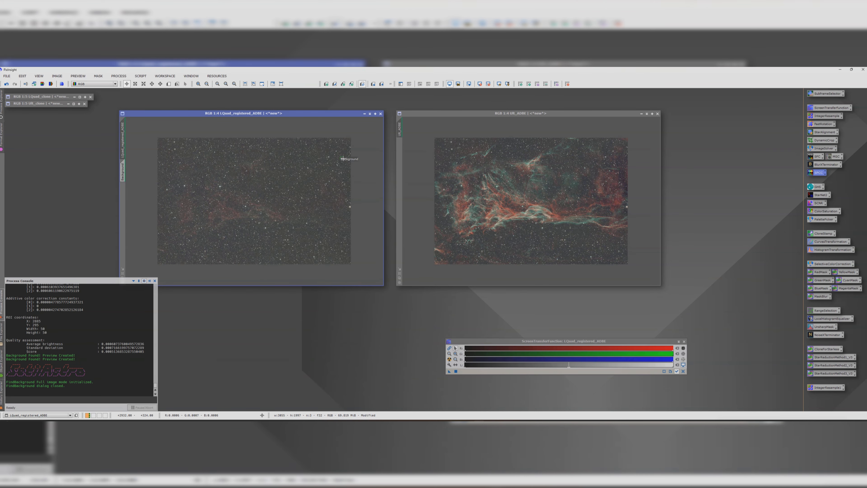
{"action": "scroll", "coordinate": [343, 158], "scroll_direction": "up", "scroll_amount": 3}
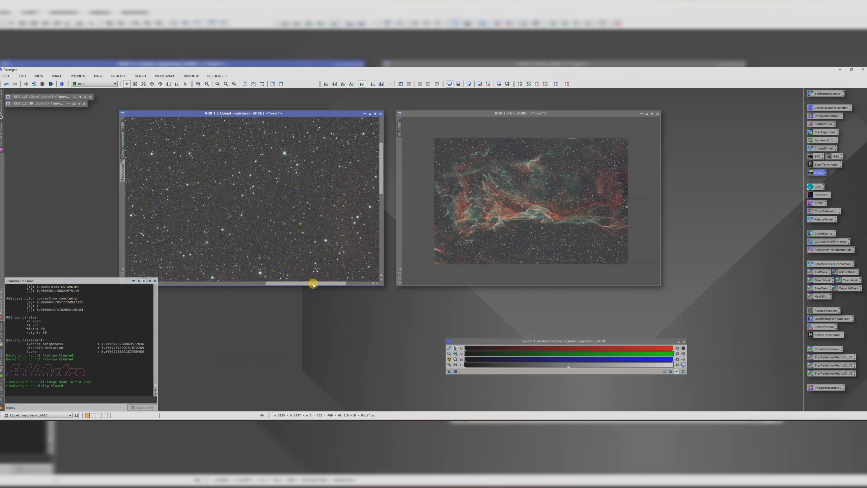
{"action": "left_click_drag", "start_coordinate": [313, 283], "coordinate": [338, 283]}
{"action": "left_click_drag", "start_coordinate": [380, 176], "coordinate": [380, 154]}
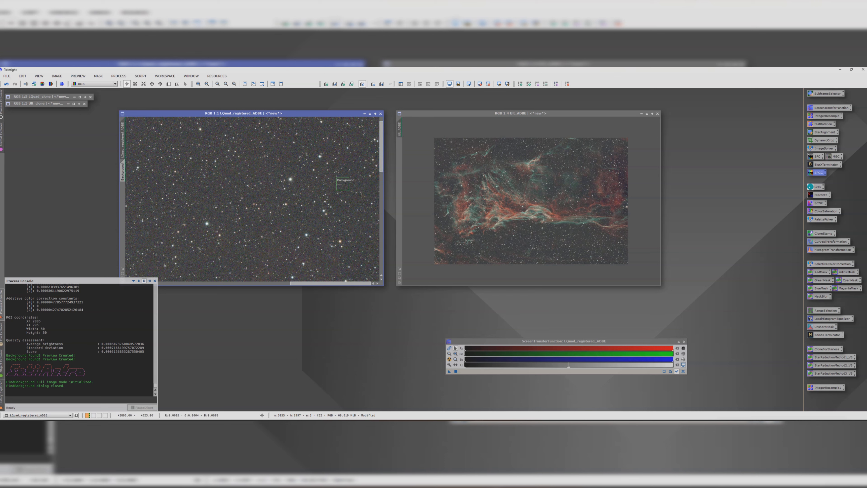
{"action": "scroll", "coordinate": [346, 189], "scroll_direction": "down", "scroll_amount": 4}
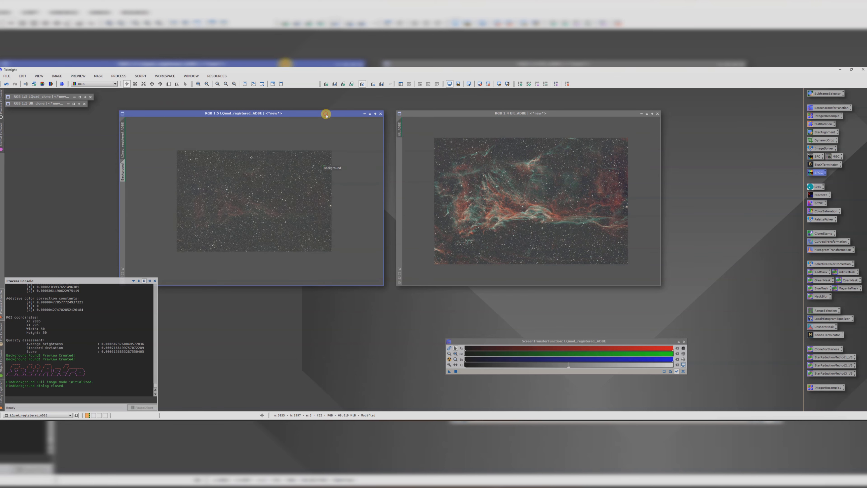
Apply SpectrophotometricColorCalibration to the corrected LQuad, taking the neutralization region of interest from its Background preview, and close the graphs
{"action": "double_click", "coordinate": [812, 173]}
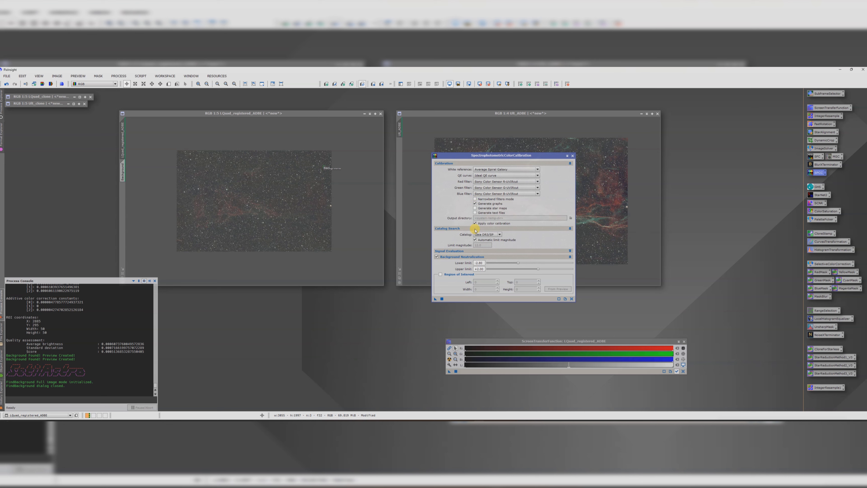
{"action": "left_click", "coordinate": [440, 274]}
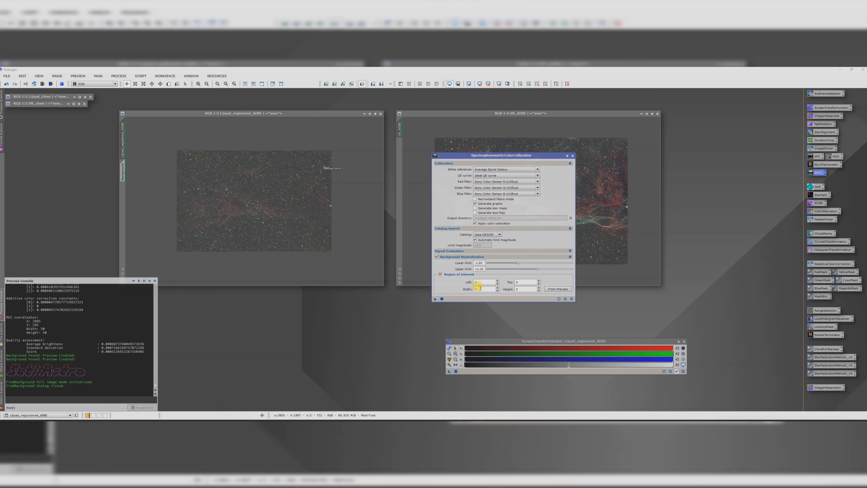
{"action": "left_click", "coordinate": [558, 288]}
{"action": "left_click", "coordinate": [451, 240]}
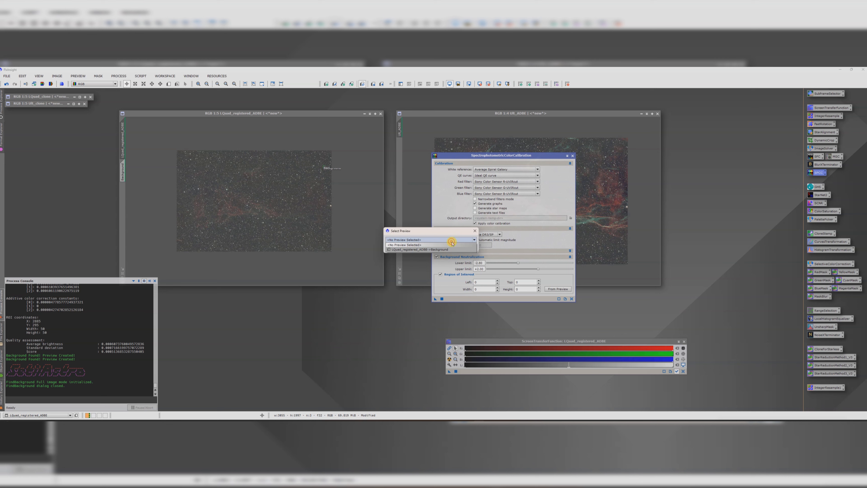
{"action": "left_click", "coordinate": [436, 249]}
{"action": "left_click", "coordinate": [436, 249]}
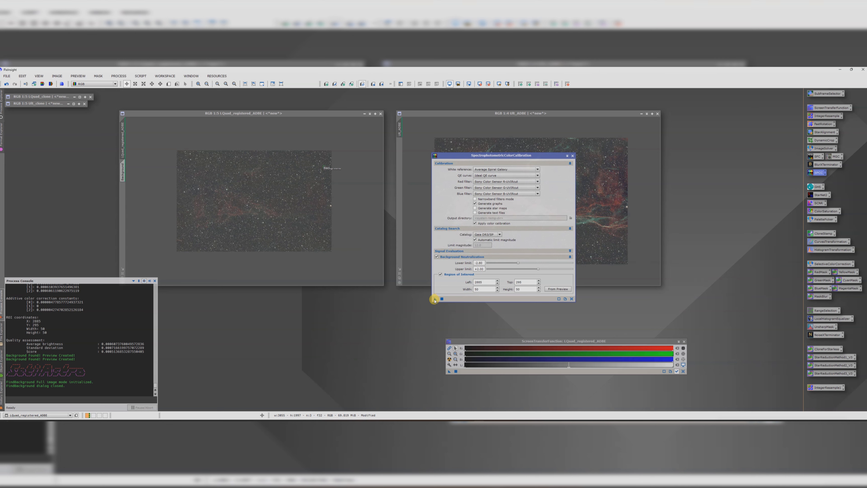
{"action": "left_click_drag", "start_coordinate": [434, 300], "coordinate": [303, 232]}
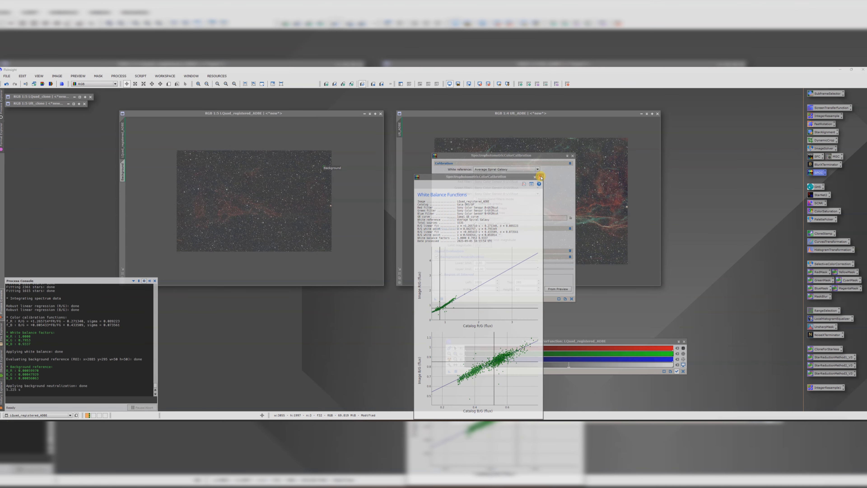
{"action": "left_click", "coordinate": [540, 176]}
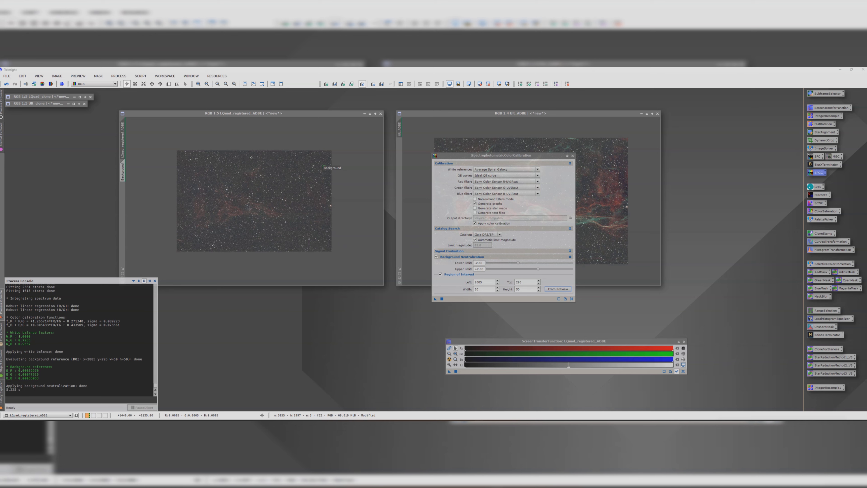
Delete LQuad's Background preview, close the color calibration settings and reposition the LQuad and Ult images
{"action": "left_click", "coordinate": [122, 169]}
{"action": "right_click", "coordinate": [122, 171]}
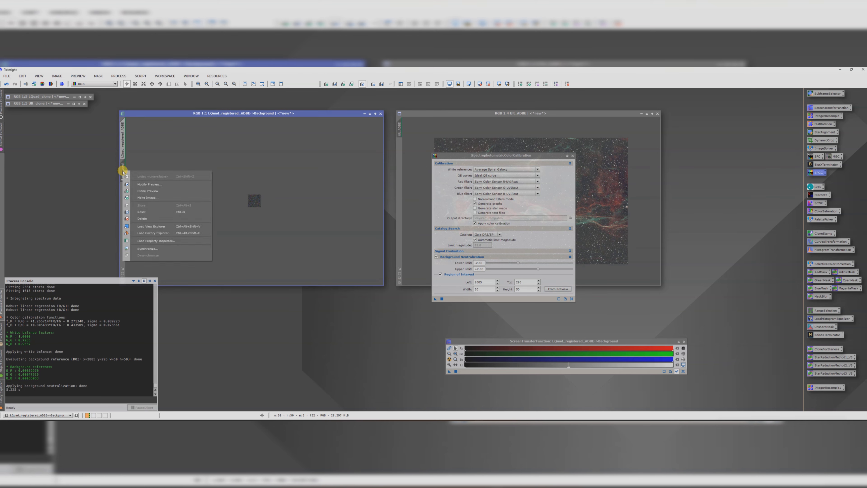
{"action": "left_click", "coordinate": [142, 218]}
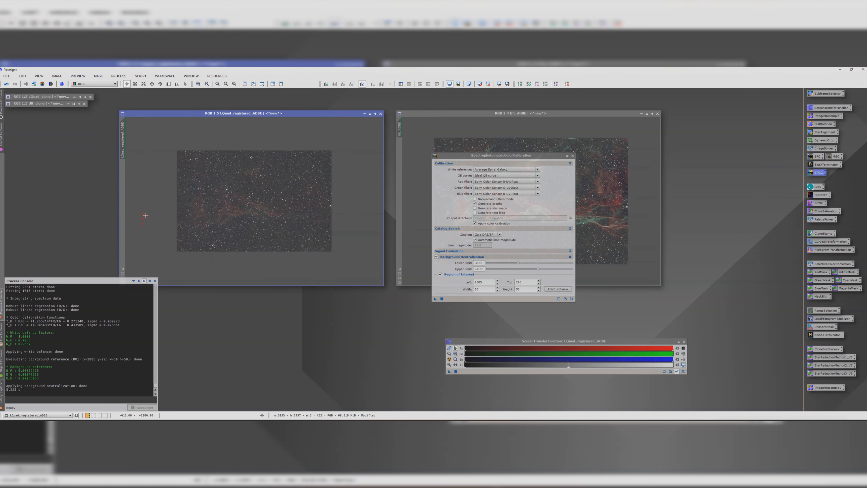
{"action": "left_click_drag", "start_coordinate": [255, 117], "coordinate": [200, 115]}
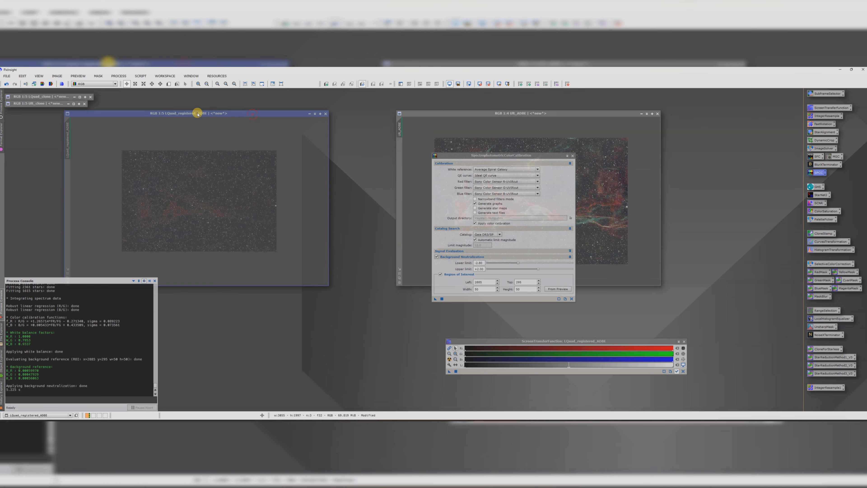
{"action": "left_click", "coordinate": [572, 156]}
{"action": "left_click_drag", "start_coordinate": [488, 114], "coordinate": [464, 113]}
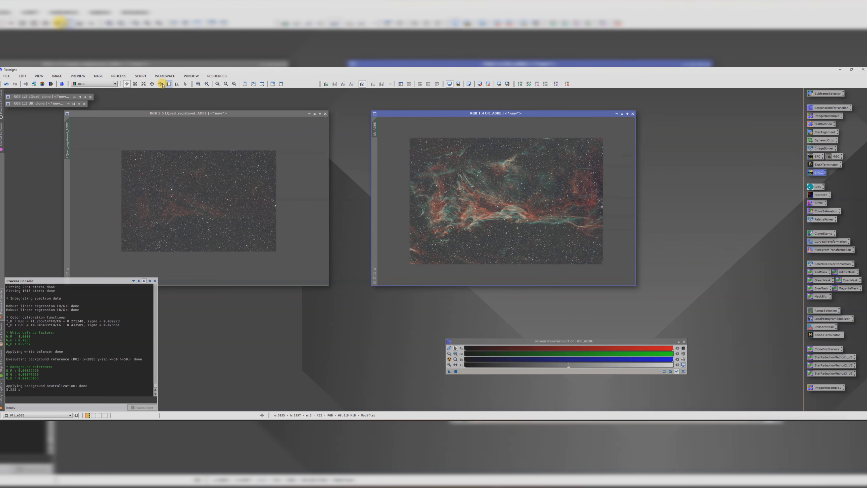
Create a Background preview on the gradient-corrected Ult with a full-image FindBackground search and close the script
{"action": "left_click", "coordinate": [141, 76]}
{"action": "mouse_move", "coordinate": [165, 171]}
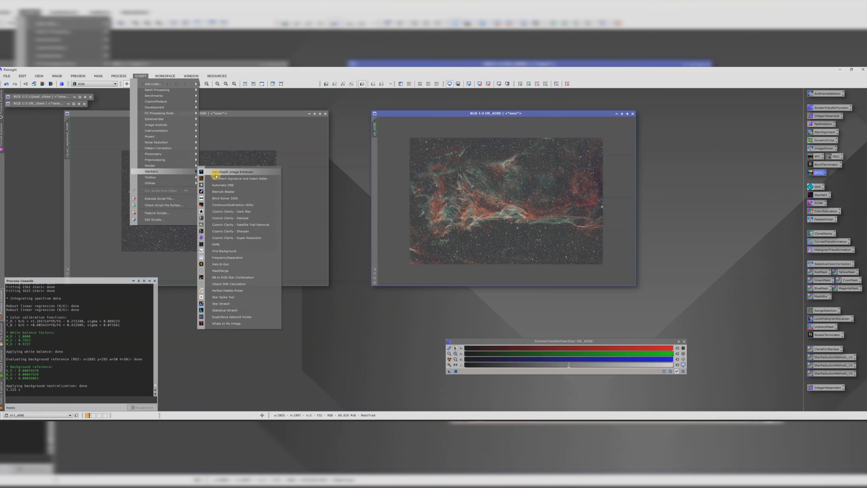
{"action": "left_click", "coordinate": [233, 251]}
{"action": "left_click", "coordinate": [411, 322]}
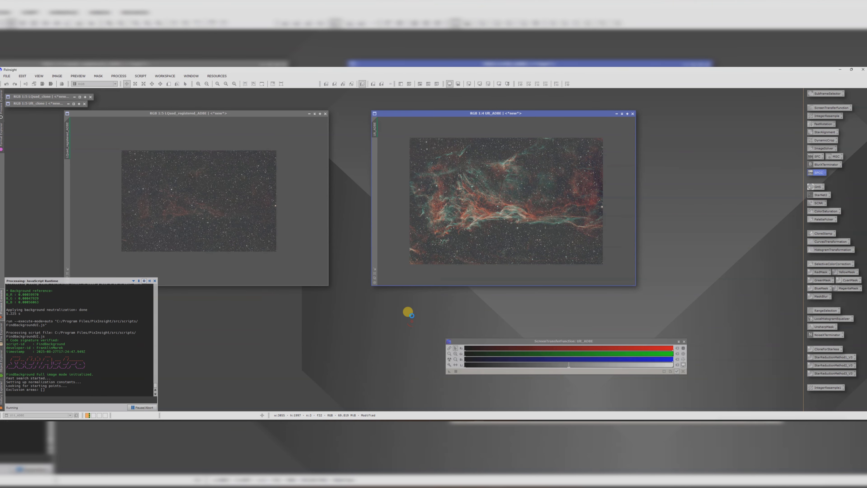
{"action": "left_click", "coordinate": [425, 153]}
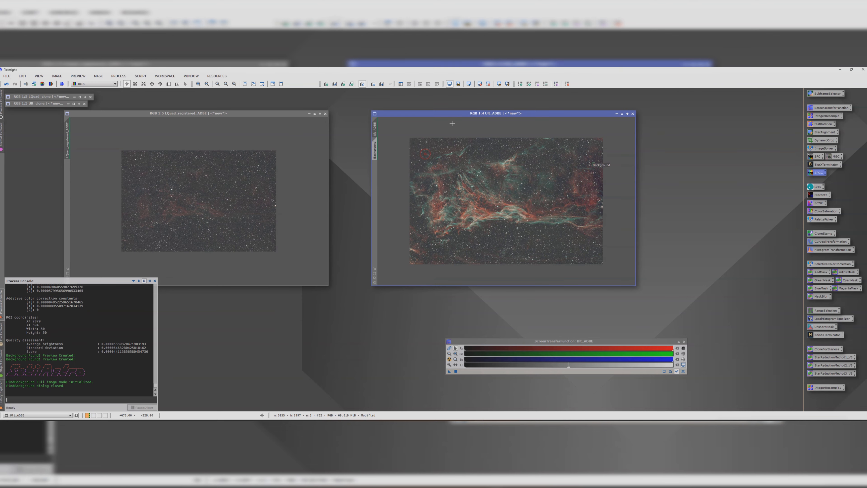
Set SpectrophotometricColorCalibration to narrowband filters mode and take its neutralization region of interest from Ult's Background preview
{"action": "double_click", "coordinate": [817, 173]}
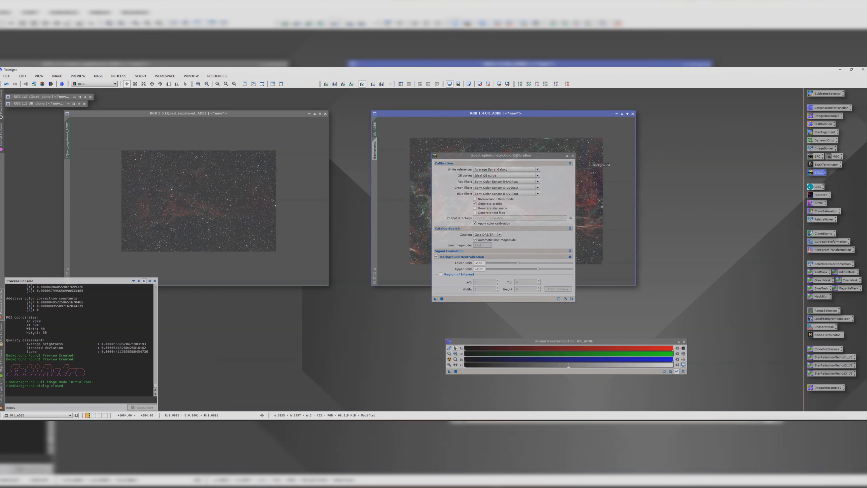
{"action": "left_click_drag", "start_coordinate": [513, 155], "coordinate": [693, 162]}
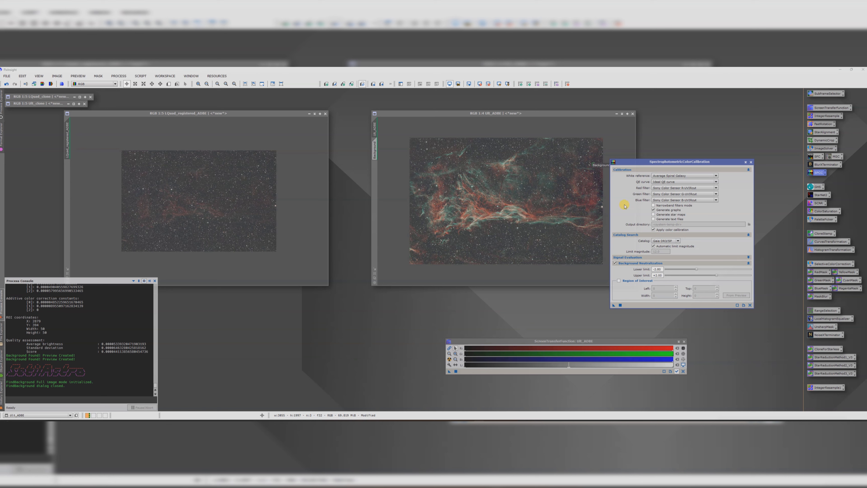
{"action": "left_click", "coordinate": [653, 205]}
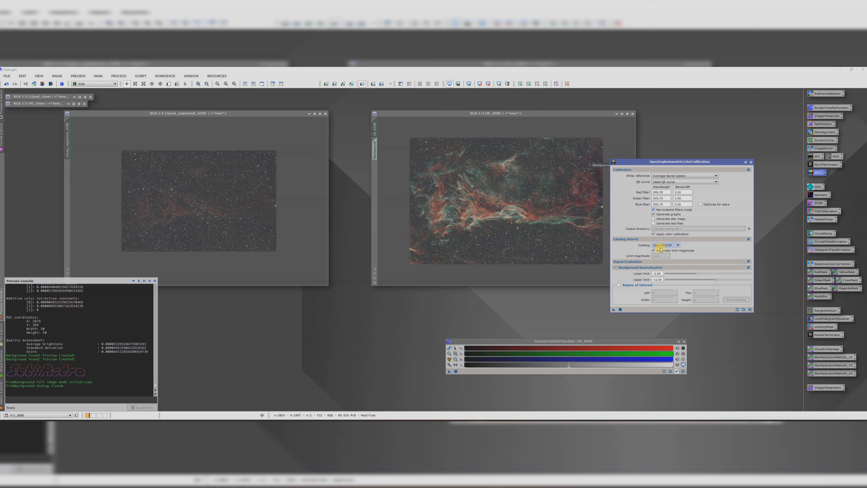
{"action": "left_click", "coordinate": [618, 286]}
{"action": "left_click", "coordinate": [736, 299]}
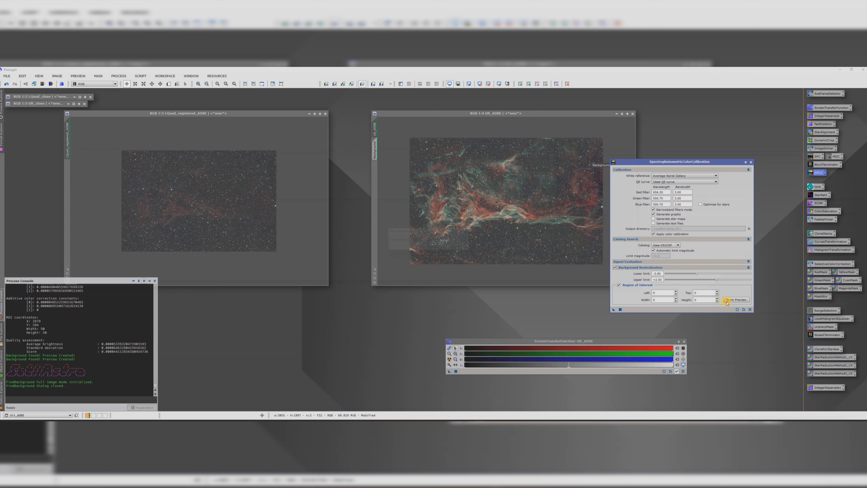
{"action": "left_click", "coordinate": [434, 239]}
{"action": "left_click", "coordinate": [431, 249]}
{"action": "left_click", "coordinate": [446, 248]}
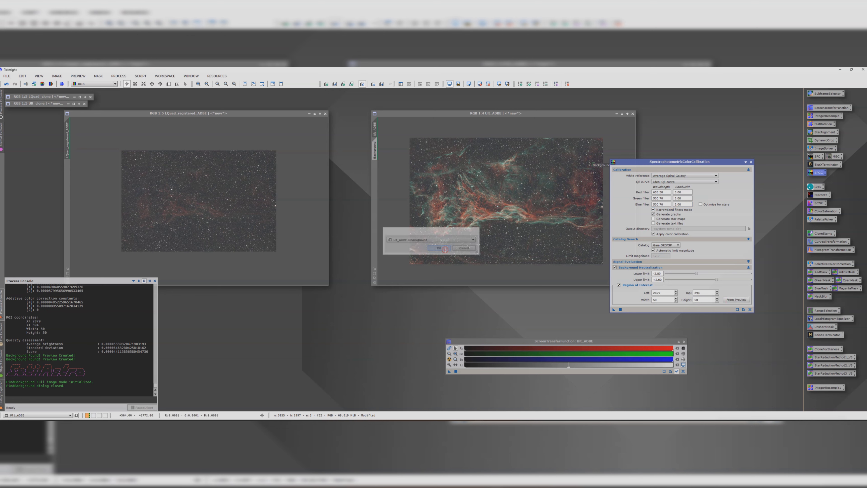
Apply the narrowband color calibration to the corrected Ult, then close the white balance graphs and the calibration settings
{"action": "left_click_drag", "start_coordinate": [614, 310], "coordinate": [510, 245]}
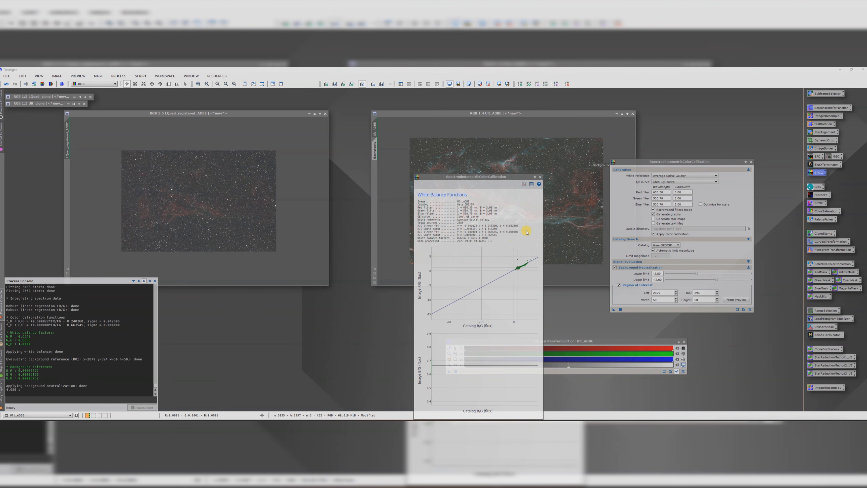
{"action": "left_click", "coordinate": [540, 178]}
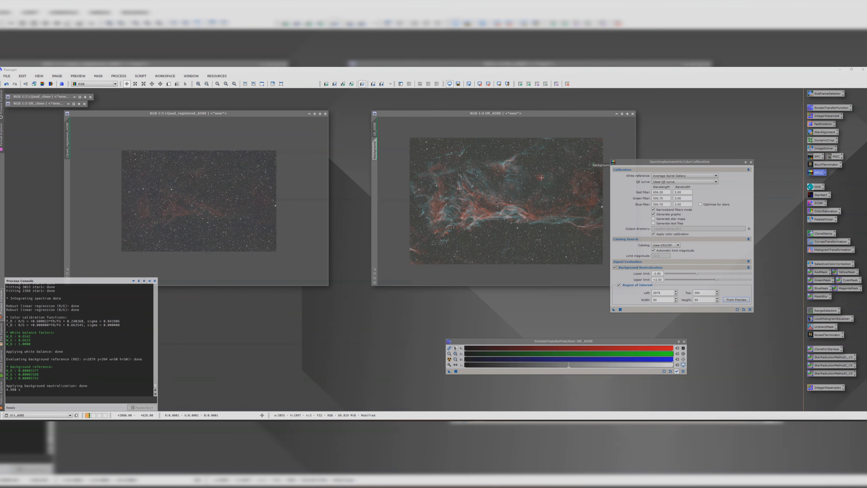
{"action": "left_click", "coordinate": [751, 162]}
Delete Ult's Background preview and place the calibrated LQuad directly beside Ult
{"action": "left_click", "coordinate": [374, 150]}
{"action": "right_click", "coordinate": [375, 151]}
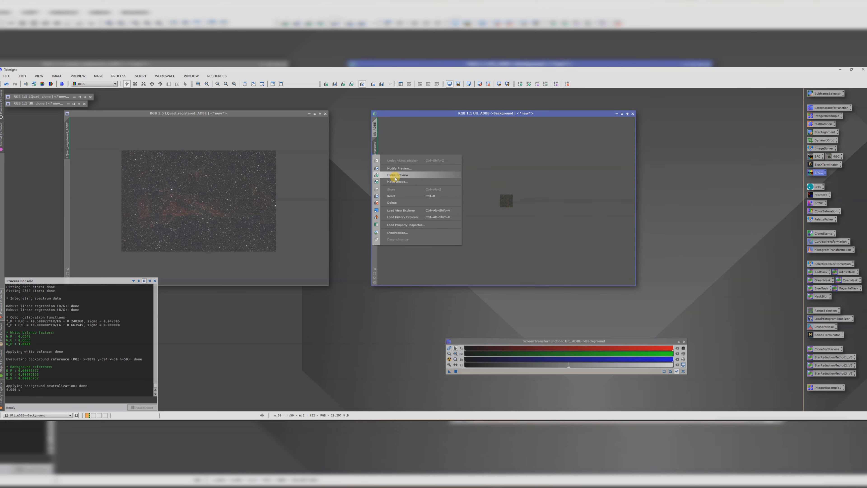
{"action": "left_click", "coordinate": [396, 203]}
{"action": "left_click_drag", "start_coordinate": [246, 112], "coordinate": [287, 113]}
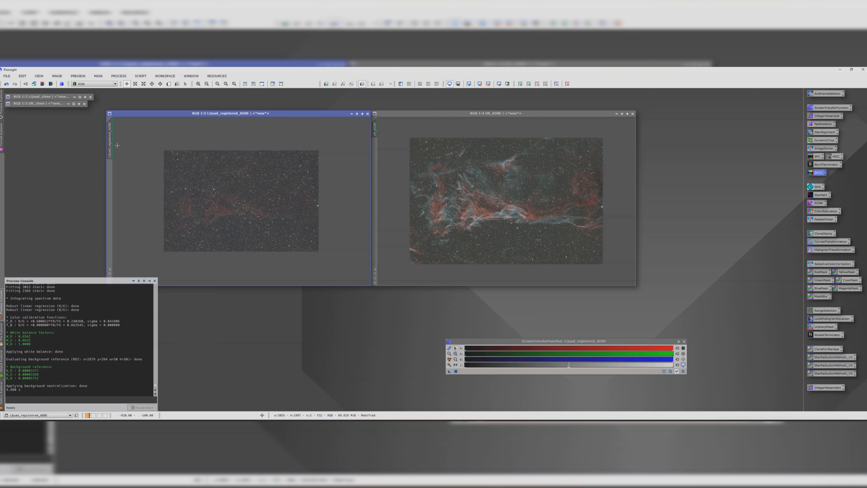
Duplicate the calibrated LQuad and Ult images and park both clones iconized with the earlier backups
{"action": "mouse_move", "coordinate": [110, 144]}
{"action": "left_mouse_down"}
{"action": "mouse_move", "coordinate": [103, 145]}
{"action": "mouse_move", "coordinate": [263, 168]}
{"action": "mouse_move", "coordinate": [325, 132]}
{"action": "mouse_move", "coordinate": [215, 220]}
{"action": "mouse_move", "coordinate": [52, 120]}
{"action": "left_mouse_up"}
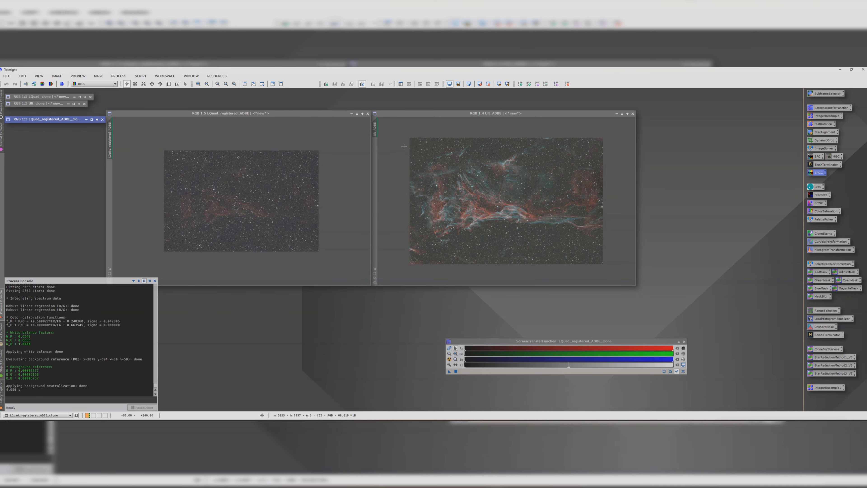
{"action": "left_click_drag", "start_coordinate": [375, 130], "coordinate": [198, 167]}
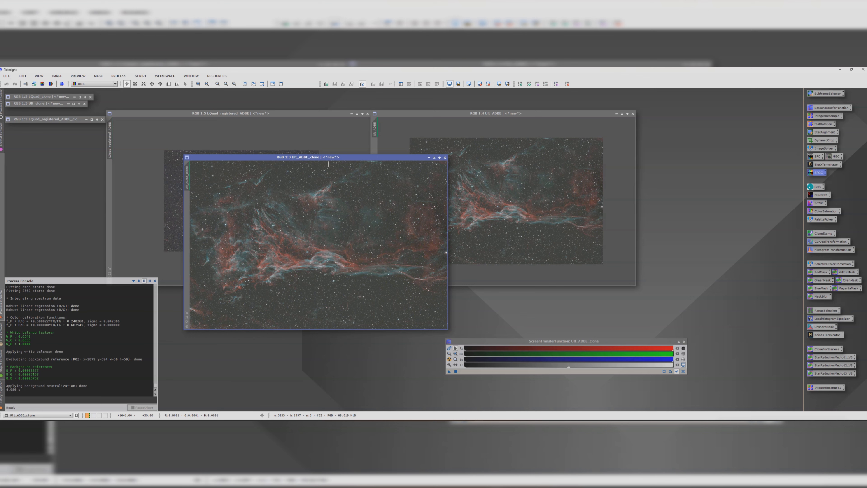
{"action": "left_click", "coordinate": [434, 158]}
{"action": "left_click_drag", "start_coordinate": [300, 241], "coordinate": [58, 126]}
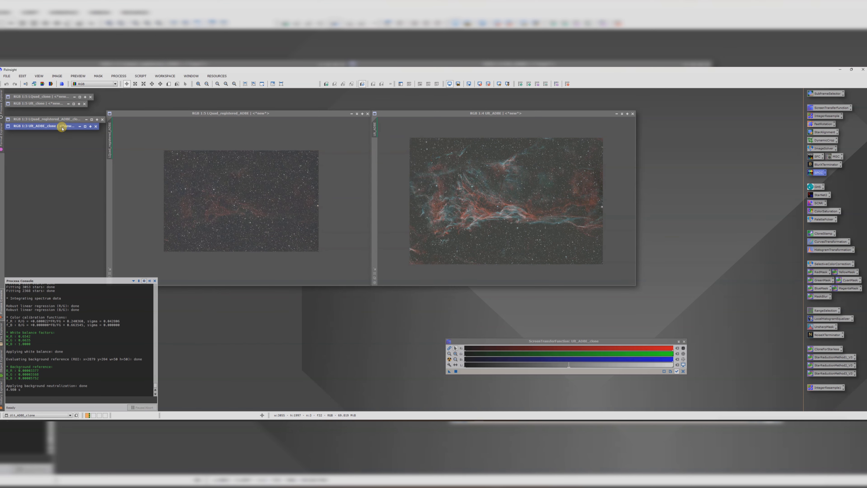
Spread the calibrated LQuad and Ult images apart at matching 1:4 zoom and examine LQuad's stars up close
{"action": "left_click_drag", "start_coordinate": [382, 113], "coordinate": [516, 113]}
{"action": "left_click_drag", "start_coordinate": [239, 114], "coordinate": [349, 113]}
{"action": "scroll", "coordinate": [352, 198], "scroll_direction": "up", "scroll_amount": 1}
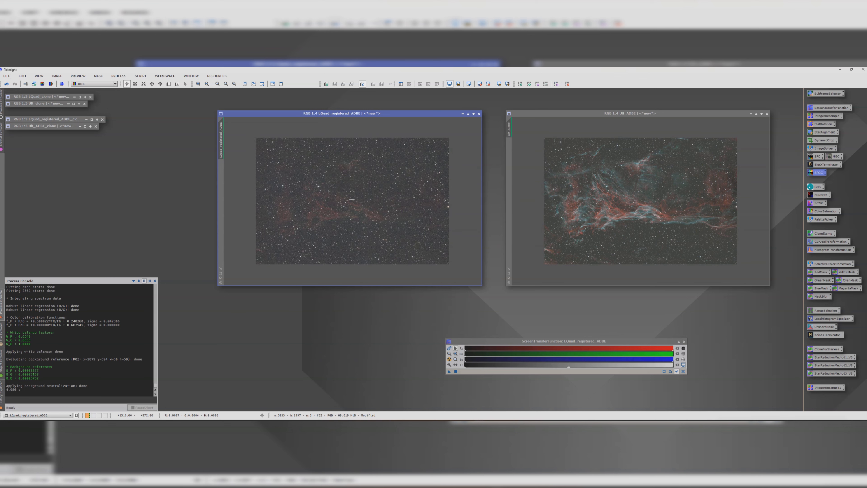
{"action": "left_click_drag", "start_coordinate": [309, 113], "coordinate": [276, 114]}
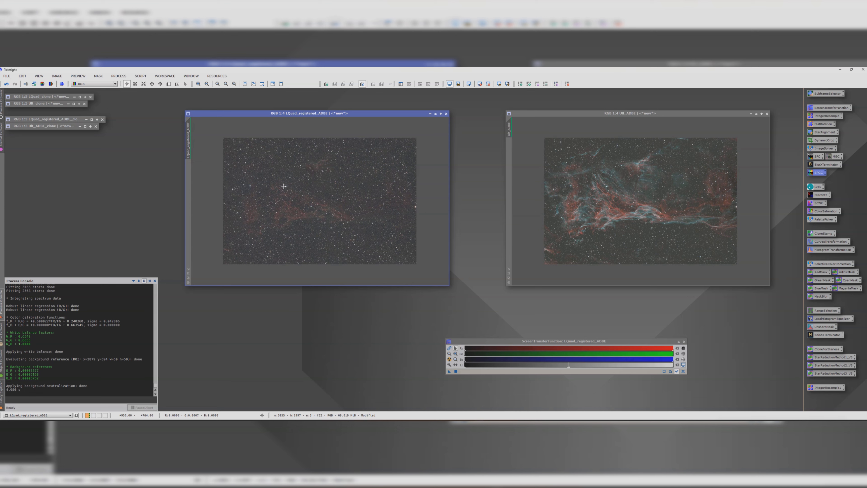
{"action": "scroll", "coordinate": [290, 186], "scroll_direction": "up", "scroll_amount": 4}
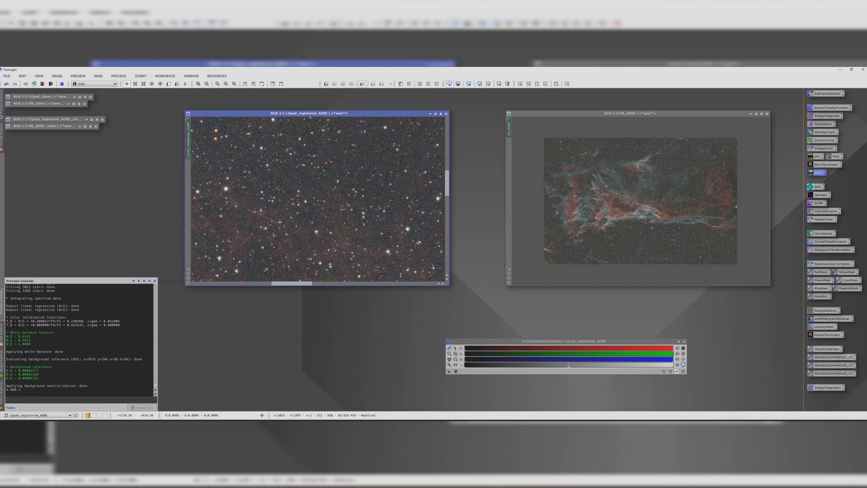
{"action": "scroll", "coordinate": [307, 221], "scroll_direction": "down", "scroll_amount": 3}
{"action": "scroll", "coordinate": [314, 210], "scroll_direction": "down", "scroll_amount": 1}
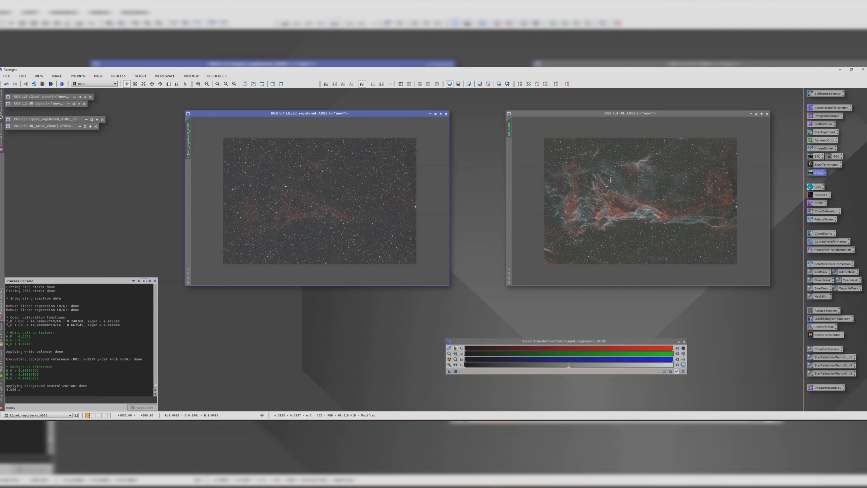
{"action": "left_click", "coordinate": [627, 207]}
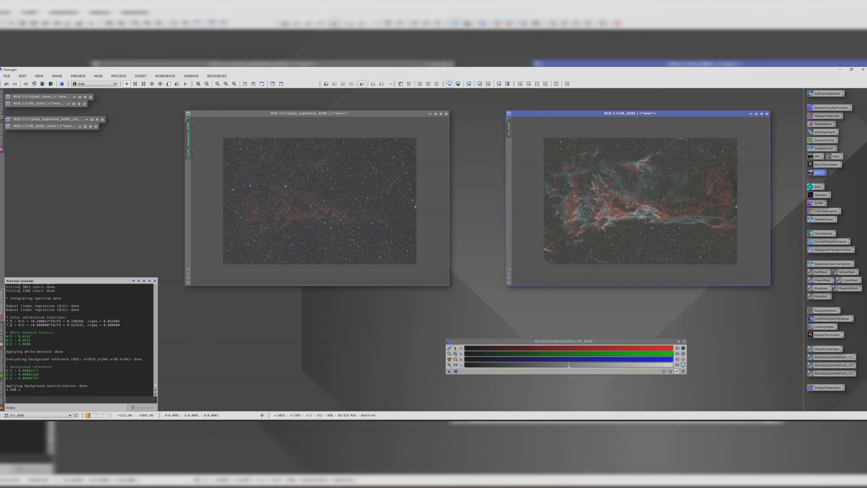
Open Statistical Stretch for LQuad, set the curves boost to 0.20 and refresh the preview
{"action": "left_click", "coordinate": [269, 113]}
{"action": "left_click", "coordinate": [142, 76]}
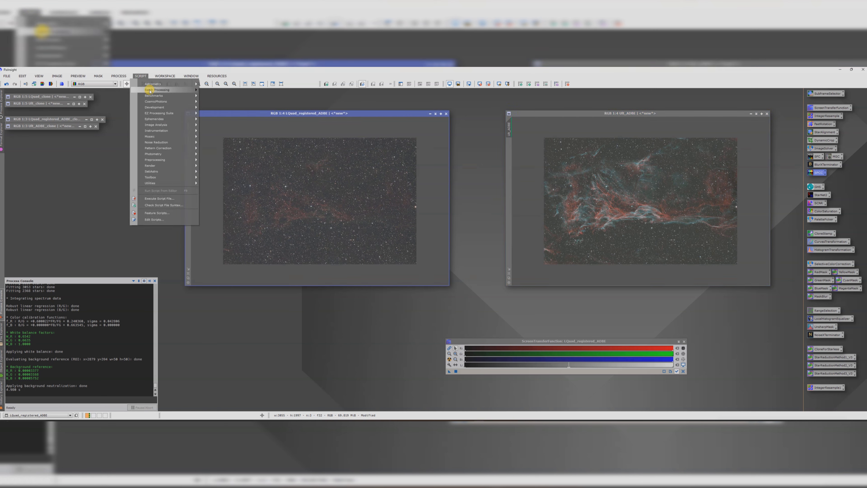
{"action": "mouse_move", "coordinate": [169, 173]}
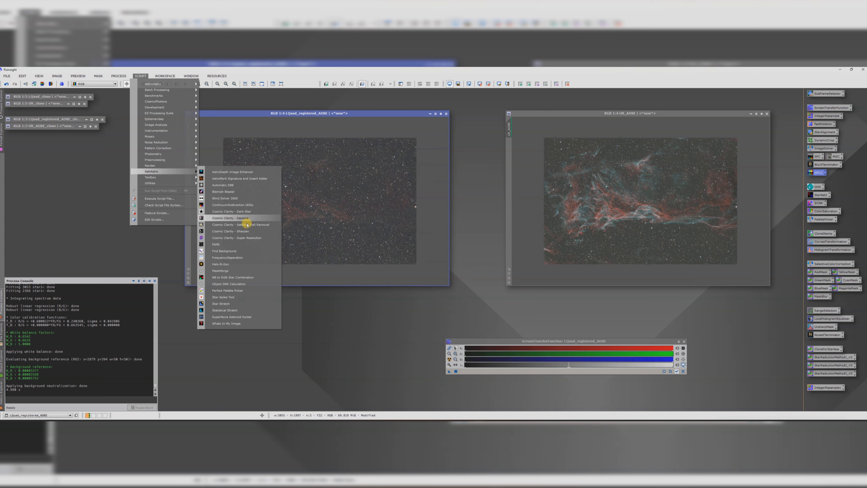
{"action": "left_click", "coordinate": [225, 310]}
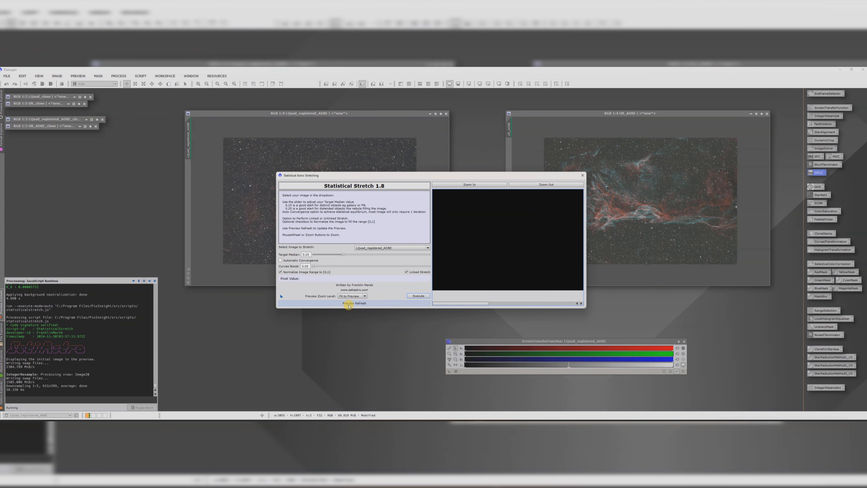
{"action": "left_click", "coordinate": [349, 303]}
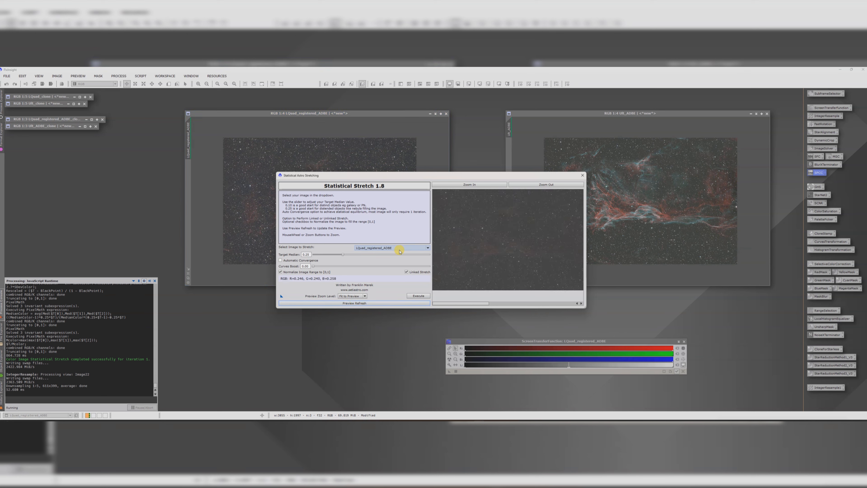
{"action": "left_click_drag", "start_coordinate": [313, 266], "coordinate": [360, 266]}
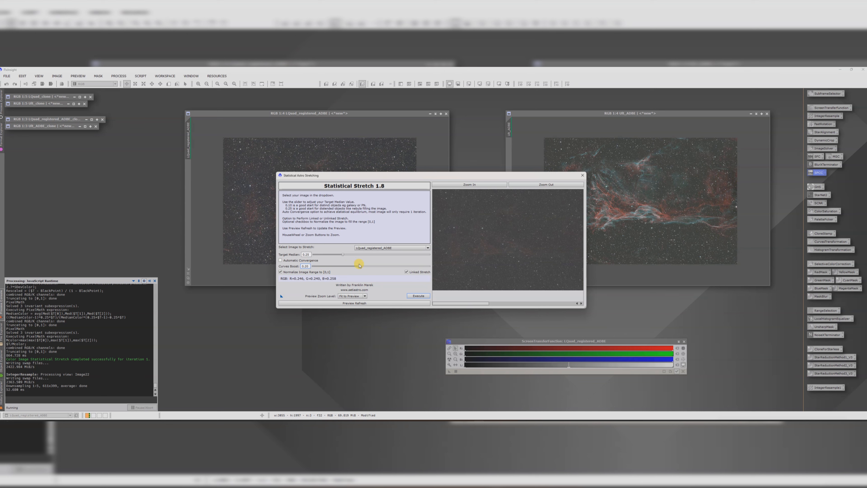
{"action": "left_click", "coordinate": [364, 303]}
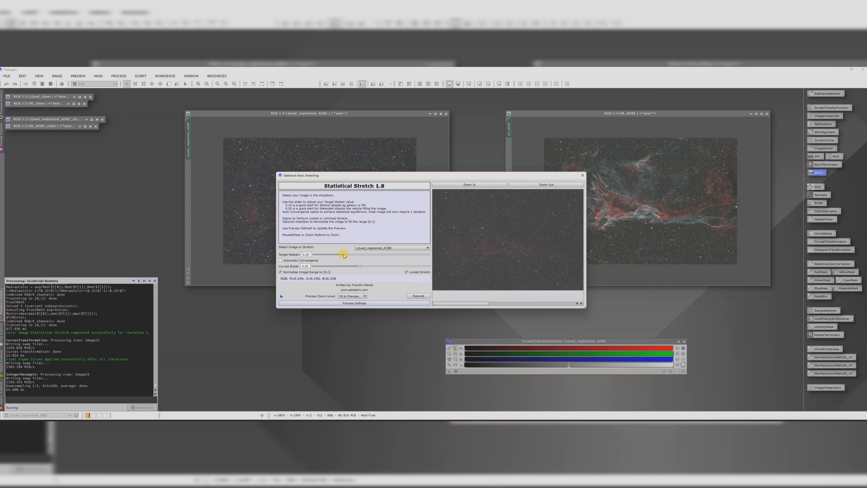
Set the target median to 0.28, apply the linked Statistical Stretch to LQuad and close the script
{"action": "left_click", "coordinate": [350, 303]}
{"action": "left_click", "coordinate": [416, 296]}
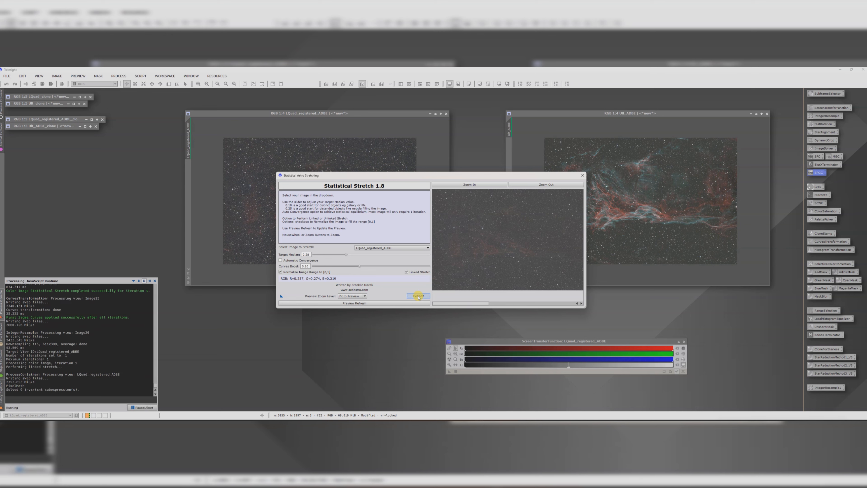
{"action": "left_click", "coordinate": [582, 176]}
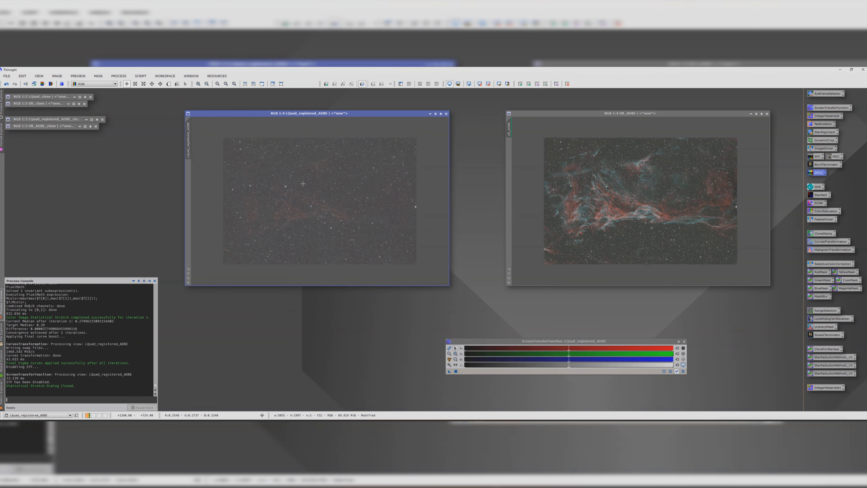
Duplicate the stretched LQuad image and remove the clone's stars with StarNet2, with the linear data option turned off
{"action": "left_click_drag", "start_coordinate": [271, 113], "coordinate": [192, 110]}
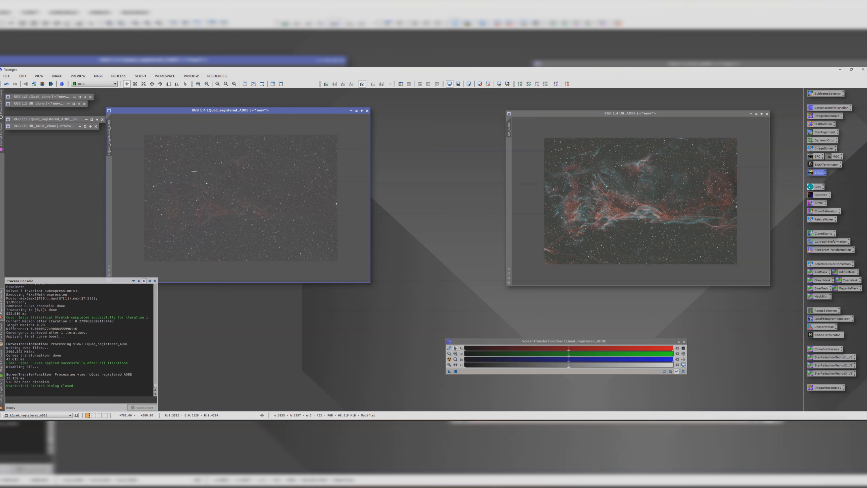
{"action": "left_click_drag", "start_coordinate": [109, 138], "coordinate": [376, 129]}
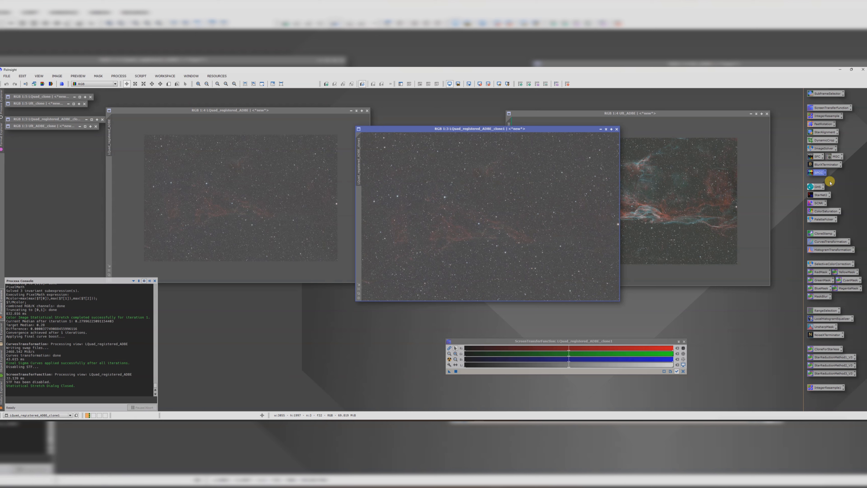
{"action": "double_click", "coordinate": [821, 194]}
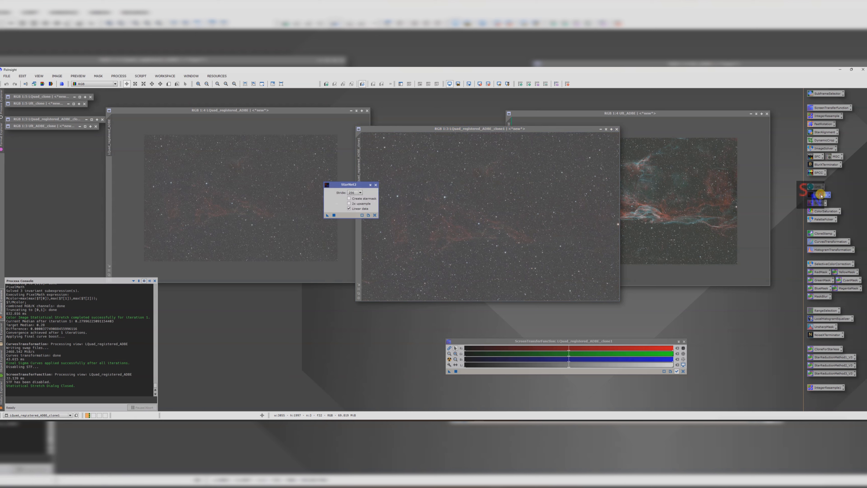
{"action": "left_click", "coordinate": [350, 208]}
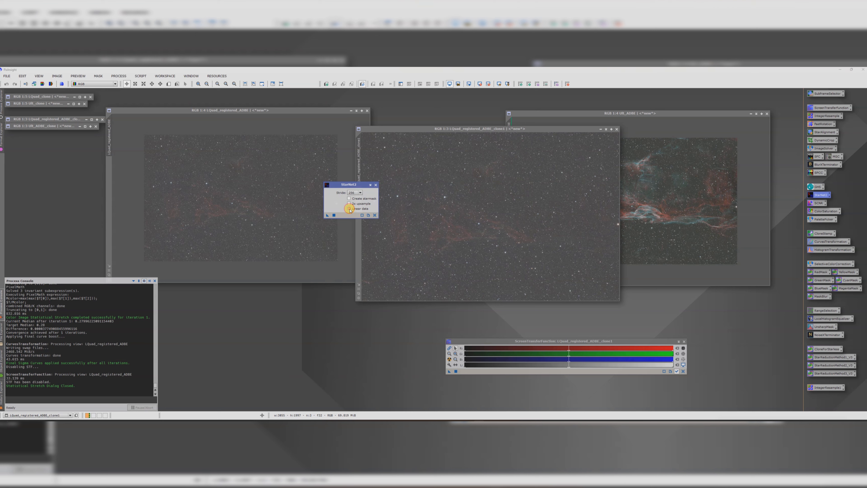
{"action": "left_click_drag", "start_coordinate": [326, 216], "coordinate": [469, 213]}
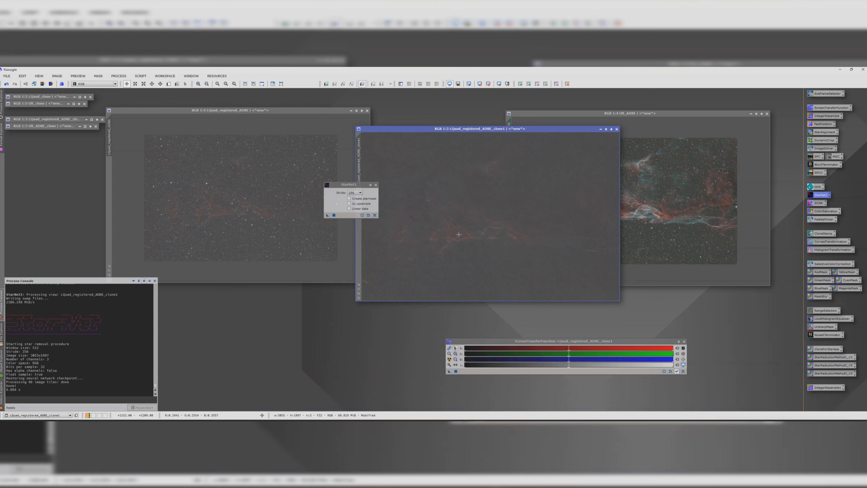
{"action": "left_click", "coordinate": [375, 184]}
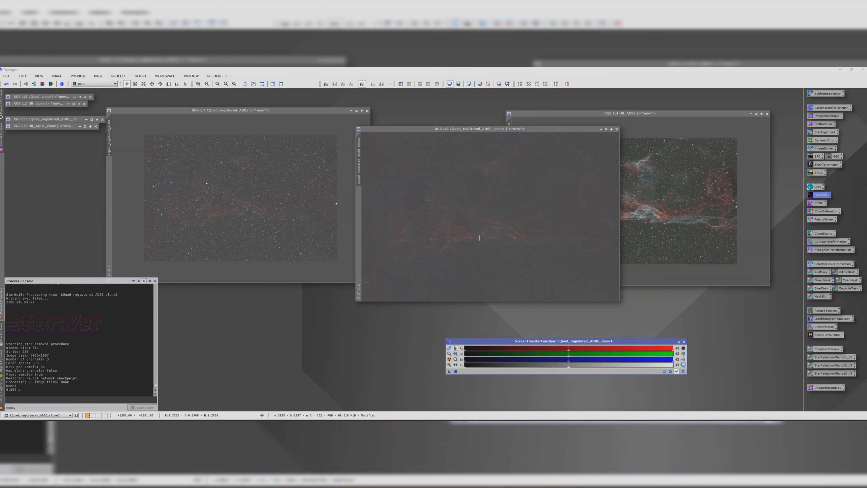
Examine the nebulosity in the starless LQuad clone at several zoom levels and place it beside the starry LQuad image
{"action": "scroll", "coordinate": [479, 238], "scroll_direction": "up", "scroll_amount": 2}
{"action": "scroll", "coordinate": [543, 227], "scroll_direction": "down", "scroll_amount": 1}
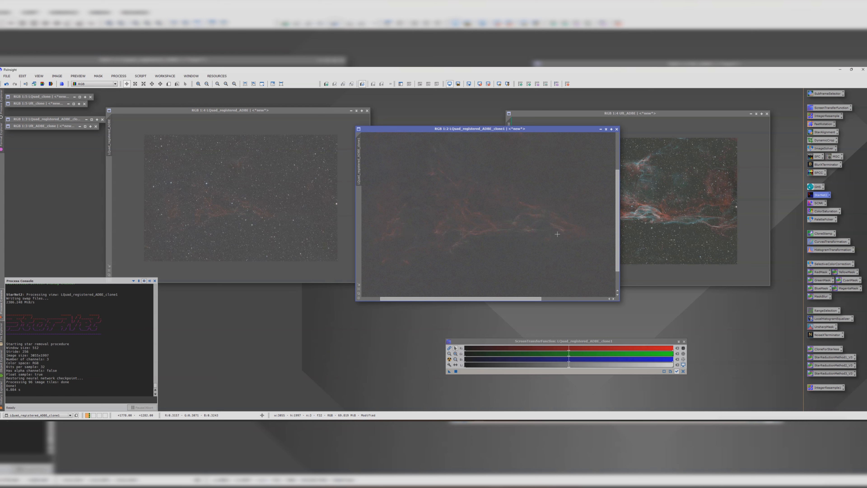
{"action": "scroll", "coordinate": [557, 234], "scroll_direction": "down", "scroll_amount": 2}
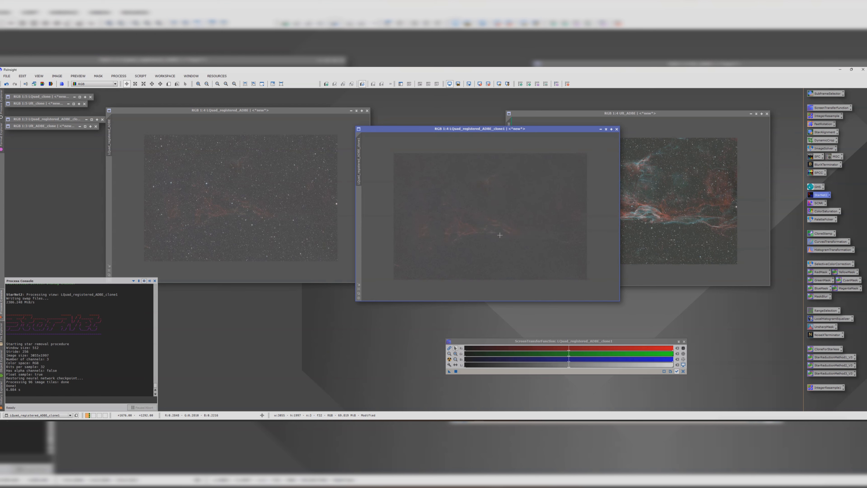
{"action": "scroll", "coordinate": [405, 214], "scroll_direction": "up", "scroll_amount": 1}
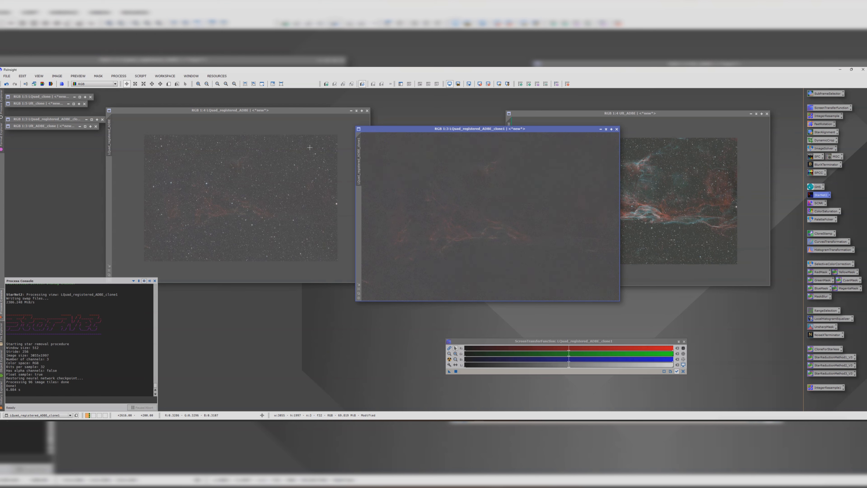
{"action": "left_click_drag", "start_coordinate": [387, 130], "coordinate": [402, 110]}
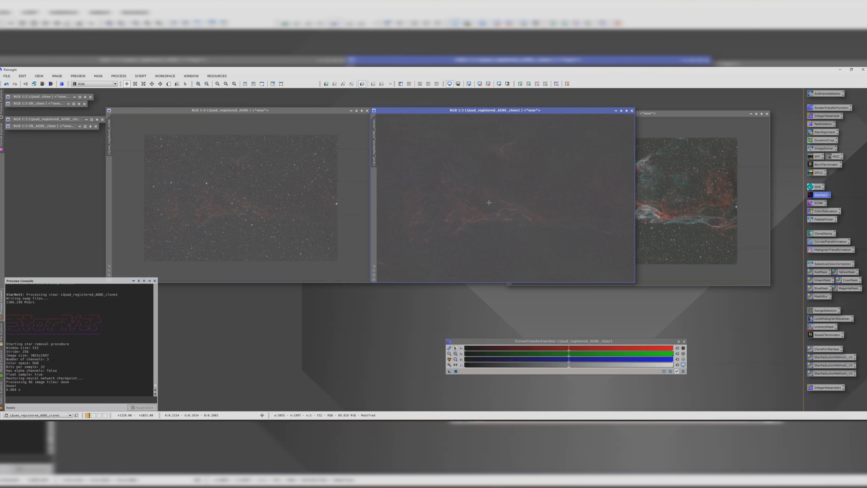
Open the Screen Stars script and set its mode to Star removal
{"action": "left_click", "coordinate": [355, 125]}
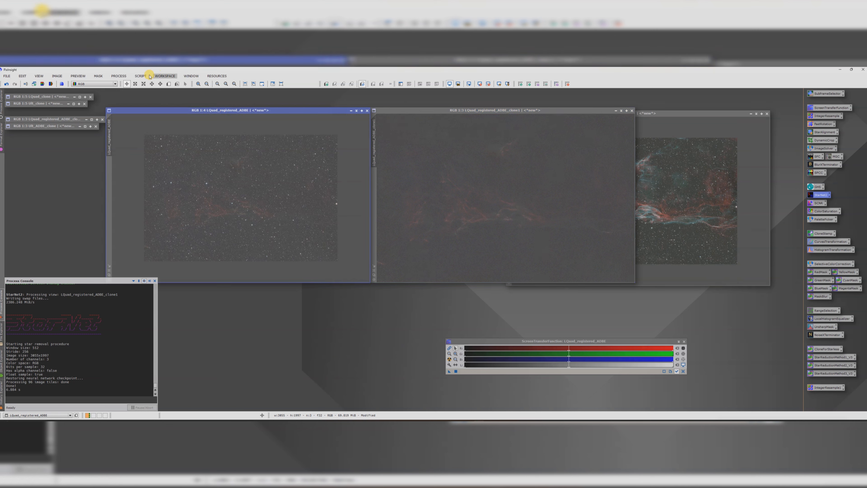
{"action": "left_click", "coordinate": [140, 76]}
{"action": "mouse_move", "coordinate": [167, 180]}
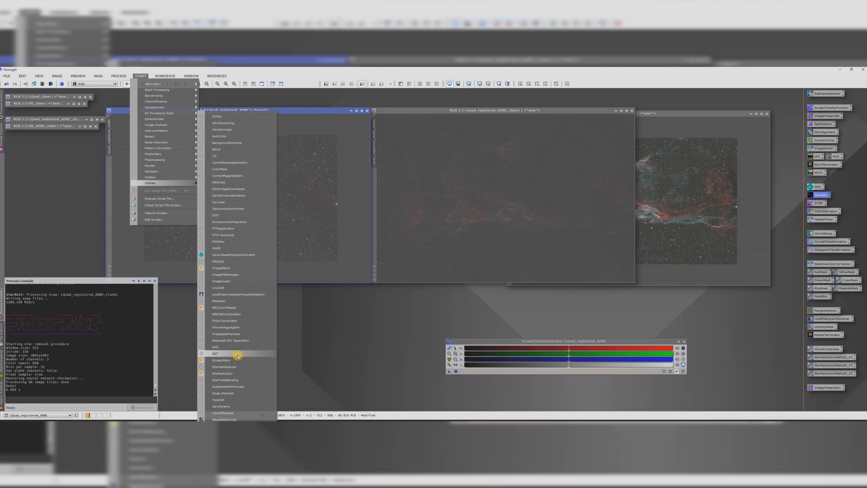
{"action": "left_click", "coordinate": [229, 361]}
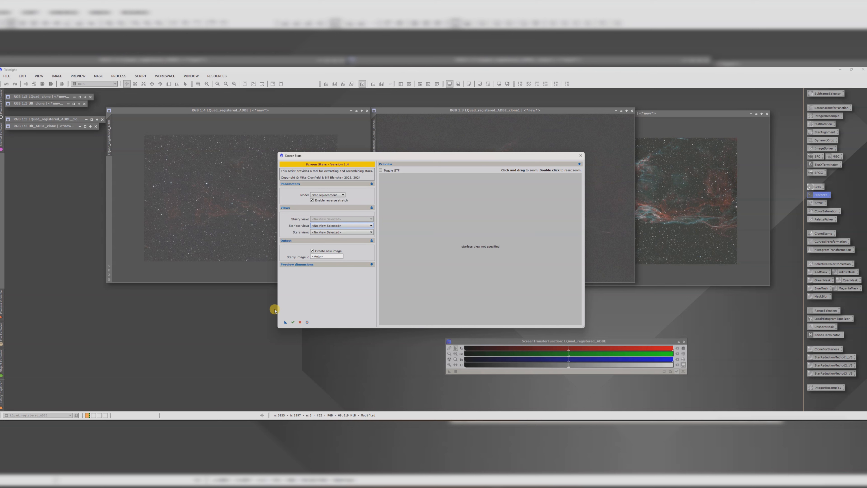
{"action": "left_click", "coordinate": [321, 197]}
{"action": "left_click", "coordinate": [326, 201]}
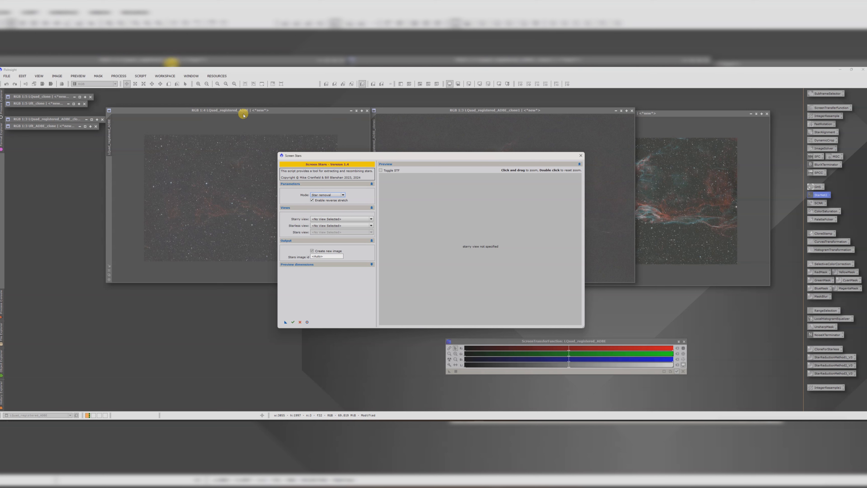
Extract a stars image using LQuad_registered_ADBE as starry view and LQuad_registered_ADBE_clone1 as starless view, and close the script
{"action": "left_click", "coordinate": [321, 219]}
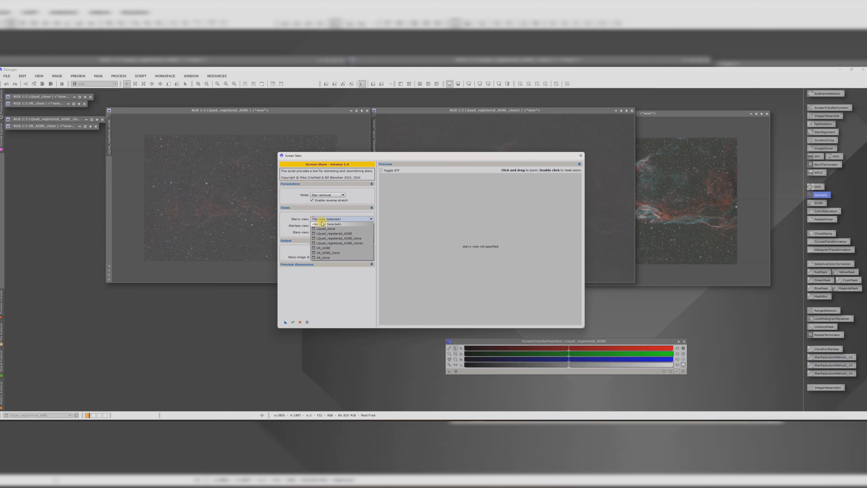
{"action": "left_click", "coordinate": [331, 233]}
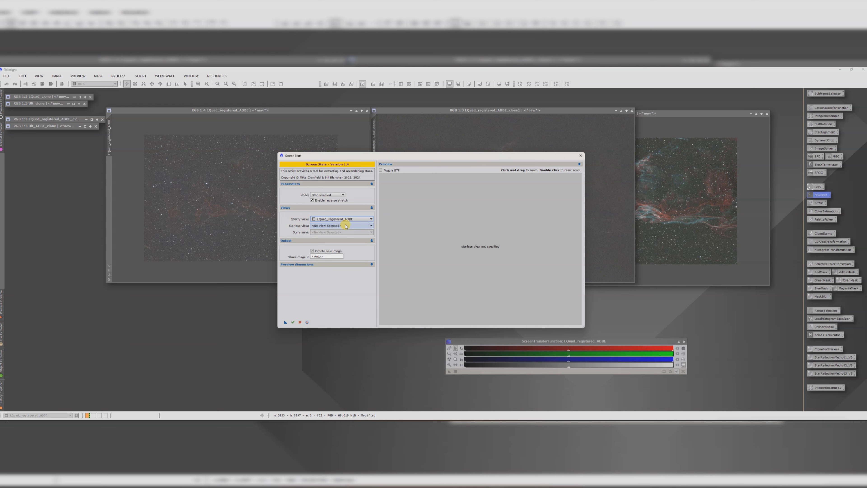
{"action": "left_click", "coordinate": [336, 225]}
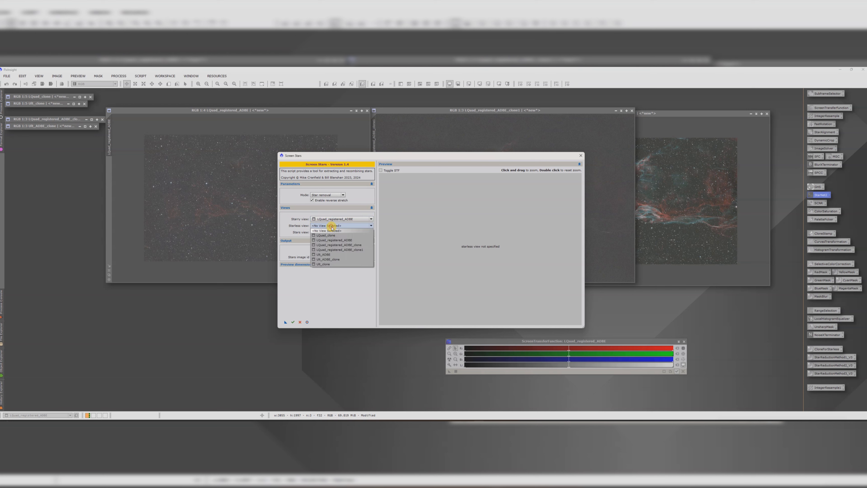
{"action": "left_click", "coordinate": [334, 250]}
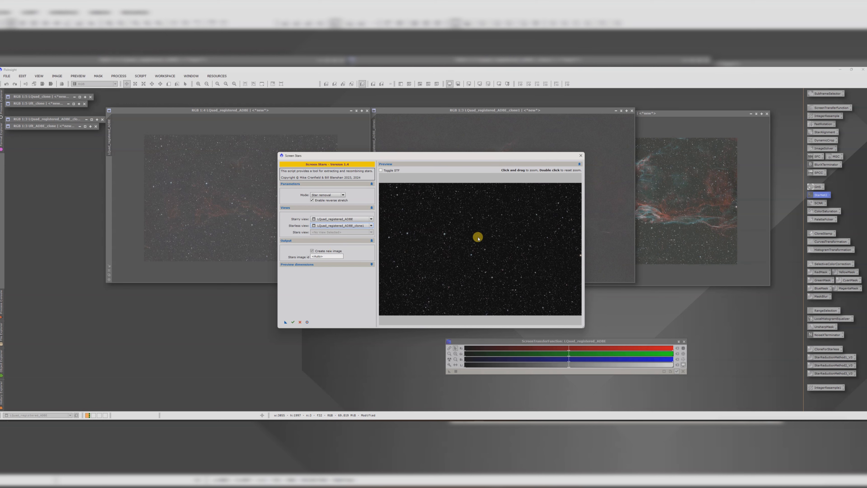
{"action": "left_click", "coordinate": [293, 322]}
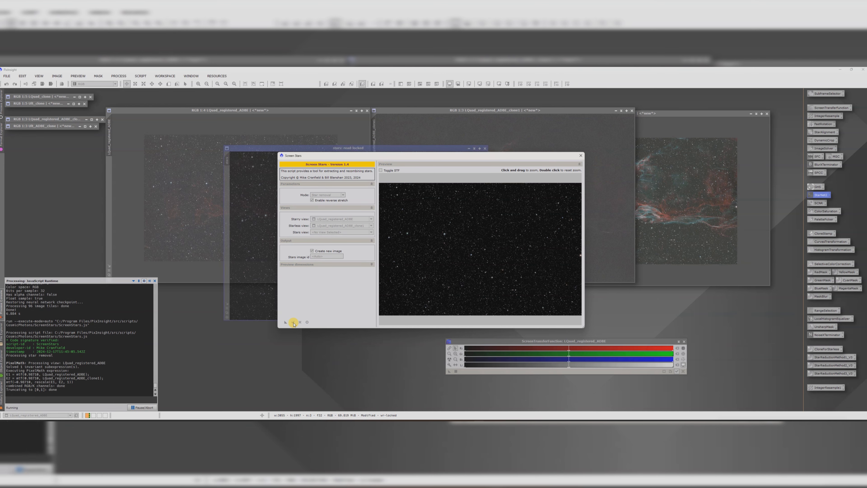
{"action": "left_click", "coordinate": [581, 156]}
Uncover the source windows and close the starry LQuad image and its starless clone without saving
{"action": "left_click_drag", "start_coordinate": [336, 150], "coordinate": [307, 171]}
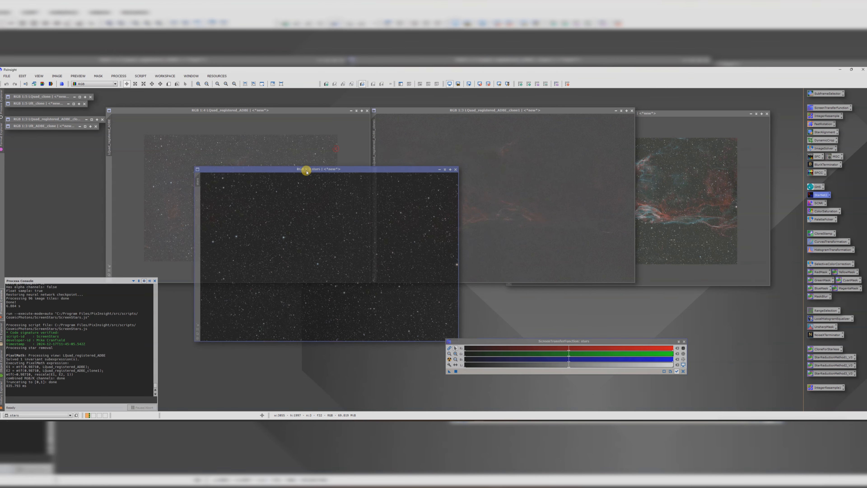
{"action": "left_click", "coordinate": [367, 110]}
{"action": "left_click", "coordinate": [440, 256]}
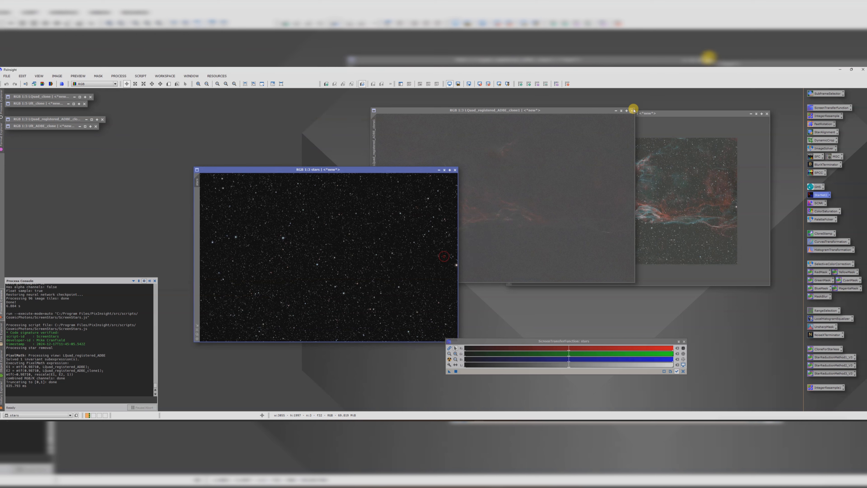
{"action": "left_click", "coordinate": [632, 110]}
{"action": "left_click", "coordinate": [443, 258]}
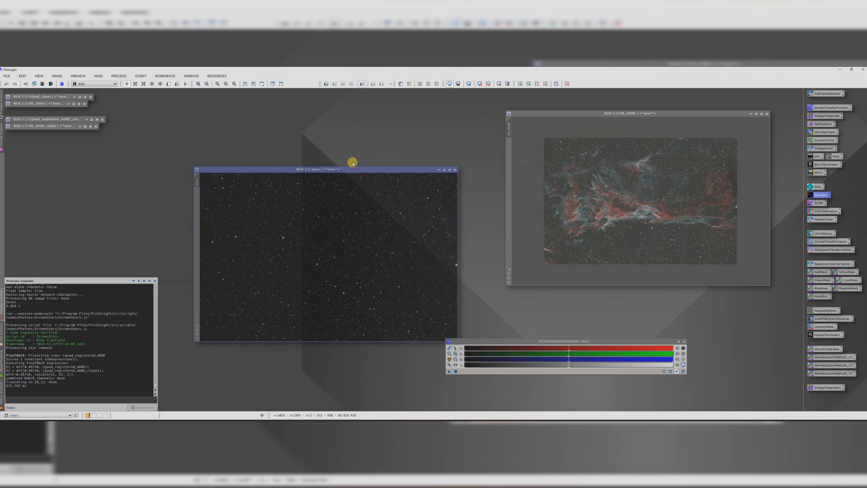
Move the stars image beside the Ult image, check it at several zooms and enlarge its window to fit the 1:3 view
{"action": "left_click_drag", "start_coordinate": [352, 164], "coordinate": [331, 118]}
{"action": "scroll", "coordinate": [322, 191], "scroll_direction": "up", "scroll_amount": 2}
{"action": "scroll", "coordinate": [323, 191], "scroll_direction": "down", "scroll_amount": 3}
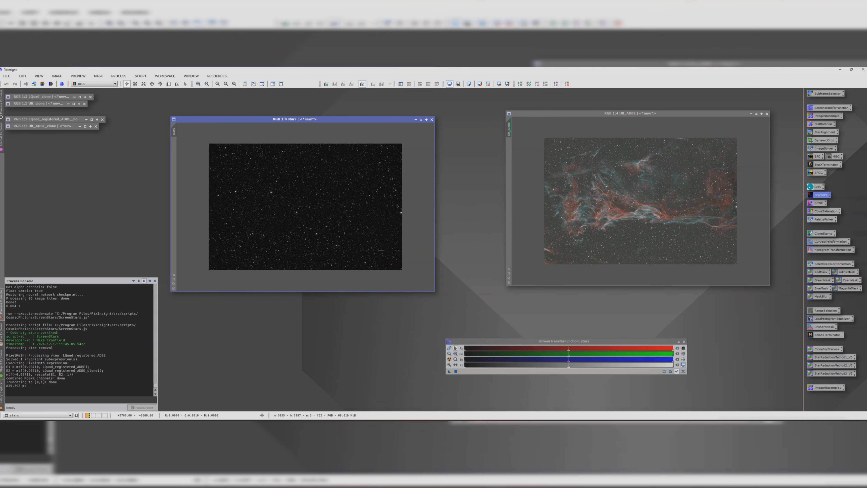
{"action": "scroll", "coordinate": [352, 220], "scroll_direction": "up", "scroll_amount": 1}
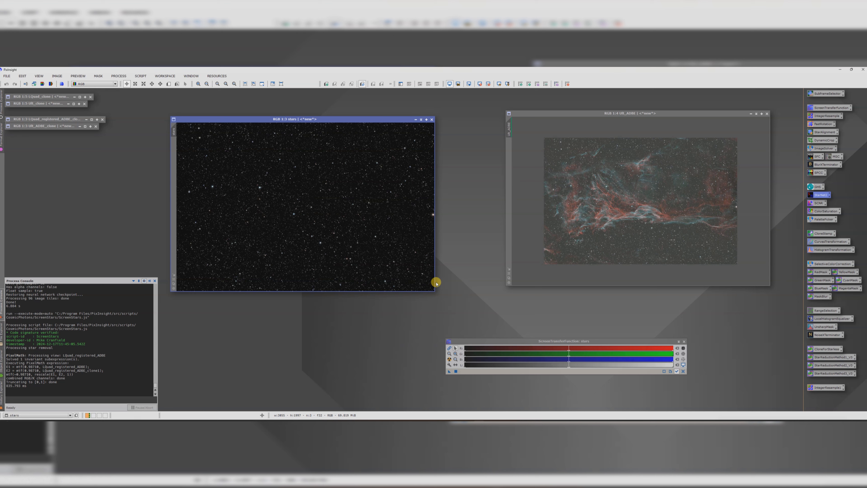
{"action": "left_click_drag", "start_coordinate": [431, 290], "coordinate": [505, 323]}
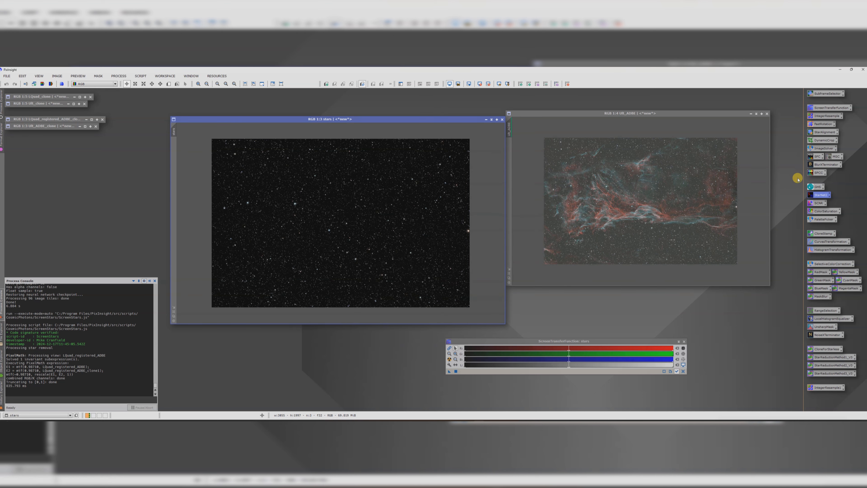
Raise the stars image's saturation to about 0.95 across all hues with ColorSaturation, using a real-time preview, and close the tool
{"action": "double_click", "coordinate": [824, 211]}
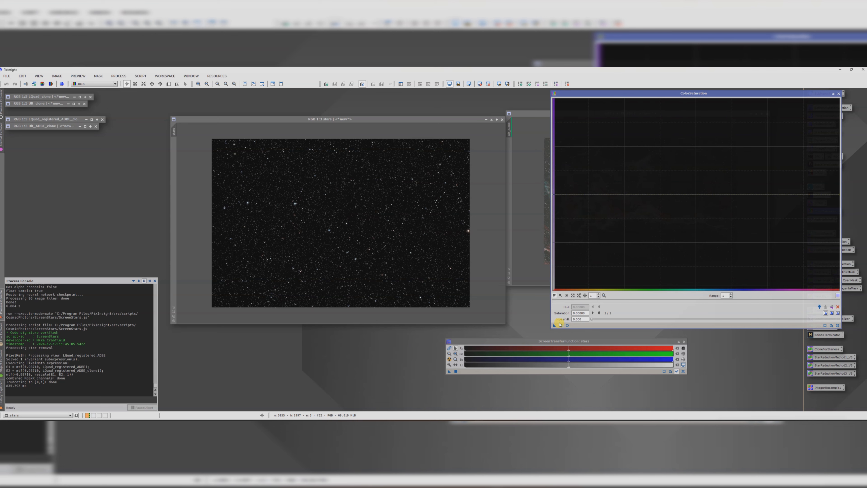
{"action": "left_click", "coordinate": [568, 325]}
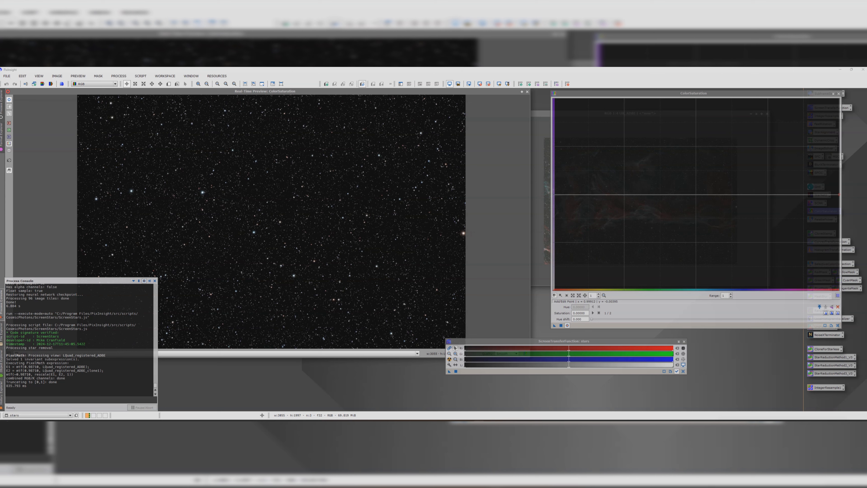
{"action": "left_click_drag", "start_coordinate": [840, 194], "coordinate": [829, 103]}
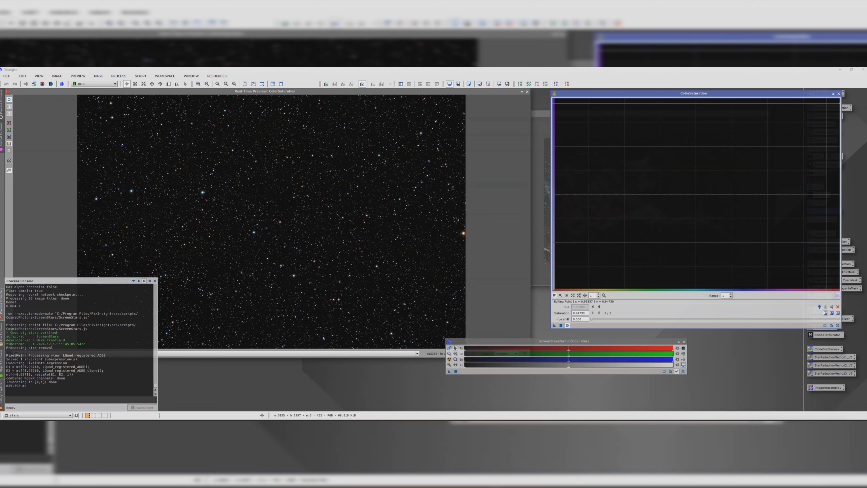
{"action": "left_click", "coordinate": [559, 324]}
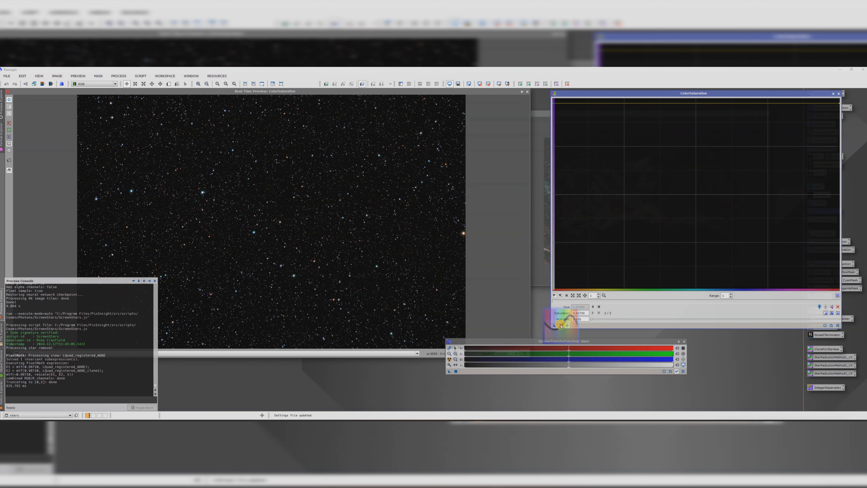
{"action": "left_click", "coordinate": [840, 94]}
{"action": "left_click", "coordinate": [527, 92]}
Check the star colors up close, iconize the stars image and park it beside the backup images
{"action": "scroll", "coordinate": [369, 228], "scroll_direction": "up", "scroll_amount": 3}
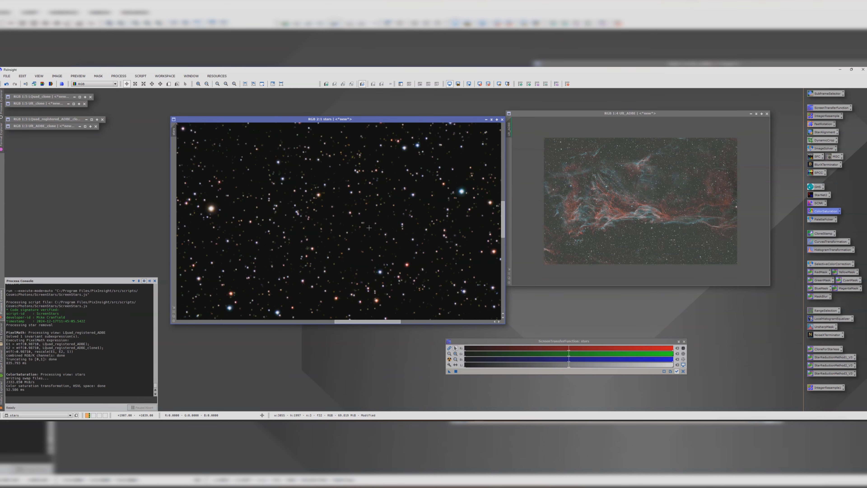
{"action": "scroll", "coordinate": [368, 232], "scroll_direction": "down", "scroll_amount": 4}
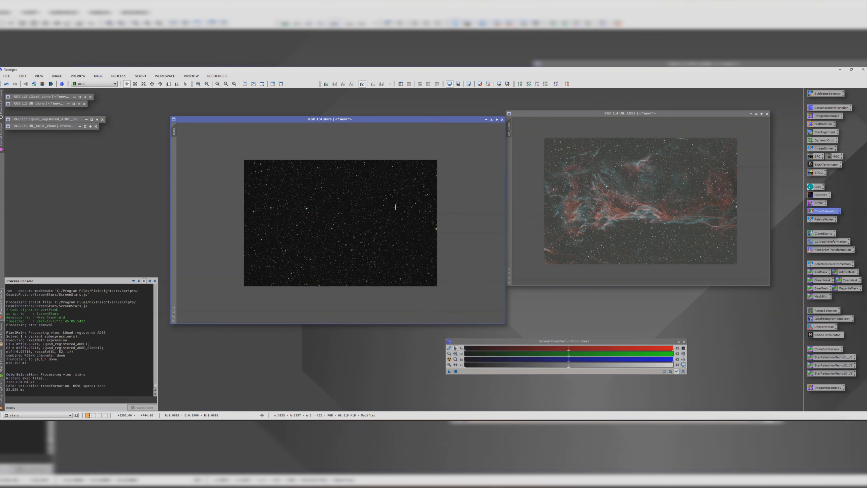
{"action": "left_click", "coordinate": [492, 119]}
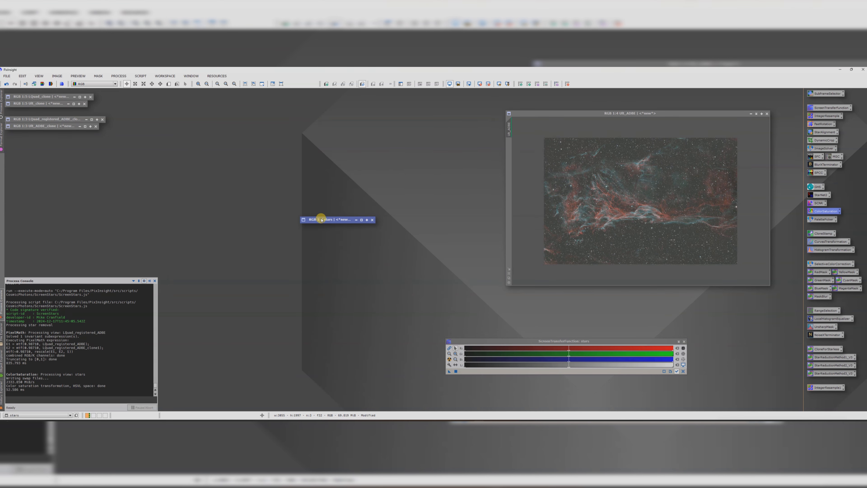
{"action": "left_click_drag", "start_coordinate": [321, 219], "coordinate": [152, 97]}
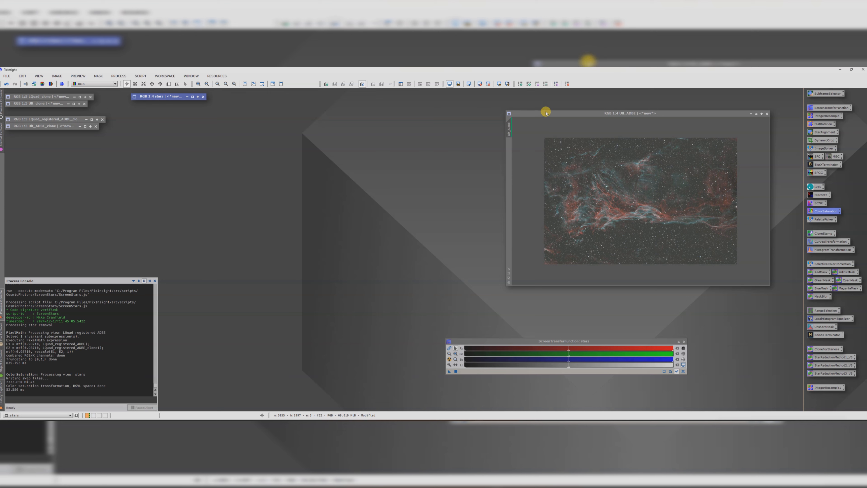
Move the Ult image into the cleared workspace and enlarge its window with a 1:3 view
{"action": "left_click_drag", "start_coordinate": [551, 115], "coordinate": [266, 140]}
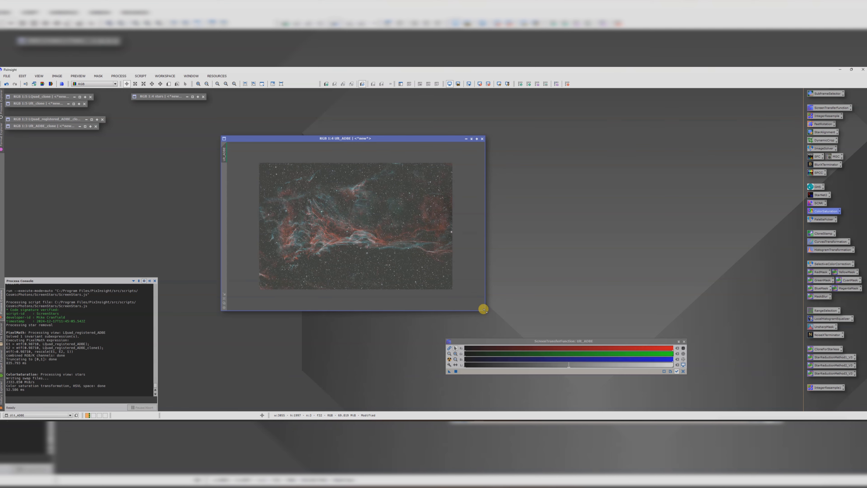
{"action": "left_click_drag", "start_coordinate": [483, 309], "coordinate": [600, 359]}
{"action": "scroll", "coordinate": [369, 207], "scroll_direction": "up", "scroll_amount": 1}
{"action": "left_click_drag", "start_coordinate": [374, 139], "coordinate": [317, 102]}
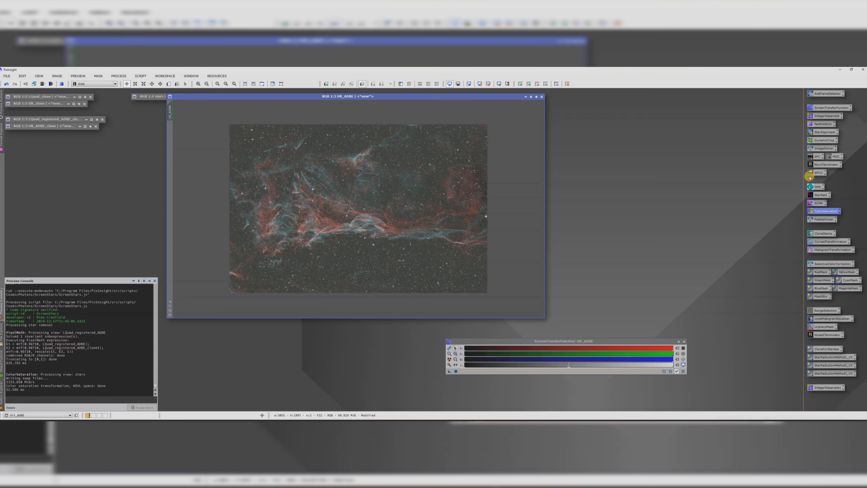
Remove the stars from the Ult image with StarNet2, treating it as linear data without creating a star mask, and close the tool
{"action": "double_click", "coordinate": [816, 195]}
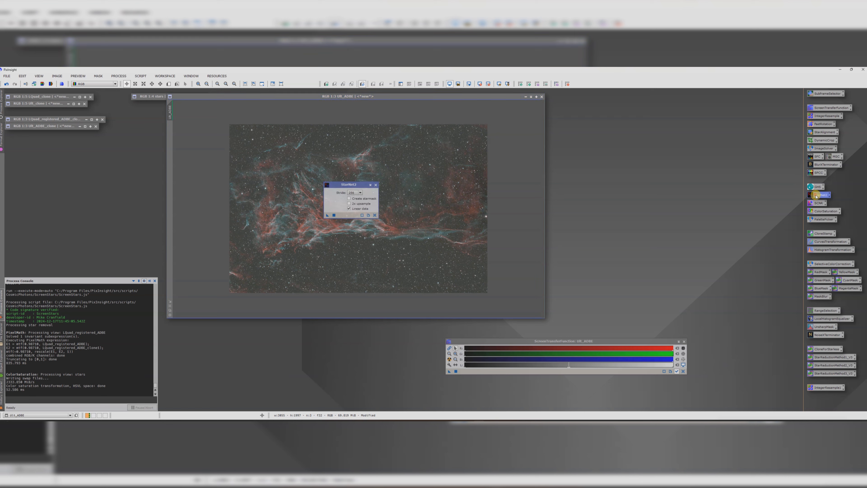
{"action": "left_click_drag", "start_coordinate": [348, 185], "coordinate": [630, 173]}
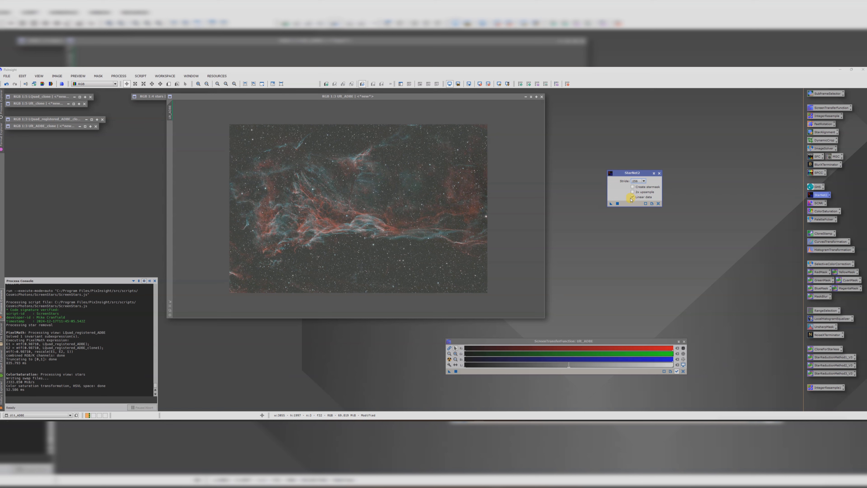
{"action": "left_click_drag", "start_coordinate": [610, 204], "coordinate": [409, 202]}
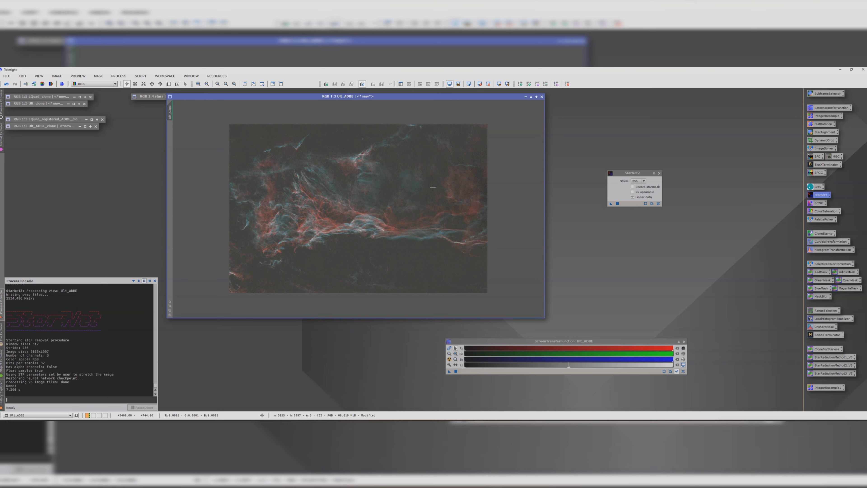
{"action": "left_click", "coordinate": [659, 173]}
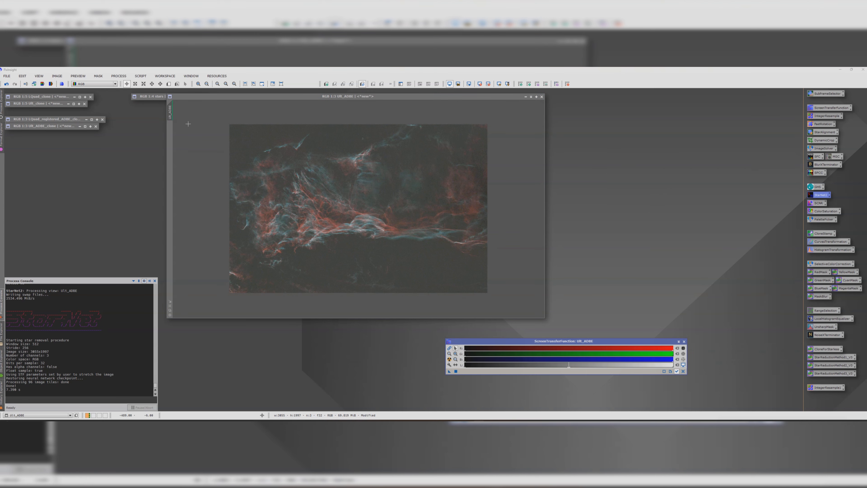
Clone the starless Ult image as an iconized backup parked with the others, and reposition the main Ult window
{"action": "left_click_drag", "start_coordinate": [170, 108], "coordinate": [119, 147]}
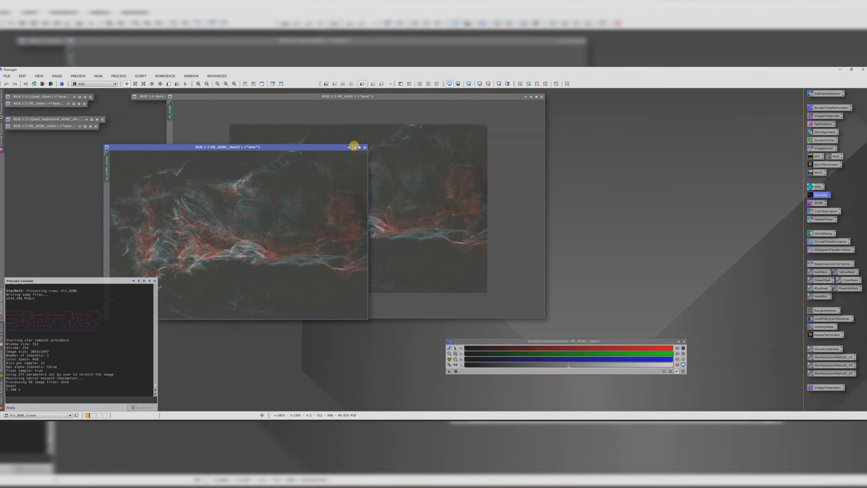
{"action": "left_click", "coordinate": [354, 147]}
{"action": "left_click_drag", "start_coordinate": [221, 232], "coordinate": [39, 134]}
{"action": "left_click_drag", "start_coordinate": [219, 97], "coordinate": [267, 112]}
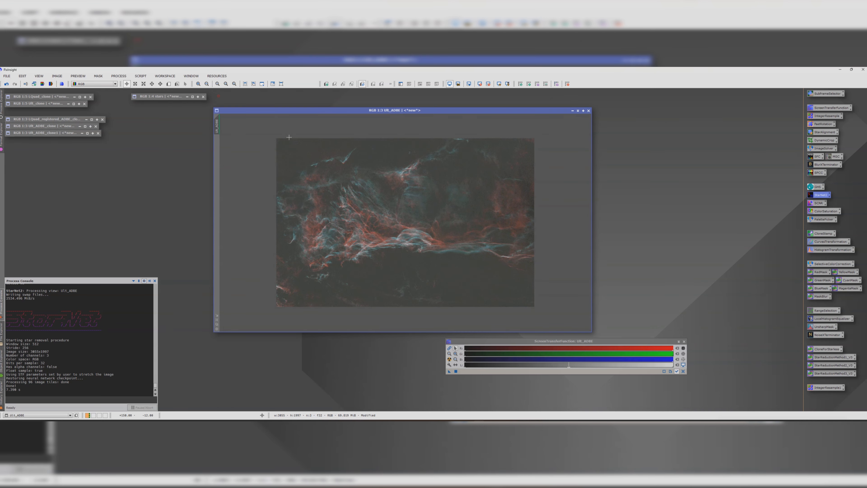
Create palette previews in an enlarged Perfect Palette Picker, with Ult_ADBE as the OSC HaO3 dual image and linear input data
{"action": "left_click", "coordinate": [135, 76]}
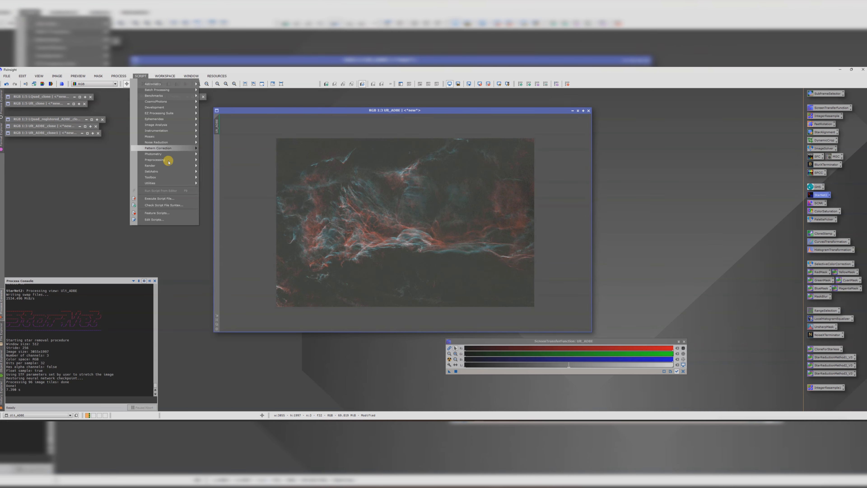
{"action": "mouse_move", "coordinate": [167, 171]}
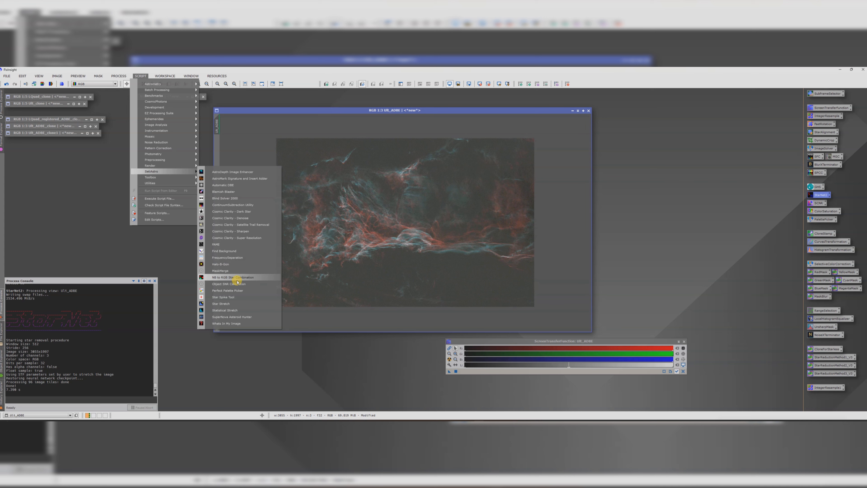
{"action": "left_click", "coordinate": [235, 290]}
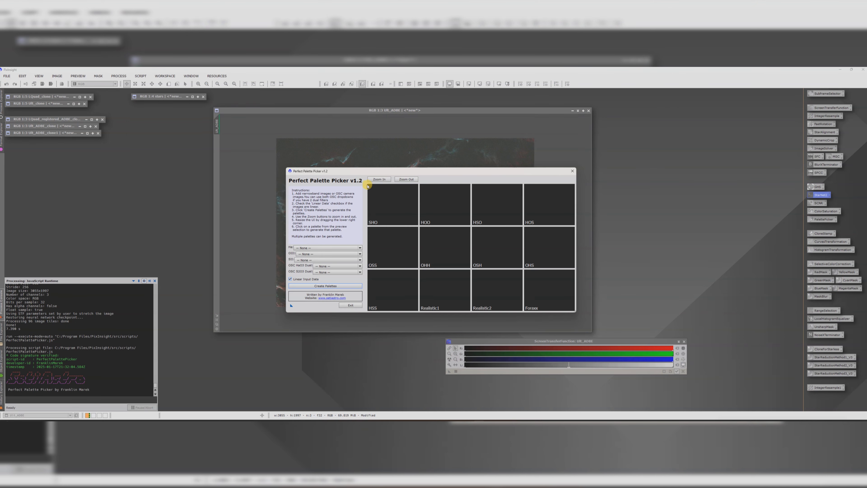
{"action": "left_click_drag", "start_coordinate": [369, 169], "coordinate": [317, 115]}
{"action": "left_click_drag", "start_coordinate": [523, 253], "coordinate": [697, 344]}
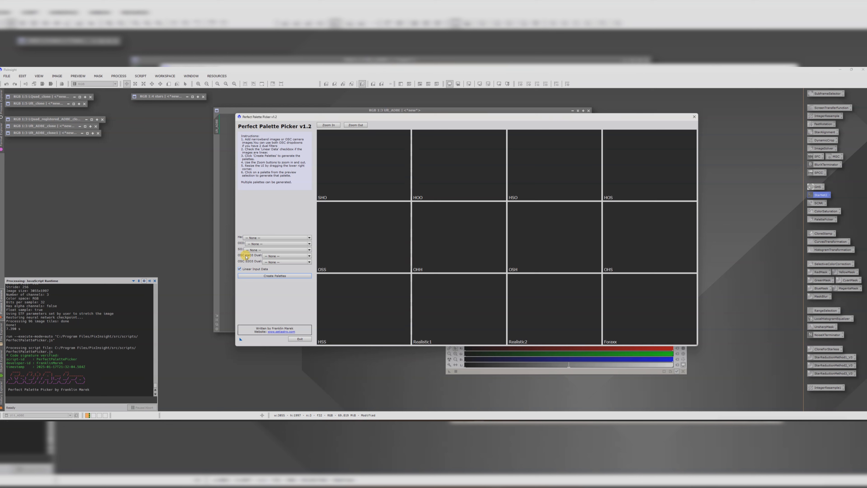
{"action": "left_click", "coordinate": [271, 256]}
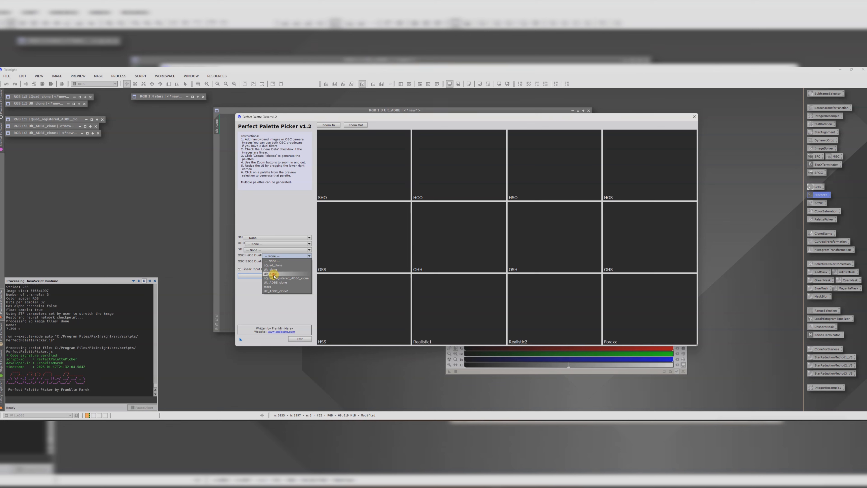
{"action": "left_click", "coordinate": [273, 274]}
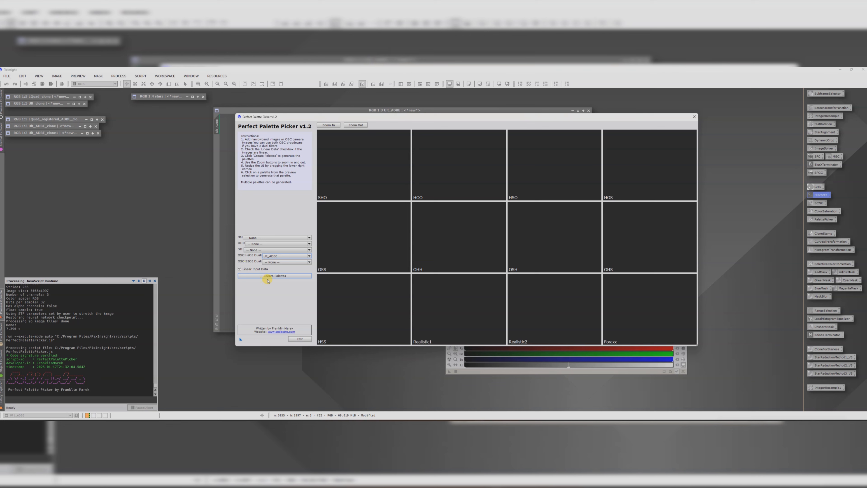
{"action": "left_click", "coordinate": [282, 277]}
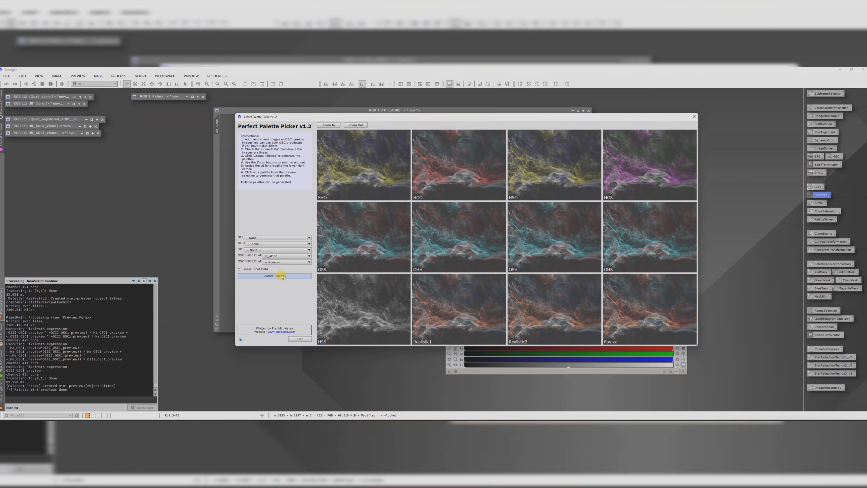
Compare the palettes in a larger, zoomed-out preview grid, generate the Foraxx version and close the Palette Picker
{"action": "left_click_drag", "start_coordinate": [374, 117], "coordinate": [267, 87]}
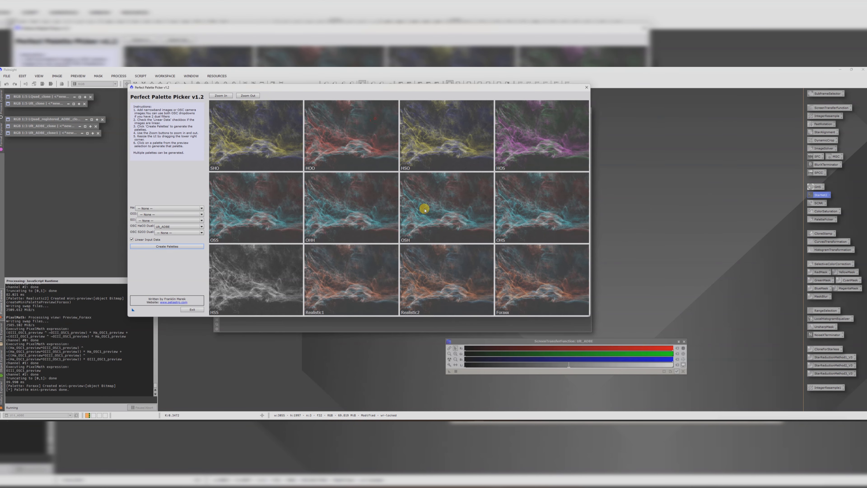
{"action": "left_click_drag", "start_coordinate": [587, 313], "coordinate": [724, 381]}
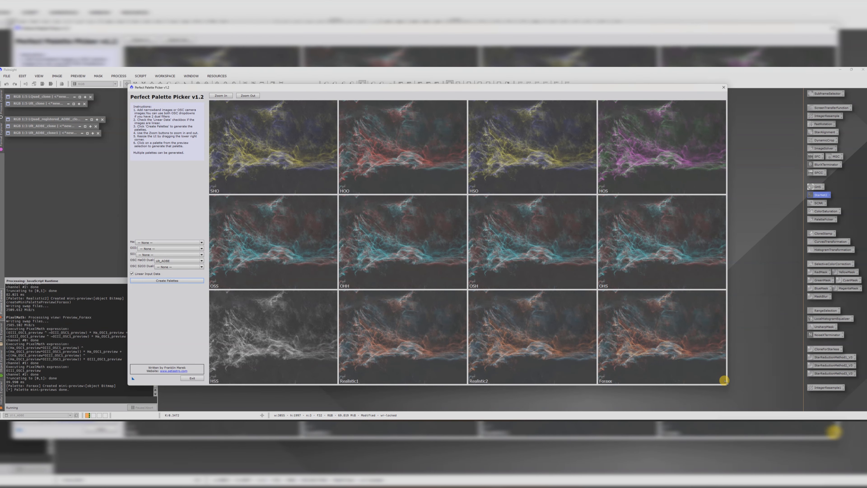
{"action": "left_click", "coordinate": [248, 95]}
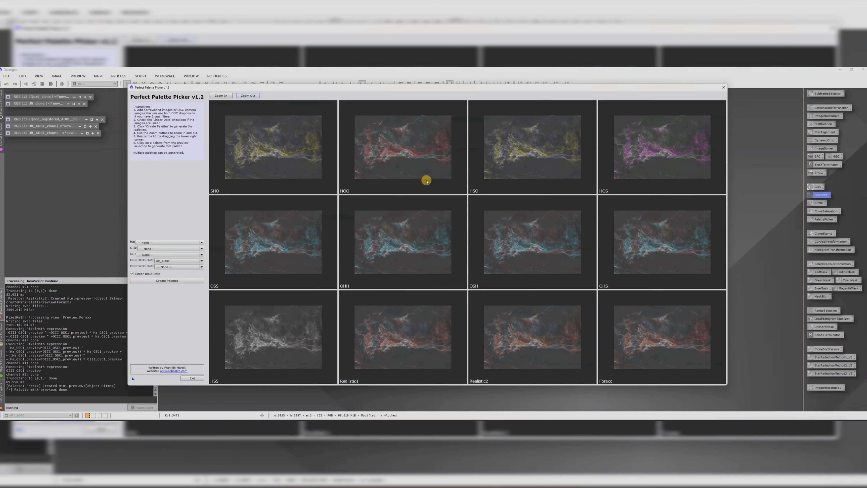
{"action": "left_click", "coordinate": [649, 344]}
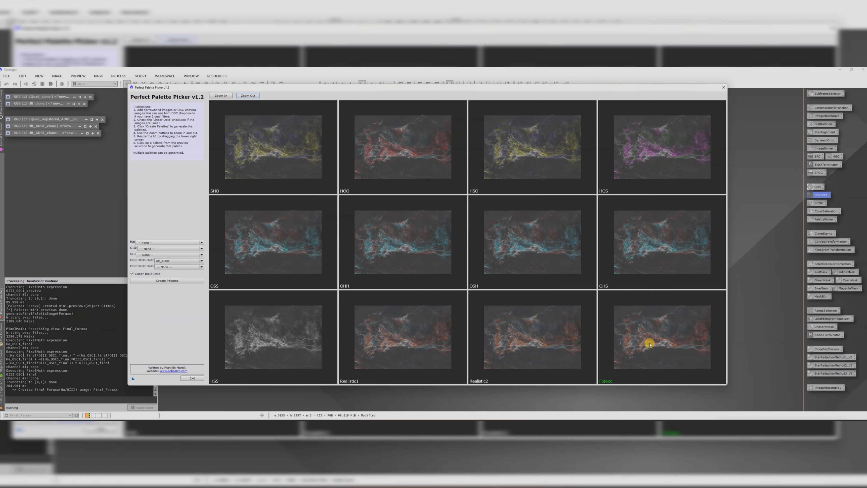
{"action": "left_click", "coordinate": [722, 90]}
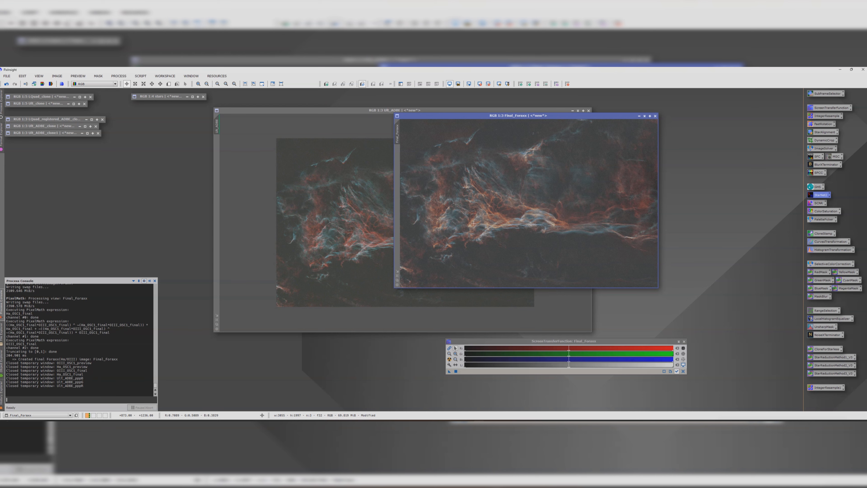
Iconize the Ult_ADBE image and park it below the backup images
{"action": "left_click_drag", "start_coordinate": [565, 110], "coordinate": [457, 110]}
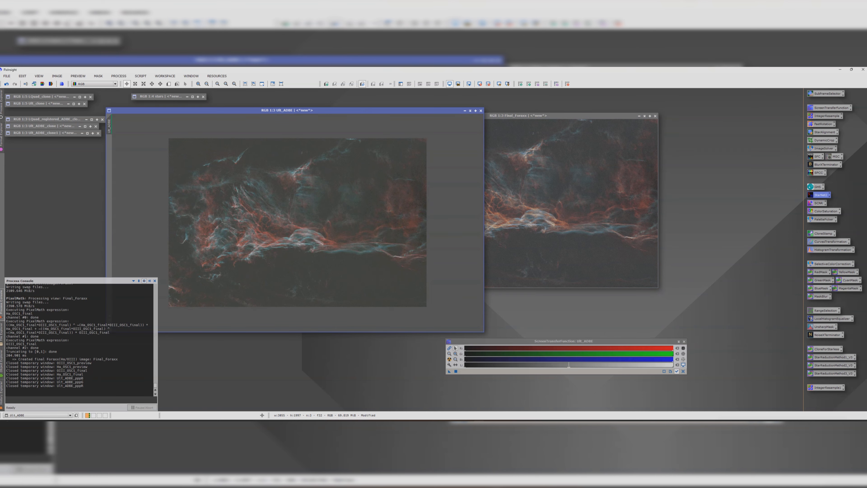
{"action": "left_click", "coordinate": [465, 111]}
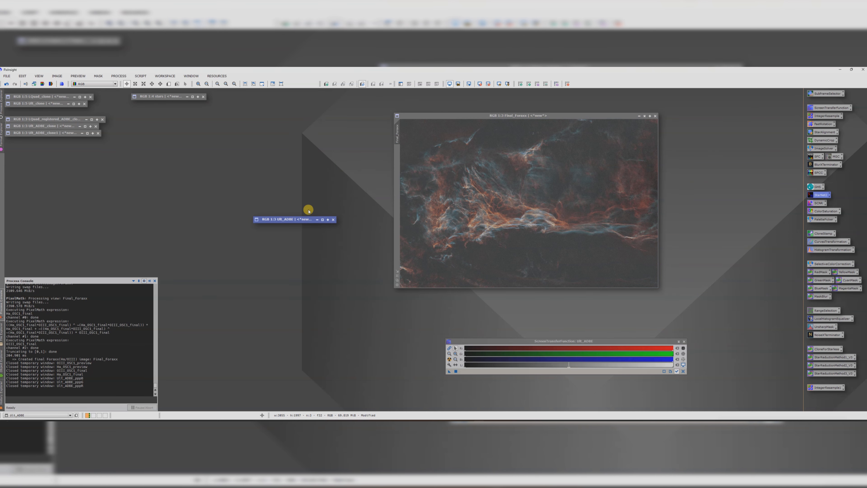
{"action": "left_click_drag", "start_coordinate": [293, 223], "coordinate": [45, 147]}
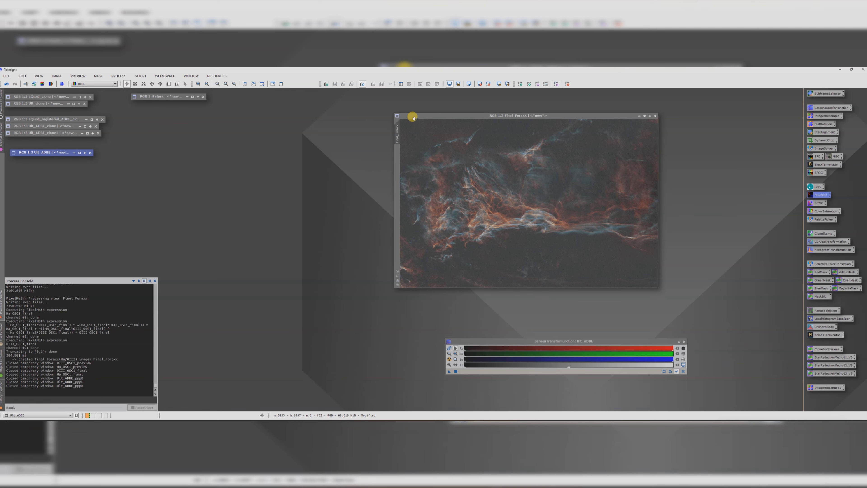
Move and enlarge the Final_Foraxx window, clone the image and park the iconized clone beneath Ult_ADBE
{"action": "left_click_drag", "start_coordinate": [439, 116], "coordinate": [174, 118]}
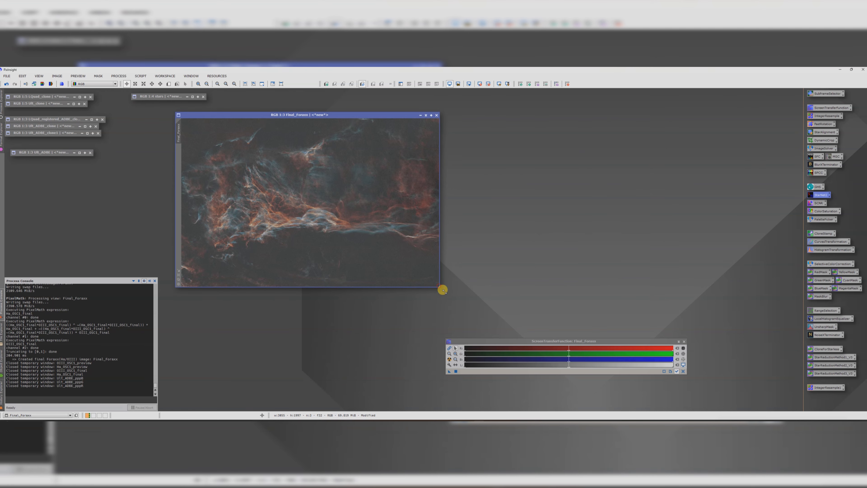
{"action": "left_click_drag", "start_coordinate": [442, 288], "coordinate": [574, 349]}
{"action": "left_click_drag", "start_coordinate": [178, 136], "coordinate": [70, 189]}
{"action": "left_click", "coordinate": [318, 173]}
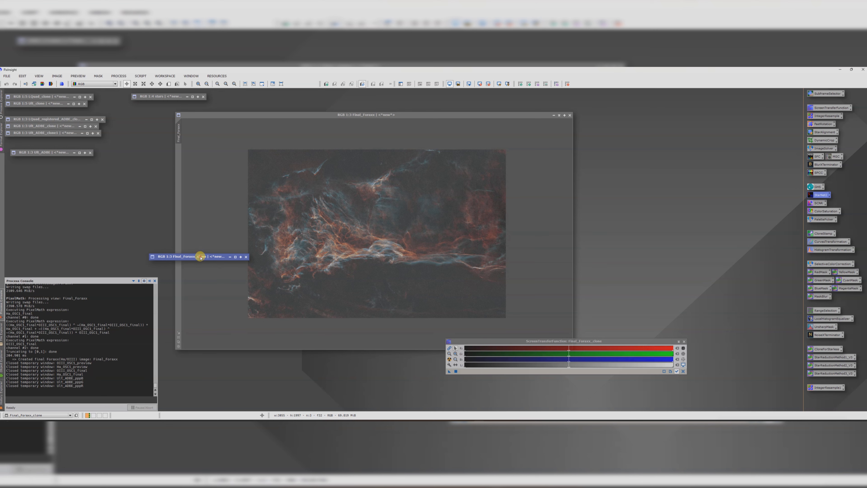
{"action": "left_click_drag", "start_coordinate": [199, 255], "coordinate": [55, 164]}
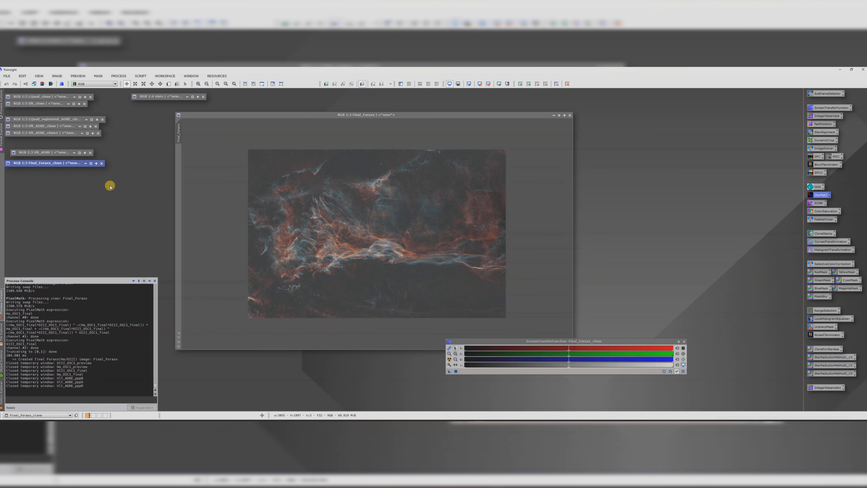
Close ScreenTransferFunction and shape an RGB/K S-curve for Final_Foraxx in CurvesTransformation with real-time preview, points about 0.16/0.09 and 0.39/0.44
{"action": "left_click", "coordinate": [684, 342]}
{"action": "left_click_drag", "start_coordinate": [413, 116], "coordinate": [490, 117]}
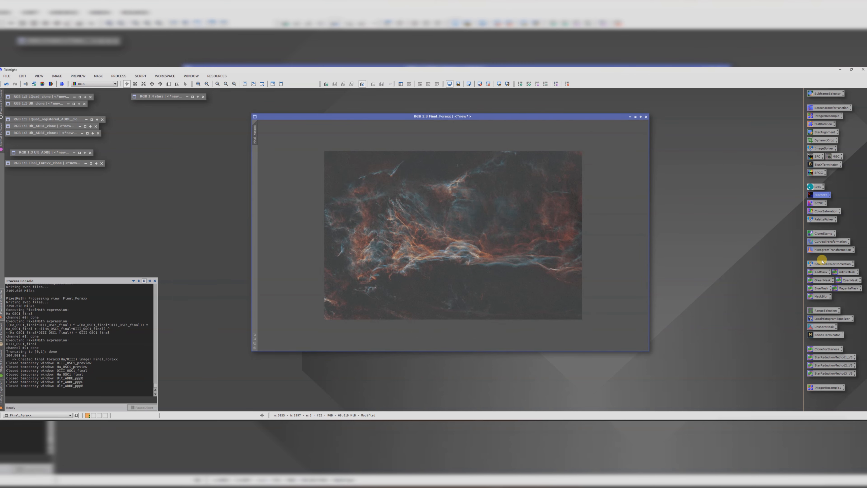
{"action": "double_click", "coordinate": [815, 241]}
{"action": "left_click", "coordinate": [547, 383]}
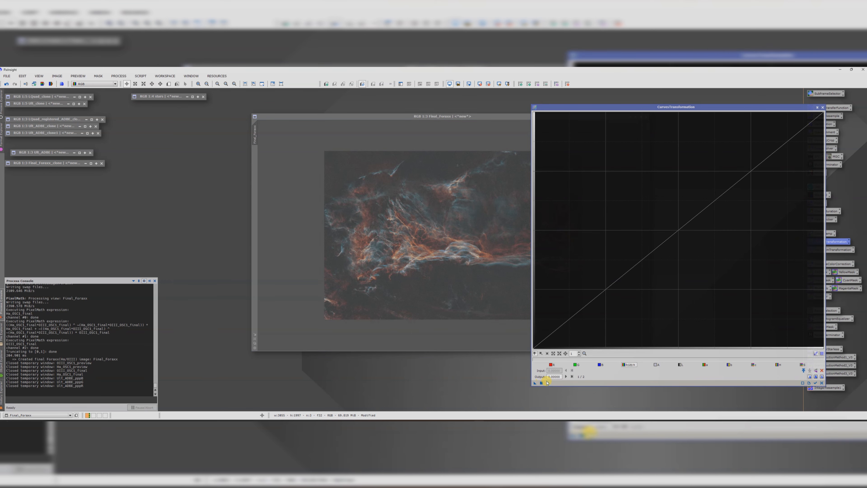
{"action": "left_click", "coordinate": [815, 383]}
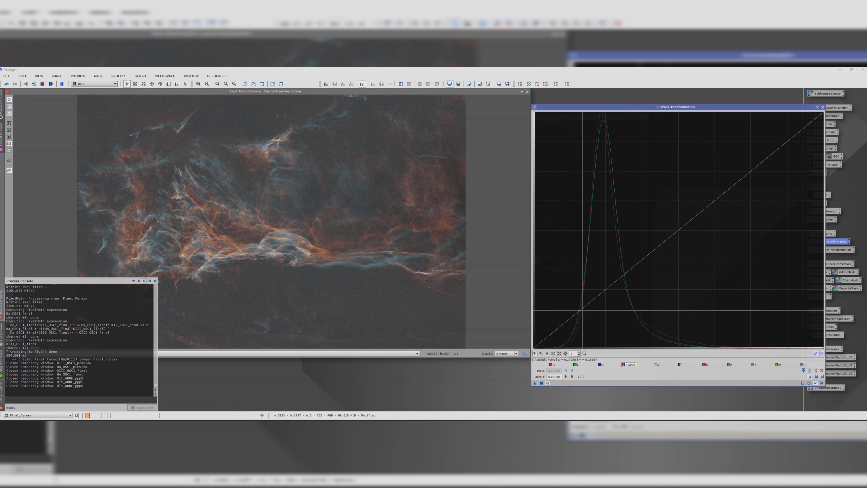
{"action": "left_click_drag", "start_coordinate": [579, 310], "coordinate": [579, 328]}
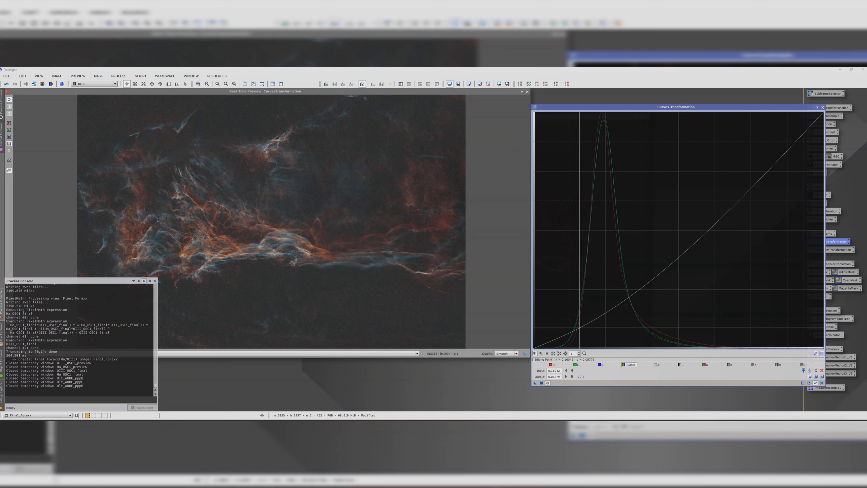
{"action": "left_click", "coordinate": [280, 233]}
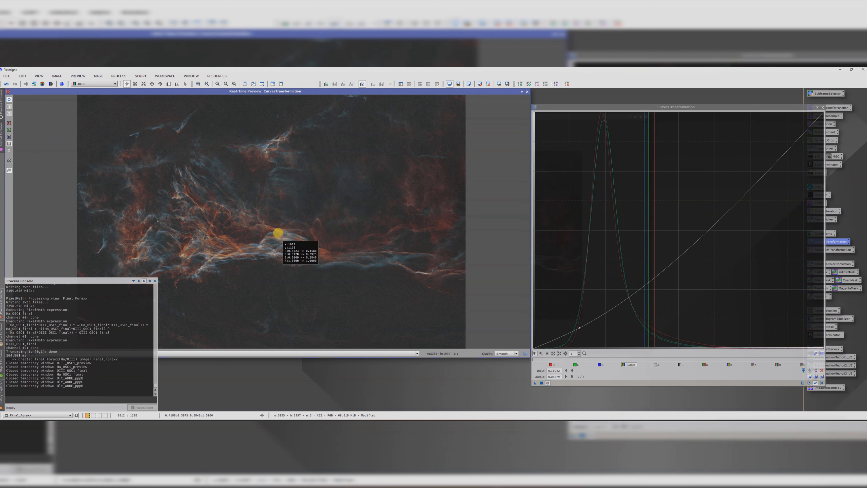
{"action": "left_click_drag", "start_coordinate": [665, 269], "coordinate": [648, 244]}
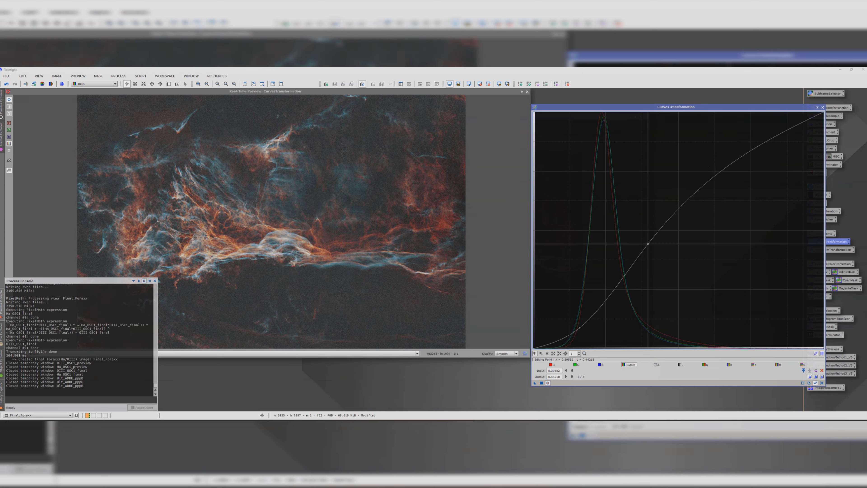
Compare the preview with and without the curve, apply it once to Final_Foraxx, and close the preview and CurvesTransformation
{"action": "left_click", "coordinate": [9, 101]}
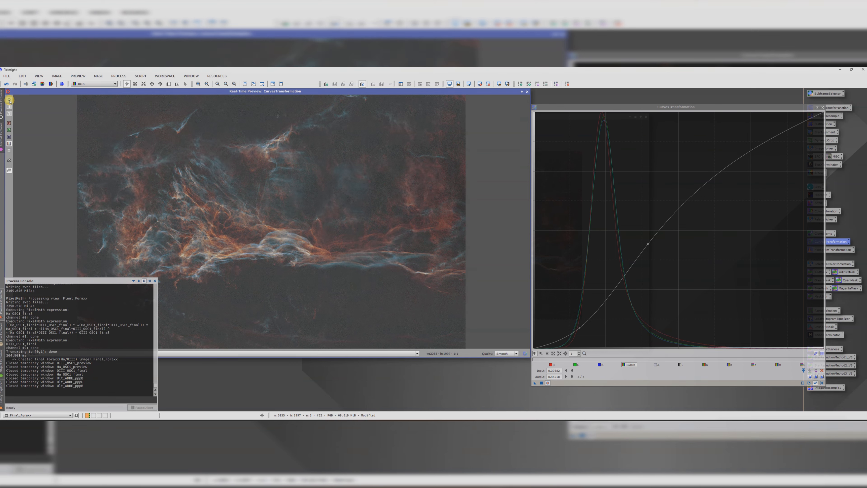
{"action": "left_click", "coordinate": [9, 102]}
{"action": "left_click", "coordinate": [9, 102]}
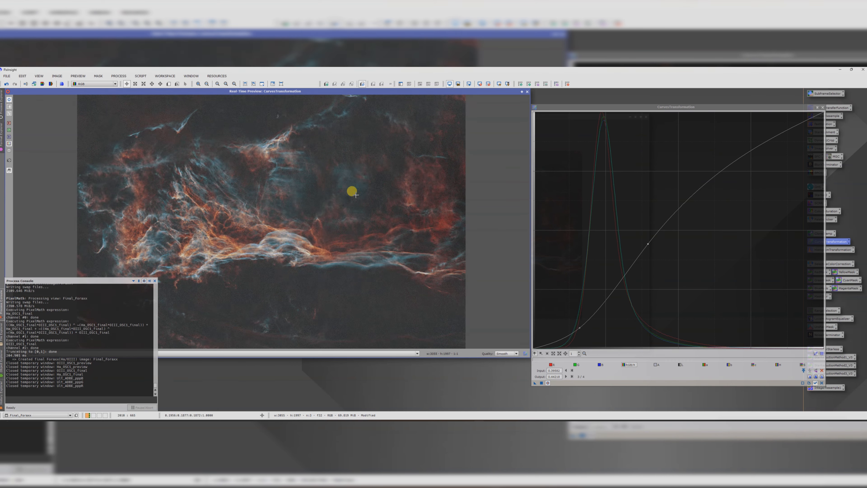
{"action": "left_click", "coordinate": [541, 383]}
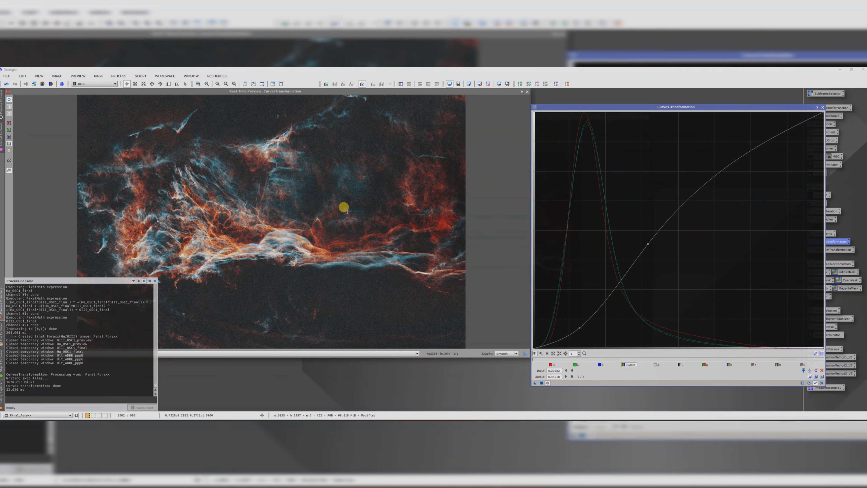
{"action": "left_click", "coordinate": [527, 91]}
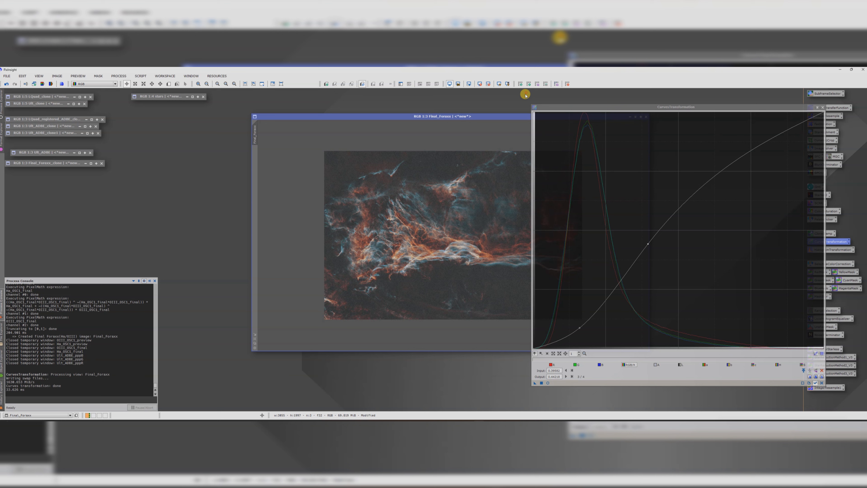
{"action": "left_click", "coordinate": [823, 108]}
{"action": "left_click_drag", "start_coordinate": [439, 116], "coordinate": [418, 110]}
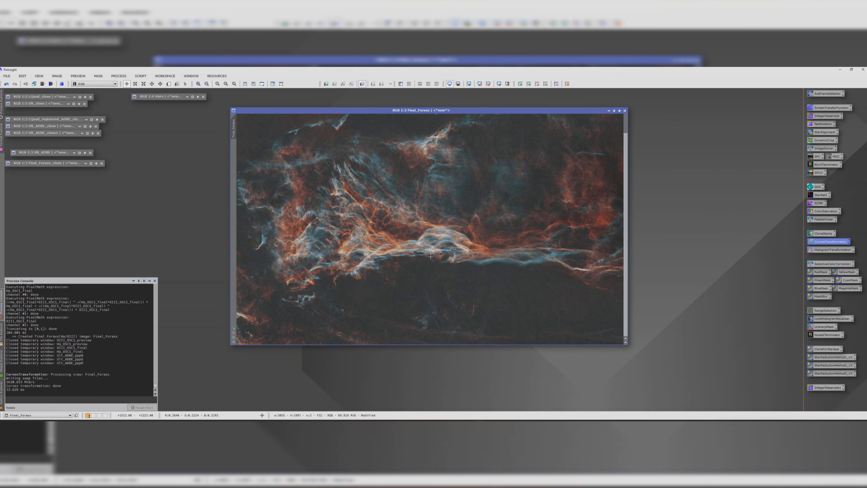
Open NoiseXTerminator and switch it to AI version 3
{"action": "double_click", "coordinate": [826, 335]}
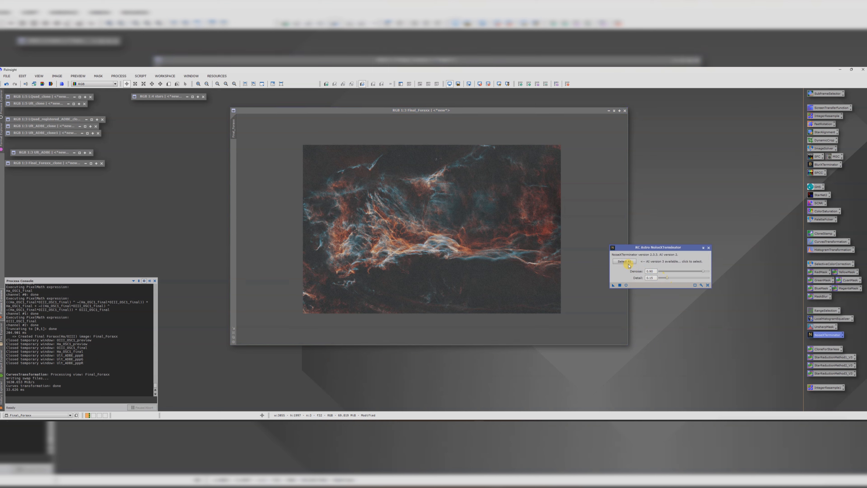
{"action": "left_click", "coordinate": [628, 263]}
{"action": "double_click", "coordinate": [647, 295]}
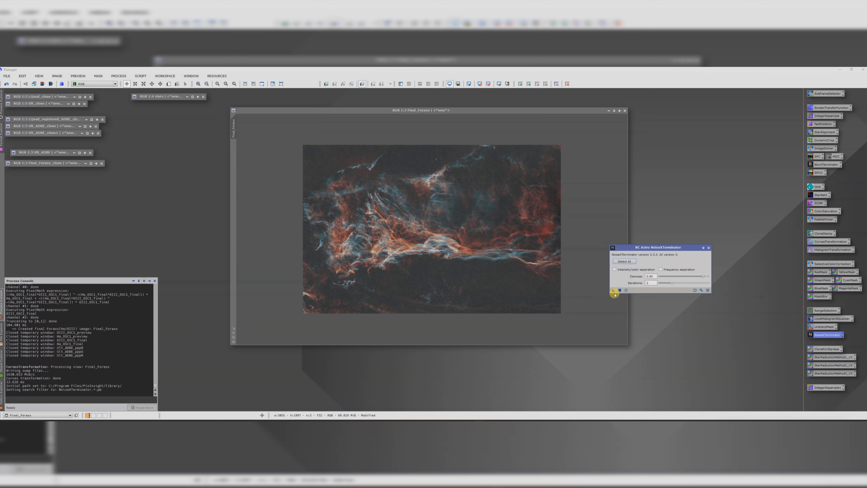
Try NoiseXTerminator with denoise 0.90 and 2 iterations on Final_Foraxx, compare before and after, and undo it
{"action": "scroll", "coordinate": [415, 245], "scroll_direction": "up", "scroll_amount": 3}
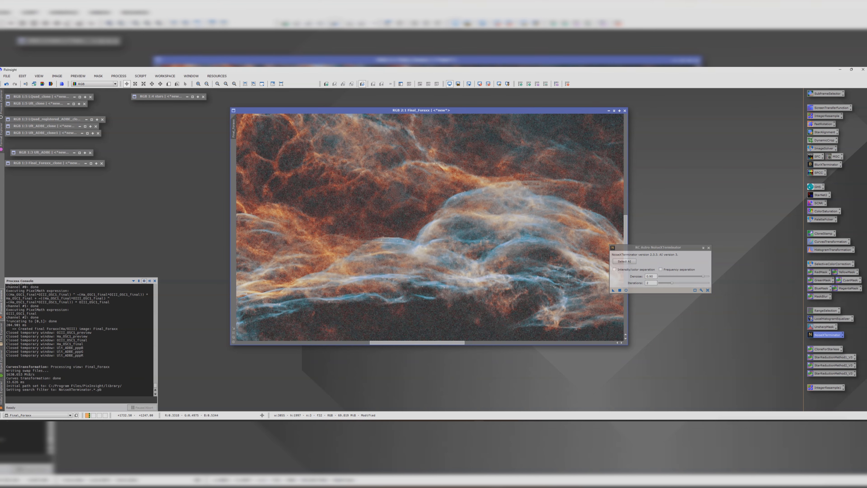
{"action": "left_click", "coordinate": [613, 290]}
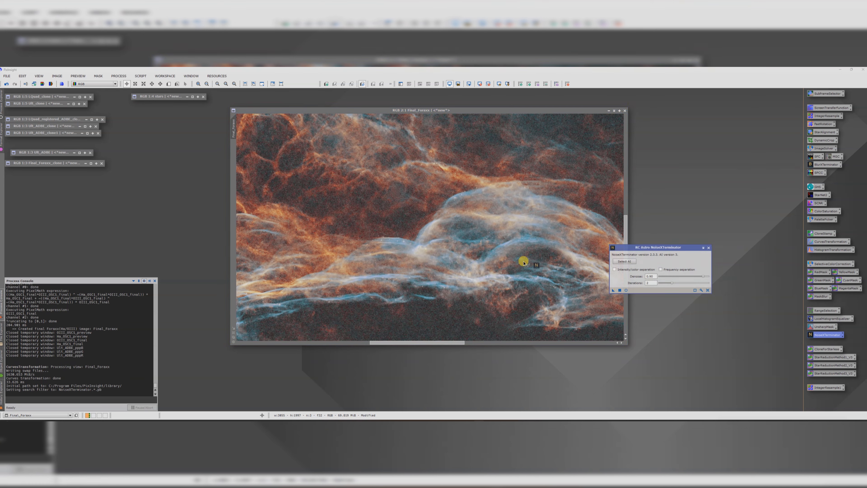
{"action": "left_click_drag", "start_coordinate": [435, 233], "coordinate": [436, 233]}
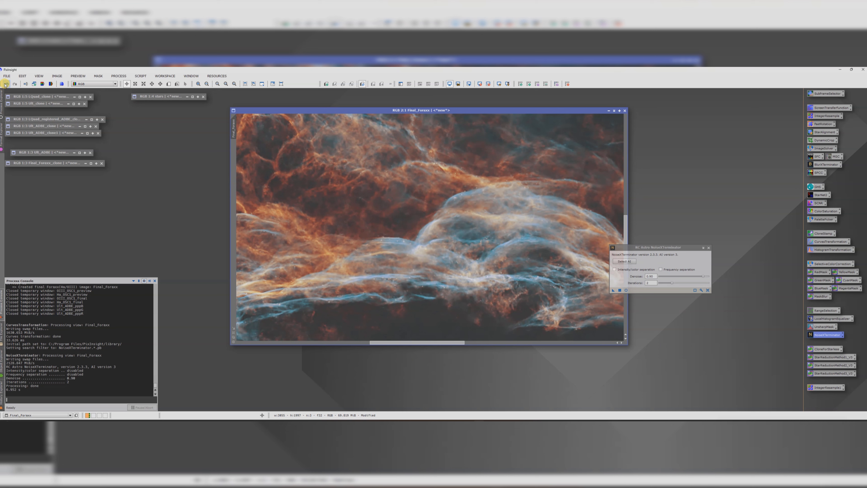
{"action": "left_click", "coordinate": [15, 84]}
{"action": "left_click", "coordinate": [7, 84]}
Set denoise to 0.75, apply NoiseXTerminator to Final_Foraxx and close the process
{"action": "left_click", "coordinate": [703, 277]}
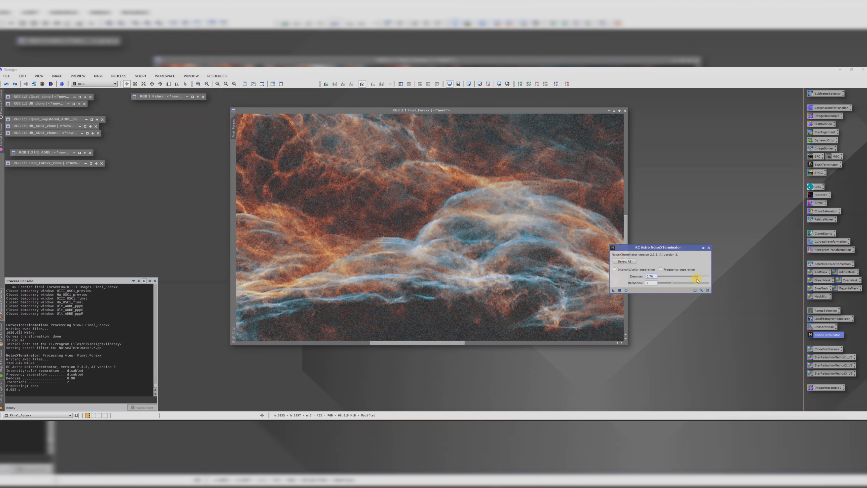
{"action": "left_click_drag", "start_coordinate": [621, 289], "coordinate": [441, 256]}
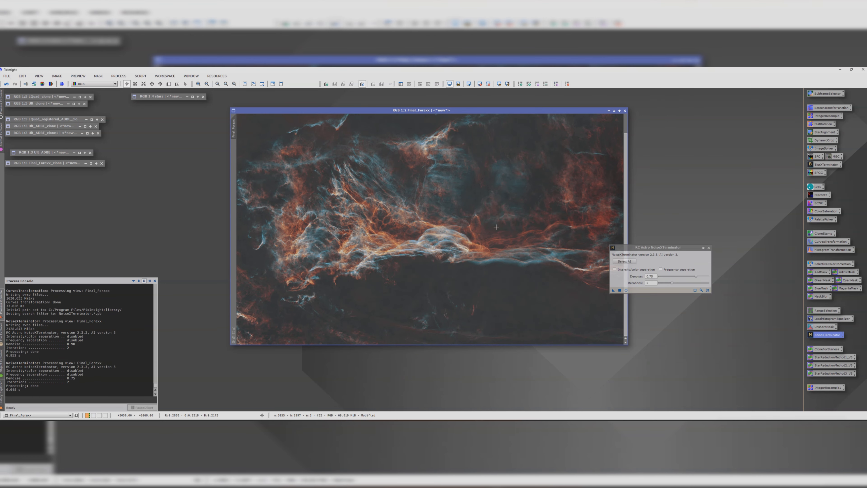
{"action": "left_click", "coordinate": [708, 248]}
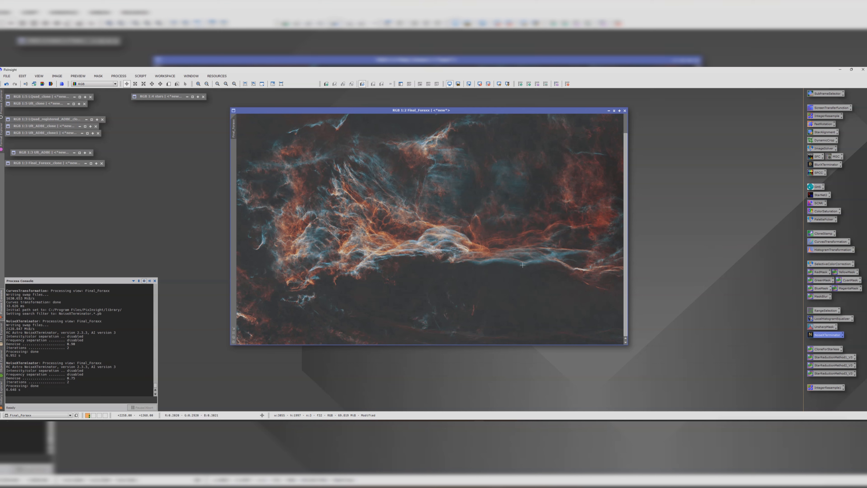
Create a background range mask from Final_Foraxx with RangeSelection, lowering the upper limit and setting smoothness to about 34, and close the preview
{"action": "scroll", "coordinate": [457, 251], "scroll_direction": "down", "scroll_amount": 1}
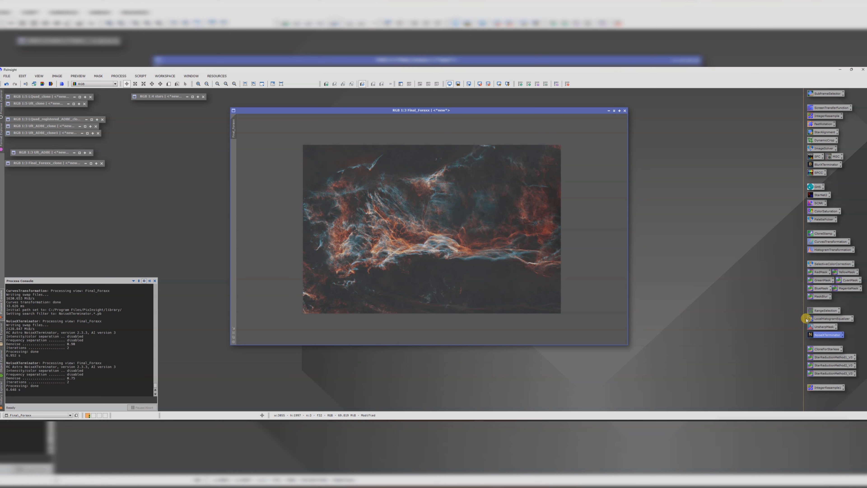
{"action": "double_click", "coordinate": [816, 310]}
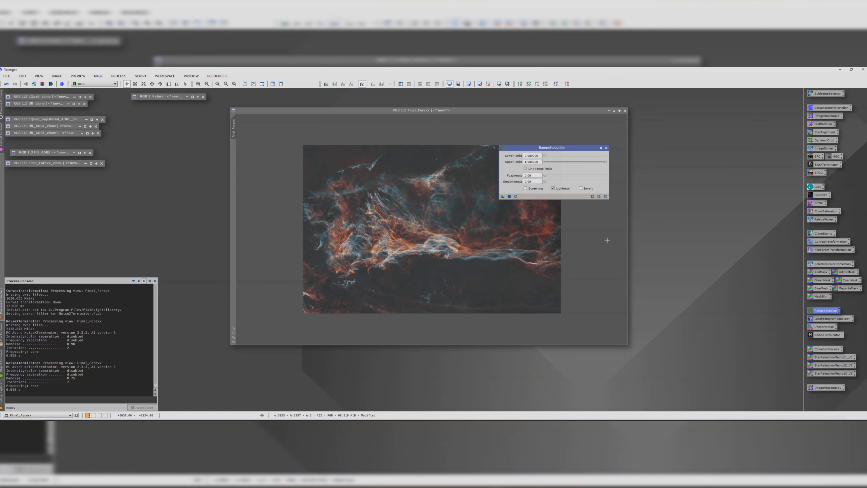
{"action": "left_click", "coordinate": [516, 197]}
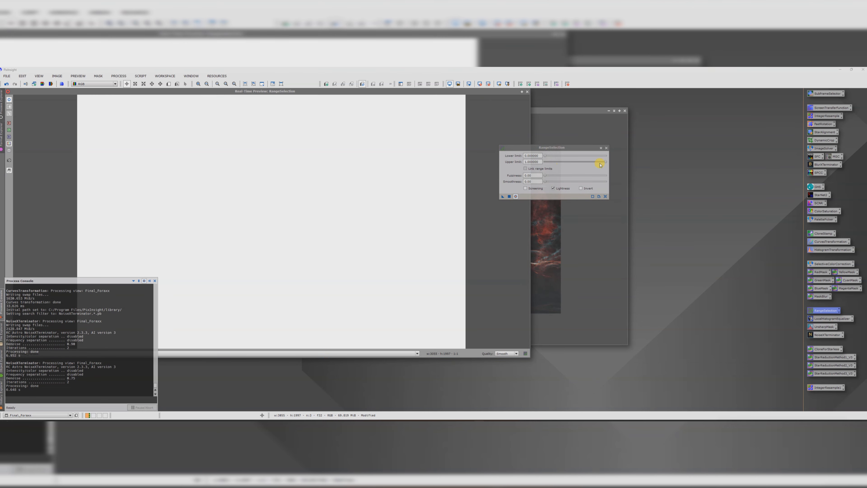
{"action": "left_click_drag", "start_coordinate": [606, 163], "coordinate": [558, 166]}
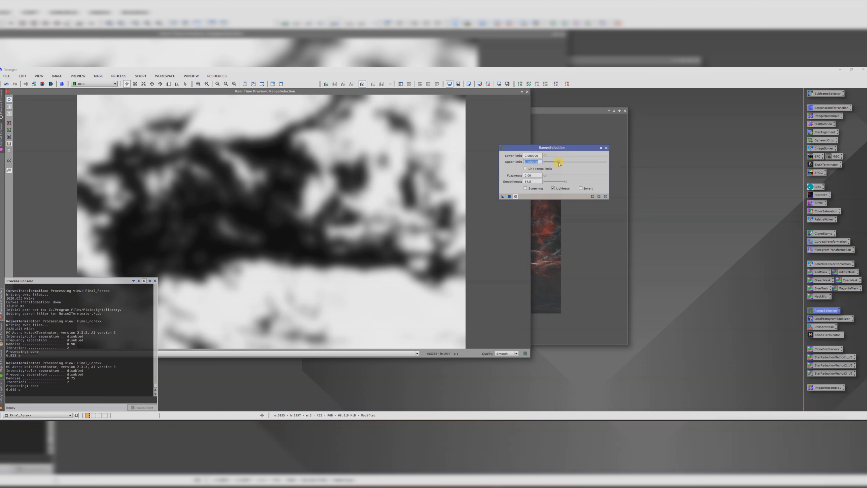
{"action": "left_click_drag", "start_coordinate": [565, 184], "coordinate": [566, 183]}
{"action": "left_click", "coordinate": [509, 197]}
{"action": "left_click", "coordinate": [605, 148]}
{"action": "left_click", "coordinate": [526, 93]}
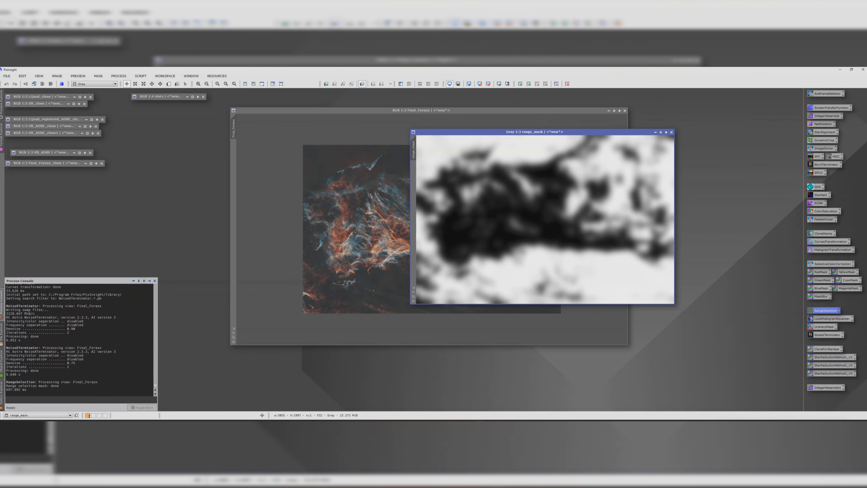
Arrange range_mask beside Final_Foraxx, apply it as the mask of Final_Foraxx and hide the red mask overlay
{"action": "left_click_drag", "start_coordinate": [495, 133], "coordinate": [106, 131]}
{"action": "left_click_drag", "start_coordinate": [298, 107], "coordinate": [405, 106]}
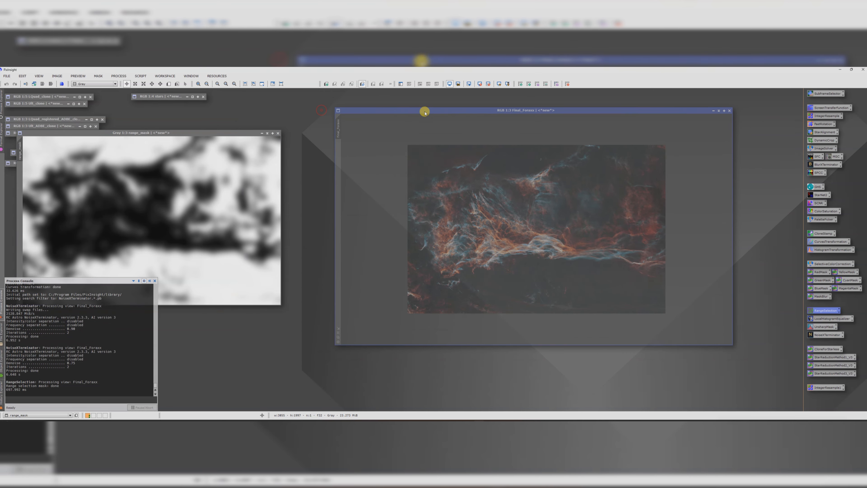
{"action": "left_click_drag", "start_coordinate": [242, 132], "coordinate": [265, 125]}
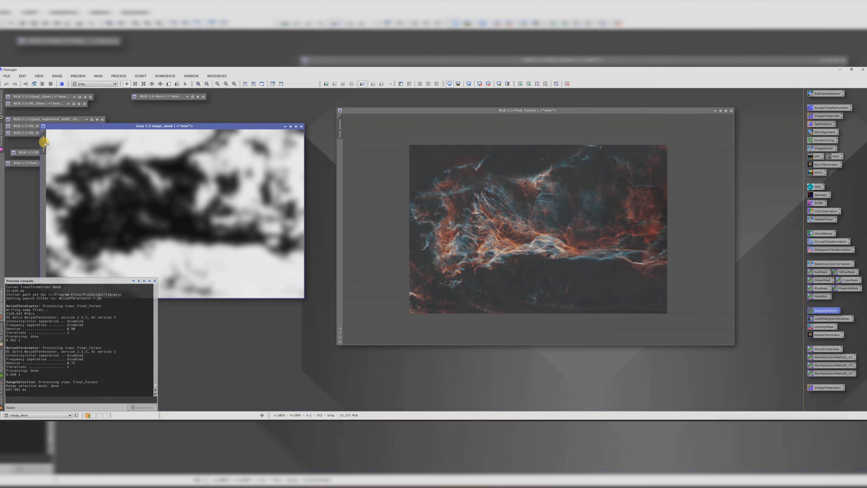
{"action": "left_click_drag", "start_coordinate": [45, 143], "coordinate": [342, 144]}
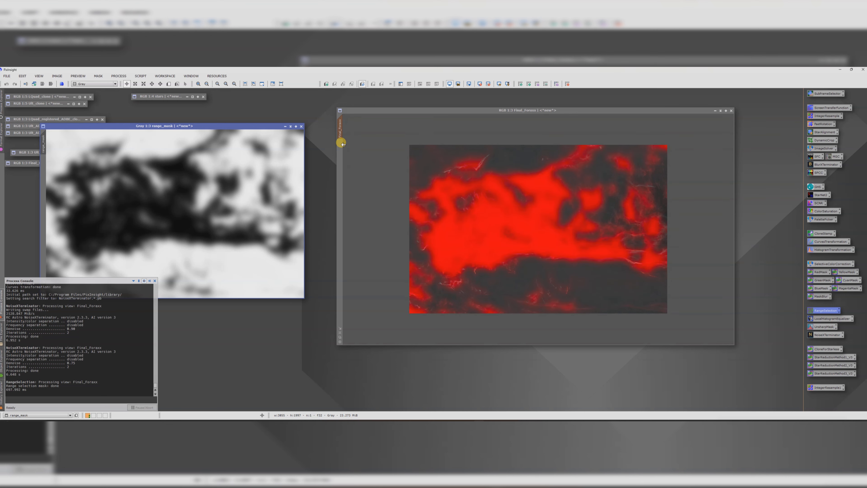
{"action": "mouse_move", "coordinate": [341, 127]}
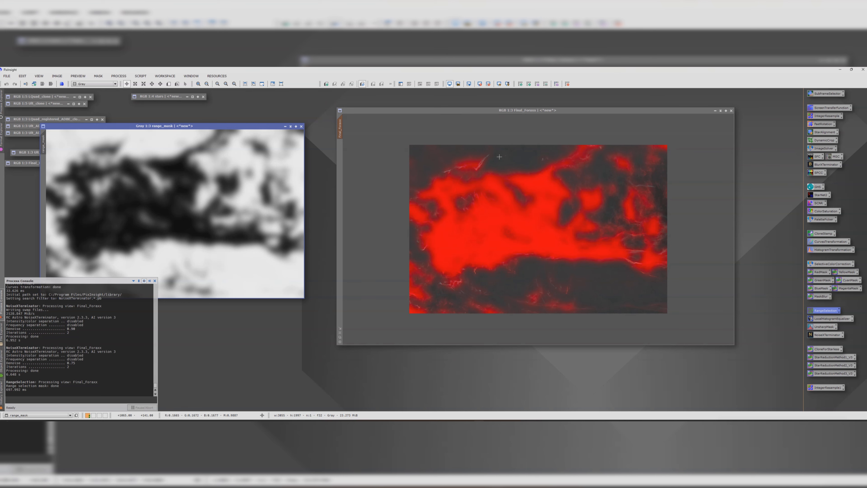
{"action": "left_click_drag", "start_coordinate": [510, 110], "coordinate": [417, 110]}
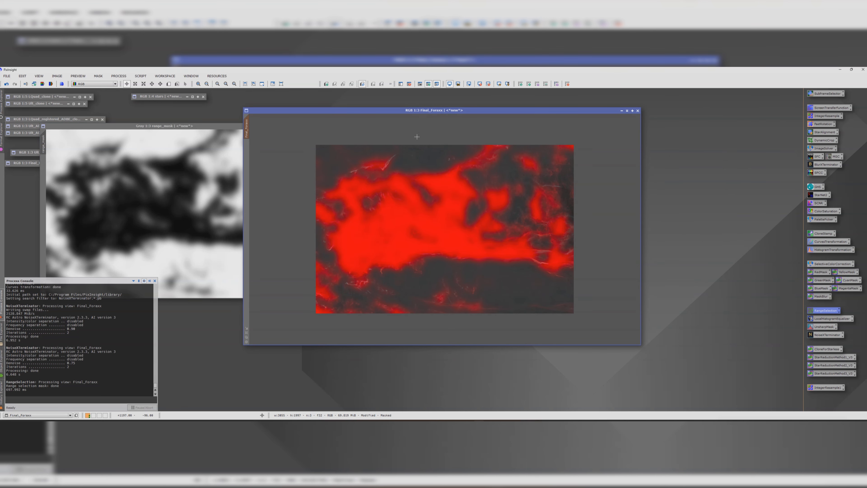
{"action": "left_click", "coordinate": [437, 85]}
{"action": "left_click", "coordinate": [437, 85]}
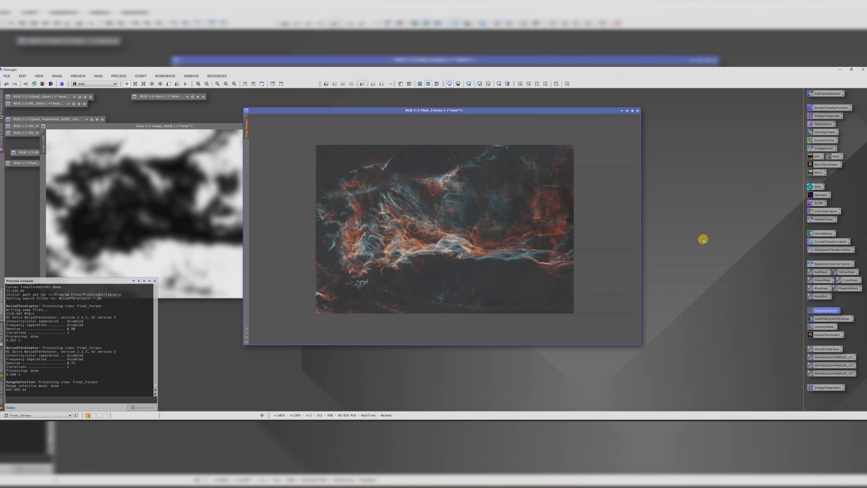
Lower the RGB/K curve for the masked Final_Foraxx in CurvesTransformation with real-time preview, placing a point at about 0.37/0.26
{"action": "double_click", "coordinate": [819, 243]}
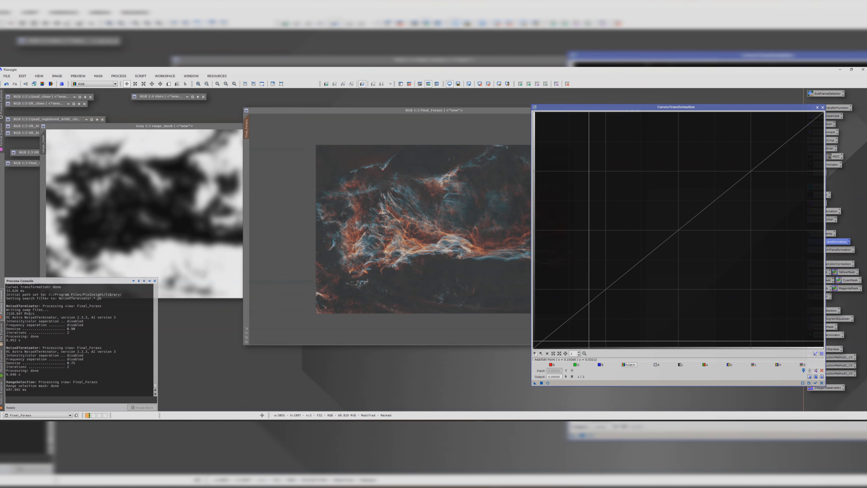
{"action": "left_click", "coordinate": [548, 382]}
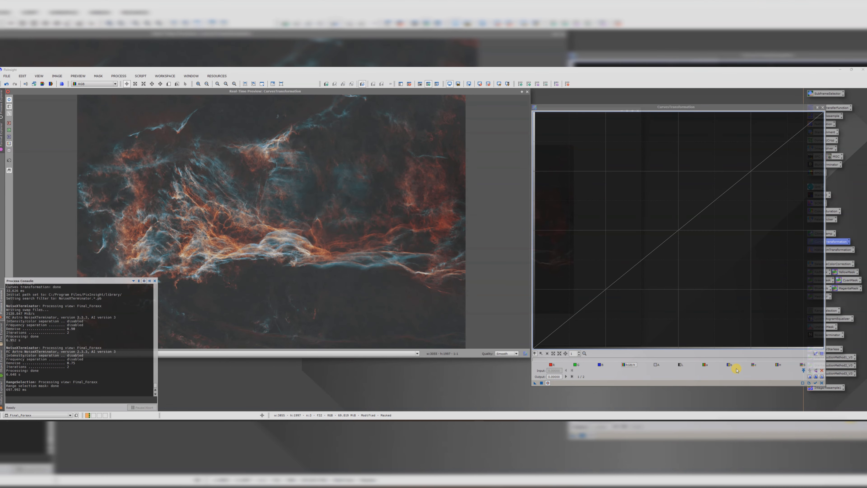
{"action": "mouse_move", "coordinate": [632, 267]}
{"action": "left_mouse_down"}
{"action": "mouse_move", "coordinate": [632, 254]}
{"action": "mouse_move", "coordinate": [642, 286]}
{"action": "left_mouse_up"}
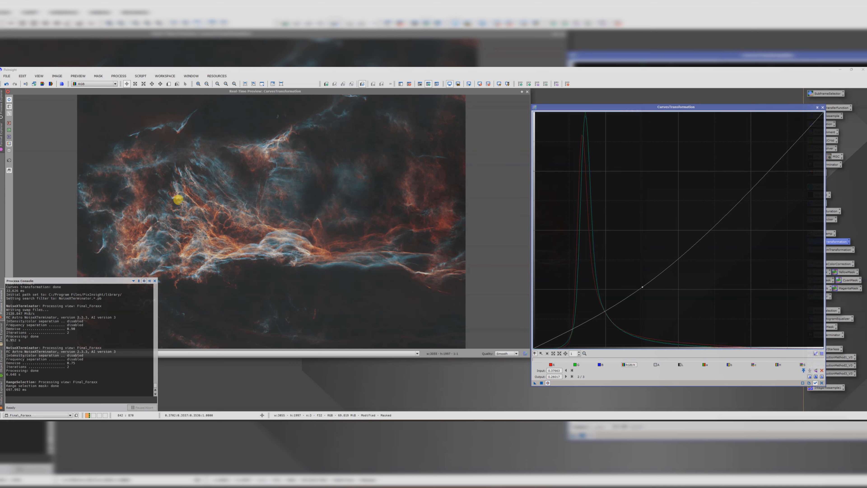
Compare the preview with and without the darkening curve, apply it to Final_Foraxx and close CurvesTransformation with its preview
{"action": "left_click", "coordinate": [8, 99]}
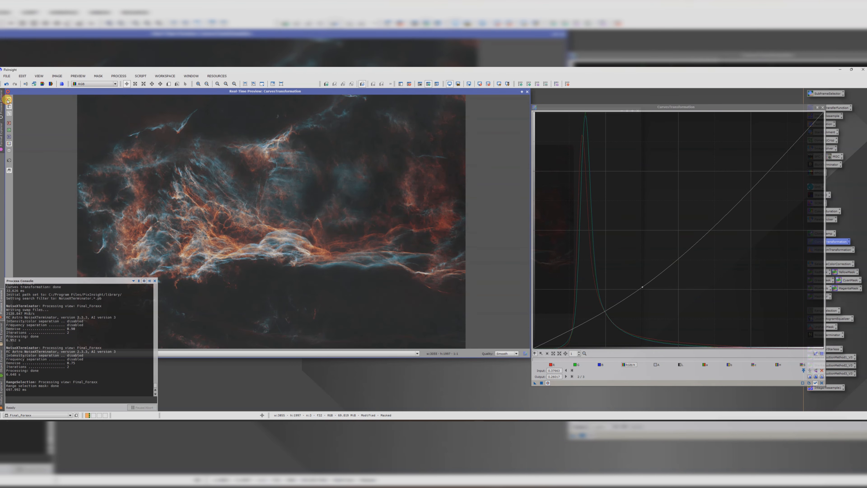
{"action": "left_click", "coordinate": [8, 101]}
{"action": "left_click", "coordinate": [8, 101]}
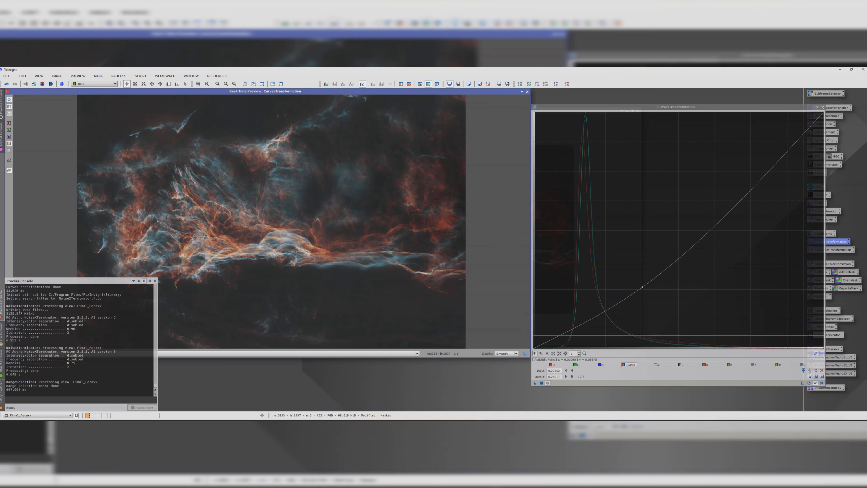
{"action": "left_click", "coordinate": [540, 382]}
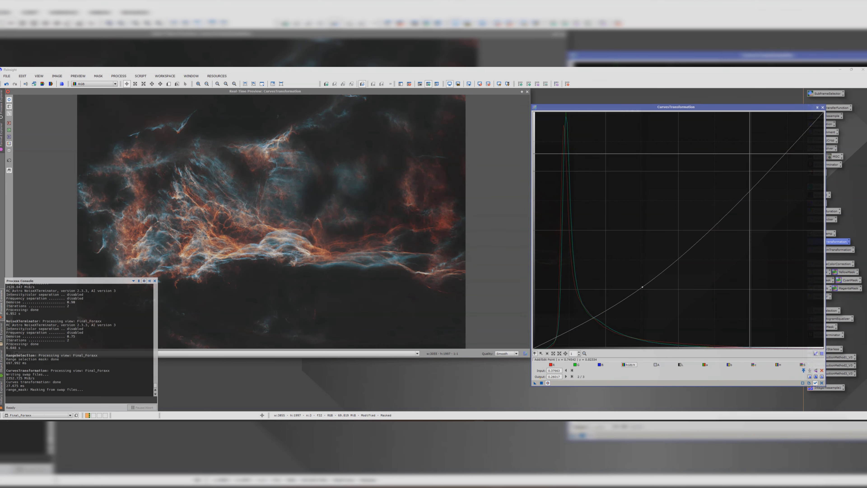
{"action": "left_click", "coordinate": [820, 108]}
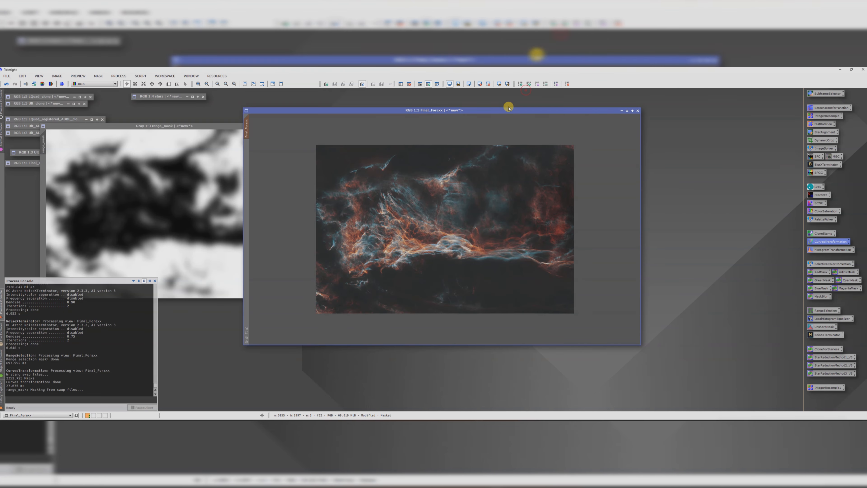
Invert the mask on Final_Foraxx and raise the RGB/K curve in CurvesTransformation with real-time preview, point about 0.40/0.48
{"action": "left_click_drag", "start_coordinate": [507, 110], "coordinate": [512, 111]}
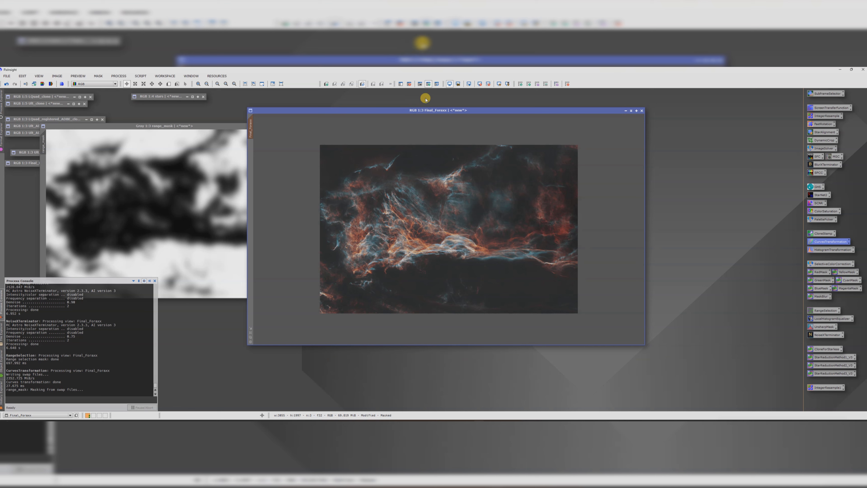
{"action": "left_click", "coordinate": [420, 84]}
{"action": "double_click", "coordinate": [823, 242]}
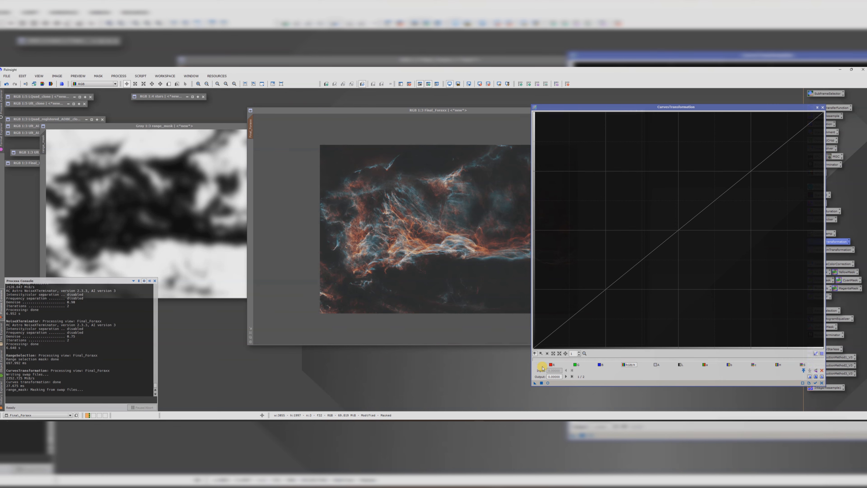
{"action": "left_click", "coordinate": [548, 382]}
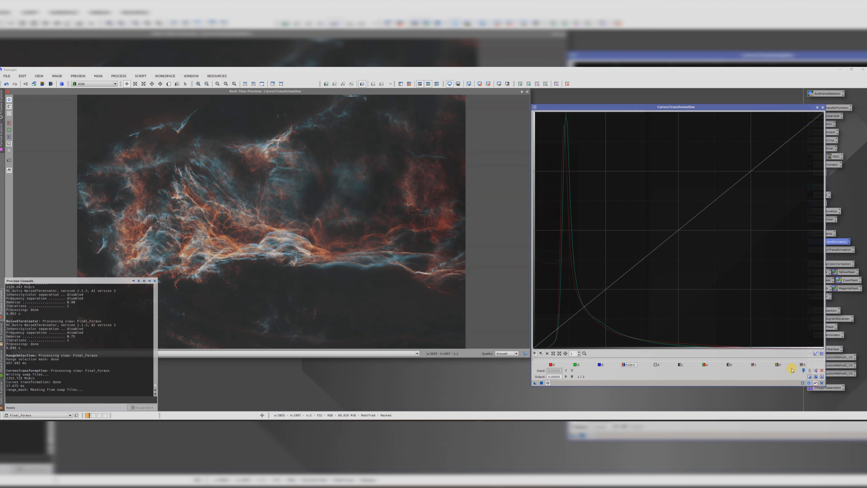
{"action": "left_click", "coordinate": [661, 245]}
{"action": "left_click_drag", "start_coordinate": [661, 245], "coordinate": [651, 235]}
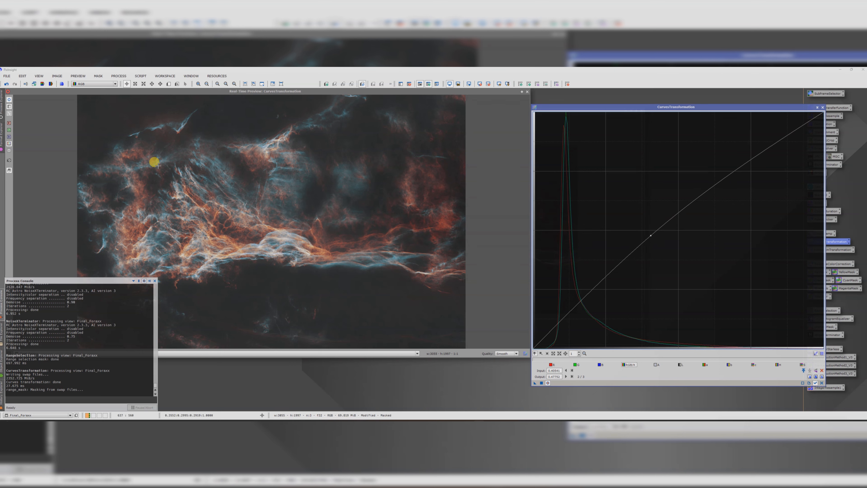
Compare the preview with and without the brightening curve, apply it to Final_Foraxx, and close CurvesTransformation and the preview
{"action": "left_click", "coordinate": [9, 99]}
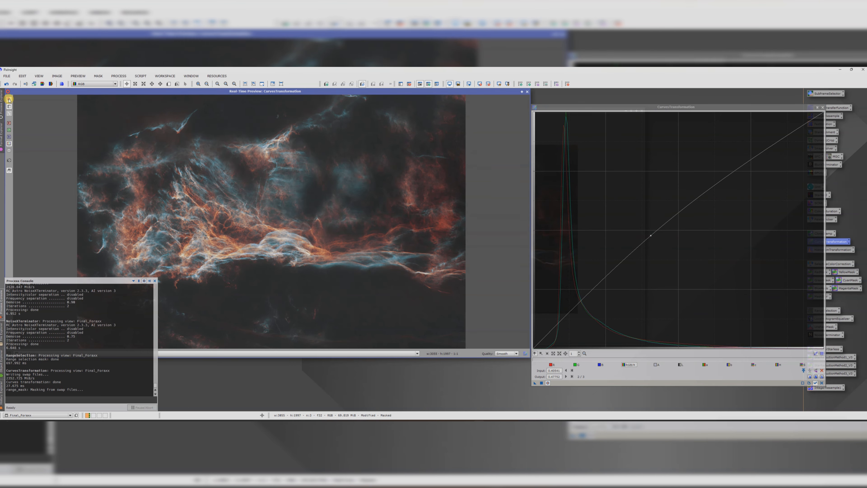
{"action": "left_click", "coordinate": [374, 209]}
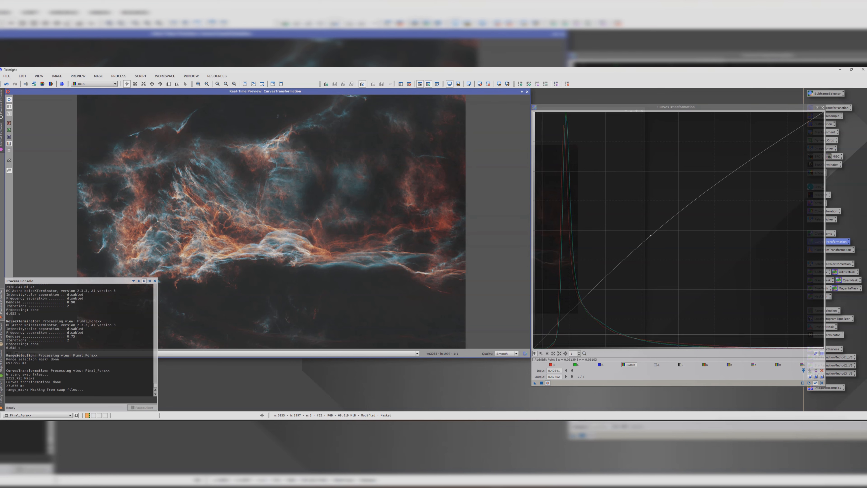
{"action": "left_click", "coordinate": [541, 383]}
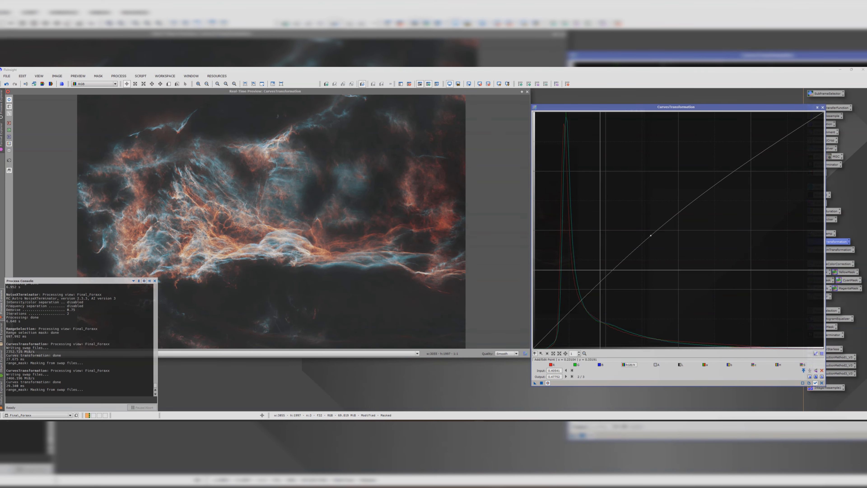
{"action": "left_click", "coordinate": [822, 107]}
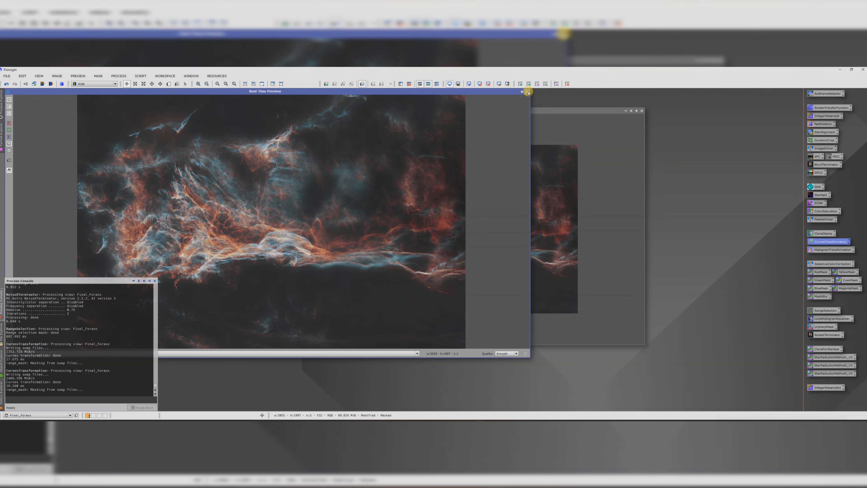
{"action": "left_click", "coordinate": [527, 92]}
Move the range_mask and Final_Foraxx windows apart so they no longer overlap
{"action": "left_click", "coordinate": [230, 127]}
{"action": "left_click_drag", "start_coordinate": [231, 127], "coordinate": [175, 130]}
{"action": "left_click_drag", "start_coordinate": [338, 110], "coordinate": [381, 97]}
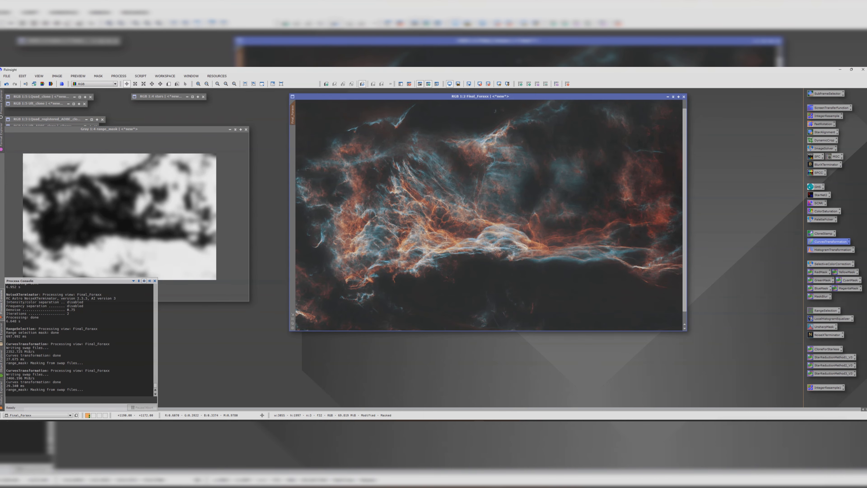
Open UnsharpMask with a real-time preview of Final_Foraxx, hide the process console, and set the sharpening Amount to 0.30
{"action": "scroll", "coordinate": [446, 238], "scroll_direction": "down", "scroll_amount": 1}
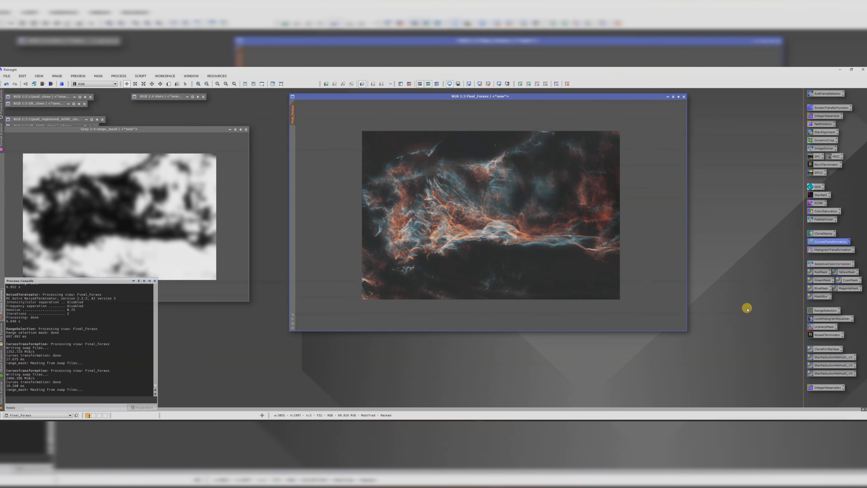
{"action": "double_click", "coordinate": [821, 327]}
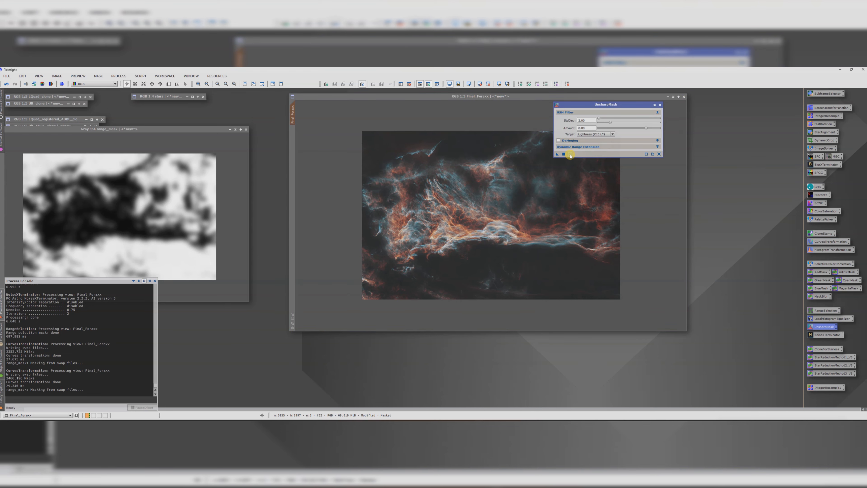
{"action": "left_click", "coordinate": [570, 155]}
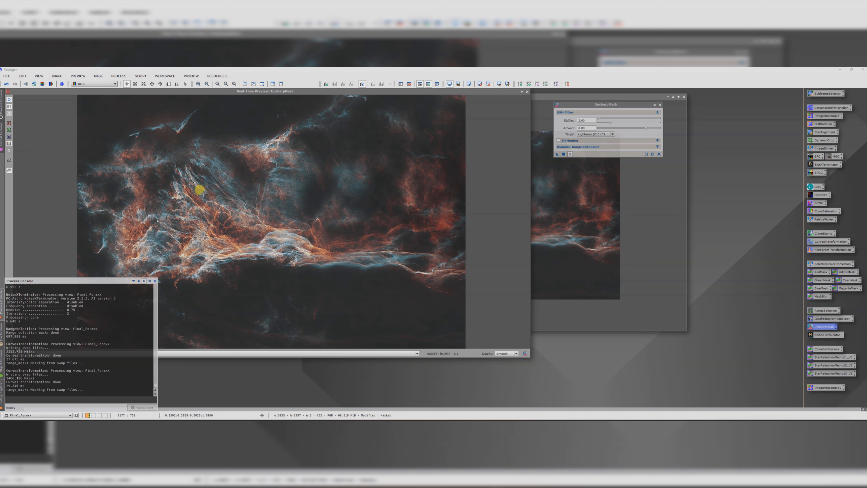
{"action": "left_click", "coordinate": [150, 280]}
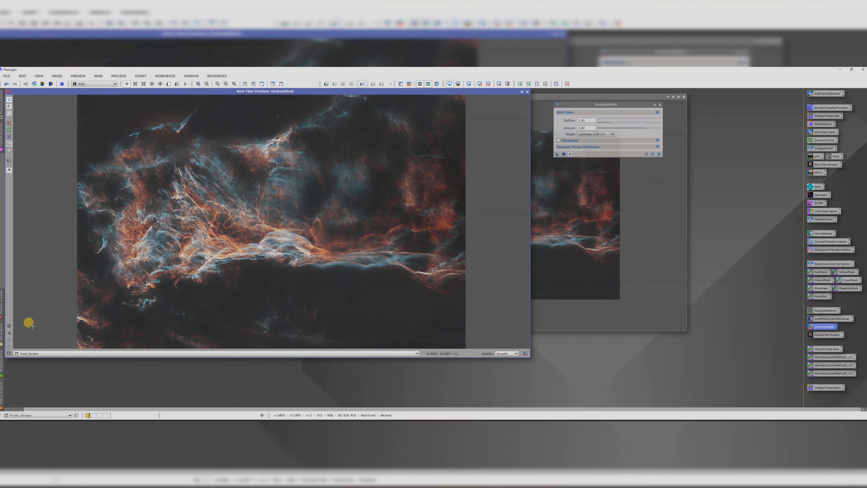
{"action": "left_click_drag", "start_coordinate": [197, 189], "coordinate": [259, 247]}
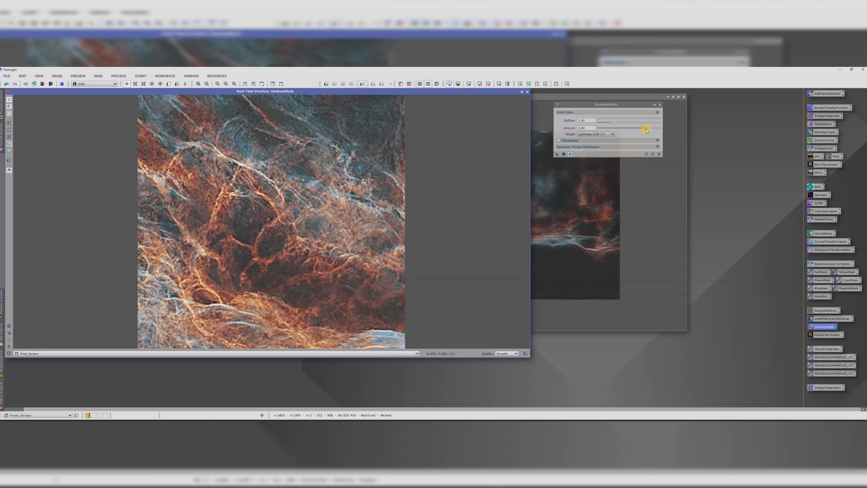
{"action": "left_click_drag", "start_coordinate": [646, 130], "coordinate": [598, 130]}
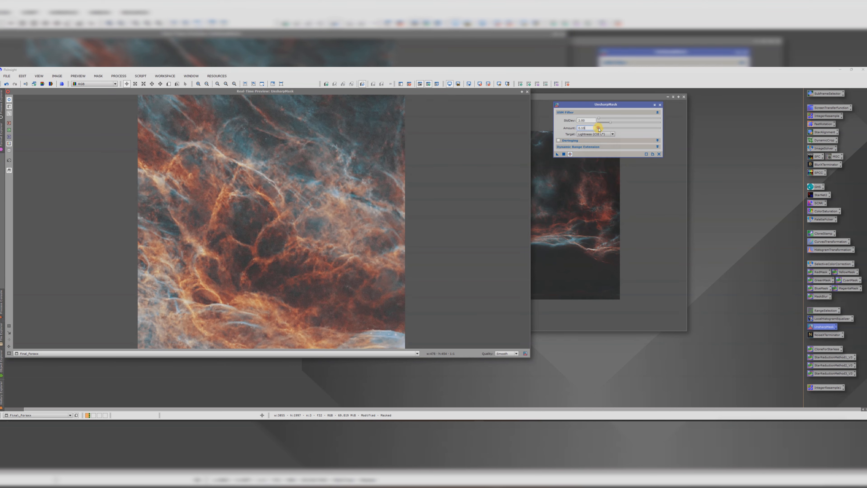
{"action": "mouse_move", "coordinate": [598, 129]}
{"action": "left_mouse_down"}
{"action": "mouse_move", "coordinate": [627, 129]}
{"action": "mouse_move", "coordinate": [611, 129]}
{"action": "left_mouse_up"}
Compare the preview with and without UnsharpMask, apply the sharpening to Final_Foraxx, and close the process and its preview
{"action": "left_click", "coordinate": [9, 100]}
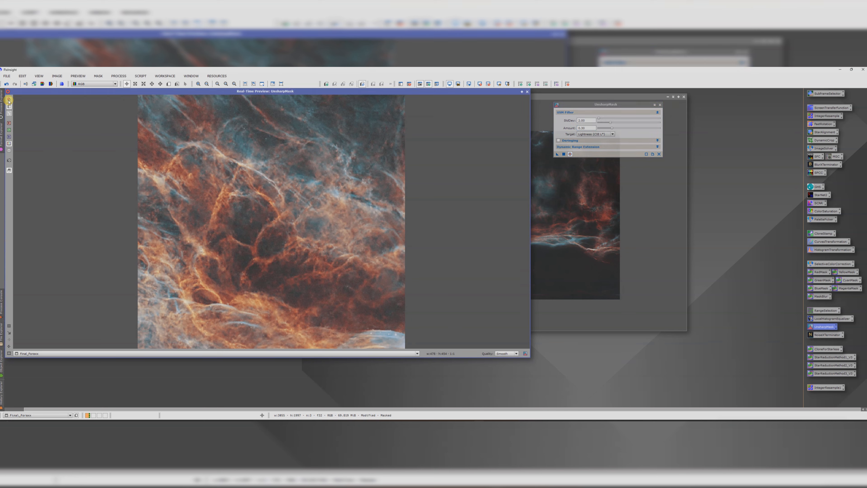
{"action": "left_click", "coordinate": [8, 100]}
{"action": "left_click", "coordinate": [8, 100]}
{"action": "left_click", "coordinate": [563, 154]}
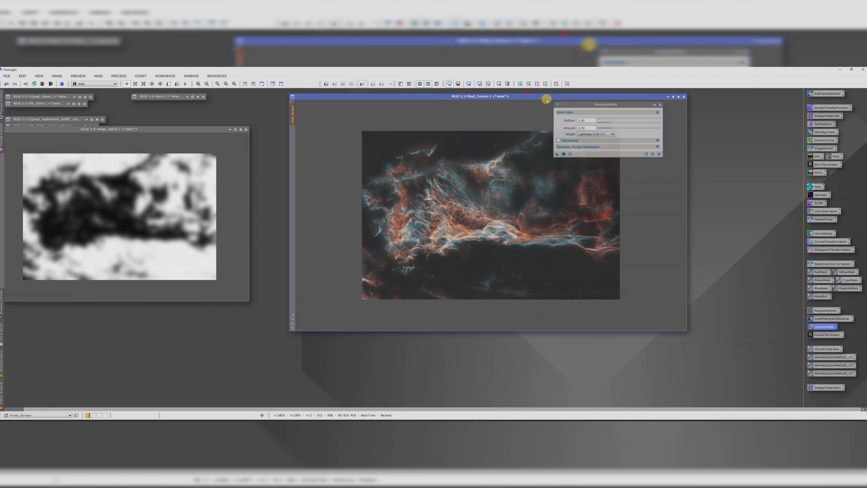
{"action": "scroll", "coordinate": [536, 267], "scroll_direction": "up", "scroll_amount": 3}
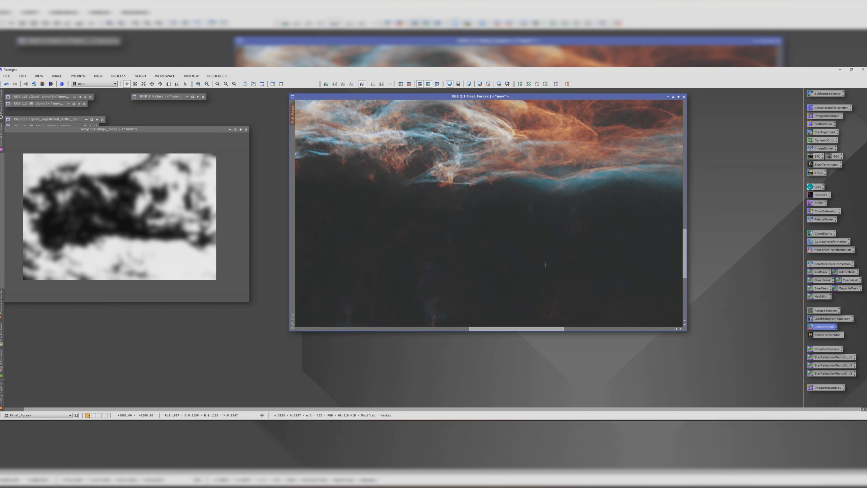
{"action": "scroll", "coordinate": [620, 265], "scroll_direction": "down", "scroll_amount": 2}
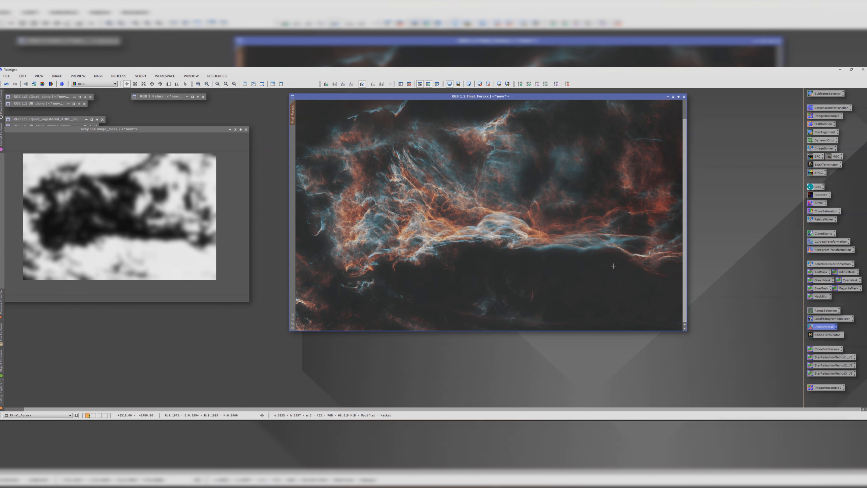
{"action": "scroll", "coordinate": [586, 296], "scroll_direction": "down", "scroll_amount": 1}
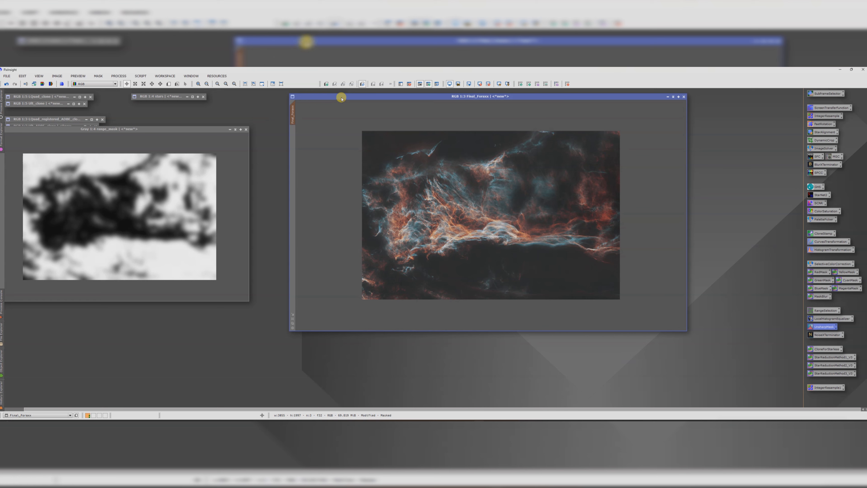
Remove the mask from Final_Foraxx and store the iconized range_mask beneath the stars image
{"action": "left_click", "coordinate": [409, 83]}
{"action": "left_click", "coordinate": [230, 129]}
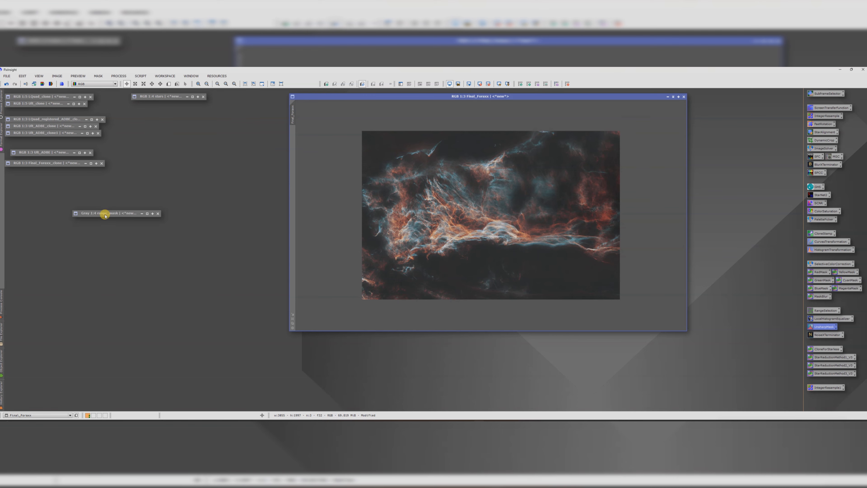
{"action": "left_click_drag", "start_coordinate": [104, 213], "coordinate": [160, 110]}
Duplicate the sharpened Final_Foraxx and park the iconized copy below the other stored images
{"action": "left_click_drag", "start_coordinate": [289, 99], "coordinate": [267, 188]}
{"action": "left_click", "coordinate": [420, 160]}
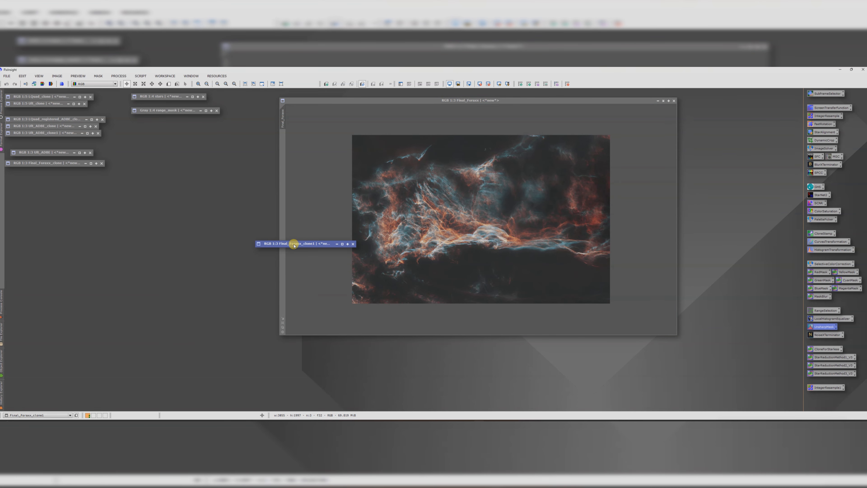
{"action": "left_click_drag", "start_coordinate": [290, 242], "coordinate": [44, 172]}
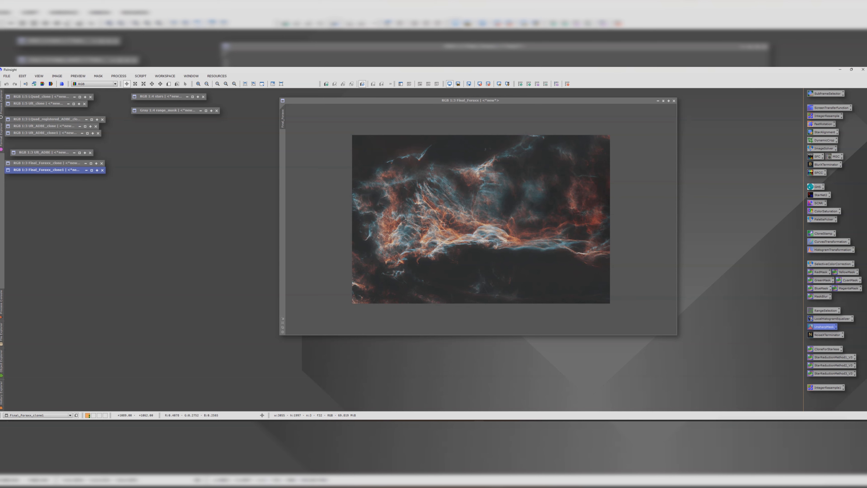
{"action": "left_click_drag", "start_coordinate": [369, 100], "coordinate": [346, 102]}
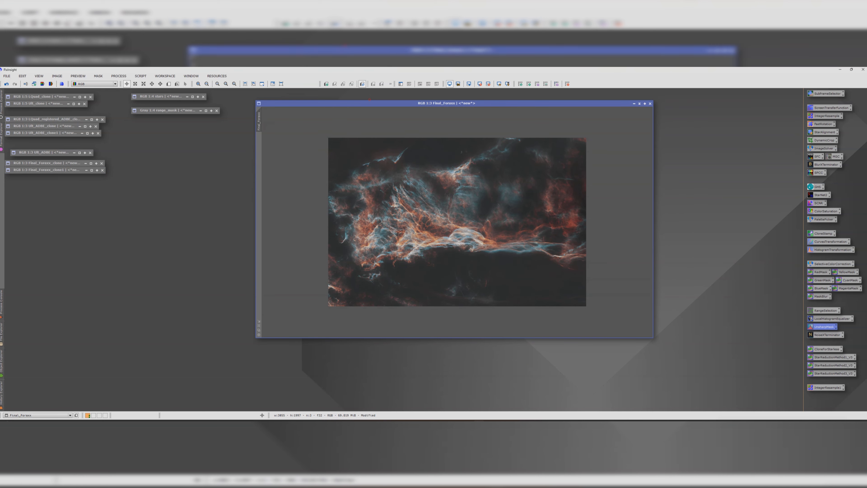
Run the SelectiveColorCorrection script on Final_Foraxx and enlarge and reposition its window for a bigger preview
{"action": "left_click", "coordinate": [140, 76]}
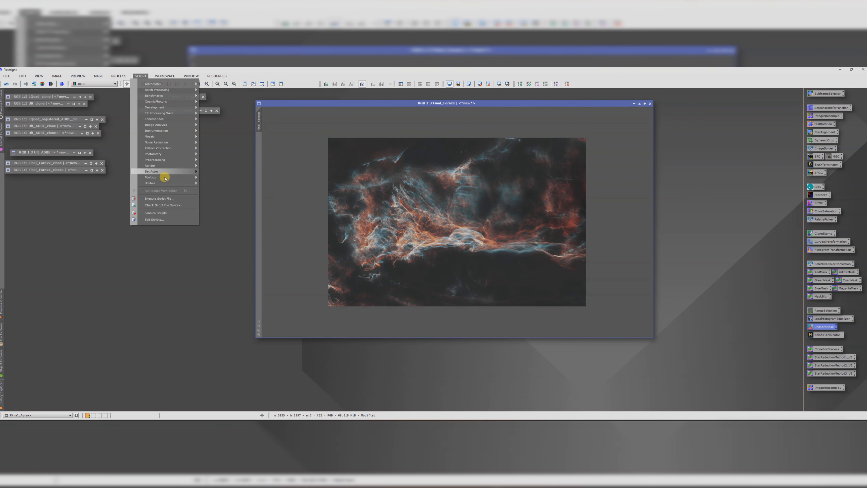
{"action": "mouse_move", "coordinate": [161, 183]}
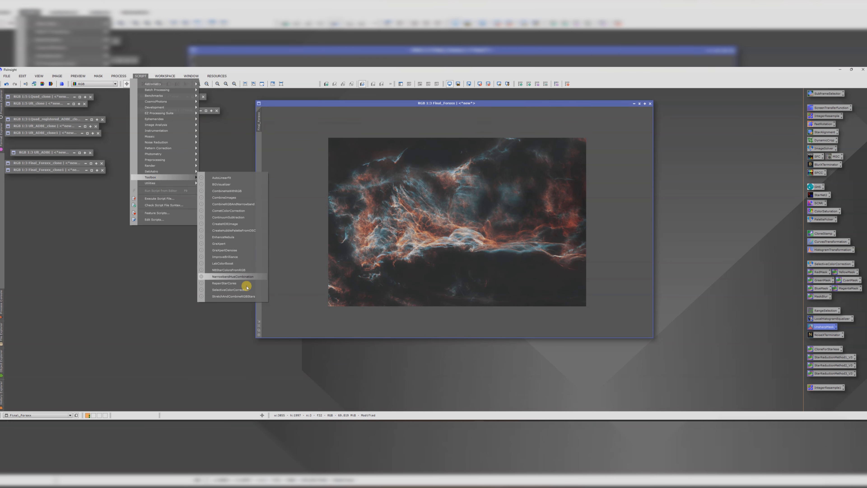
{"action": "left_click", "coordinate": [230, 289]}
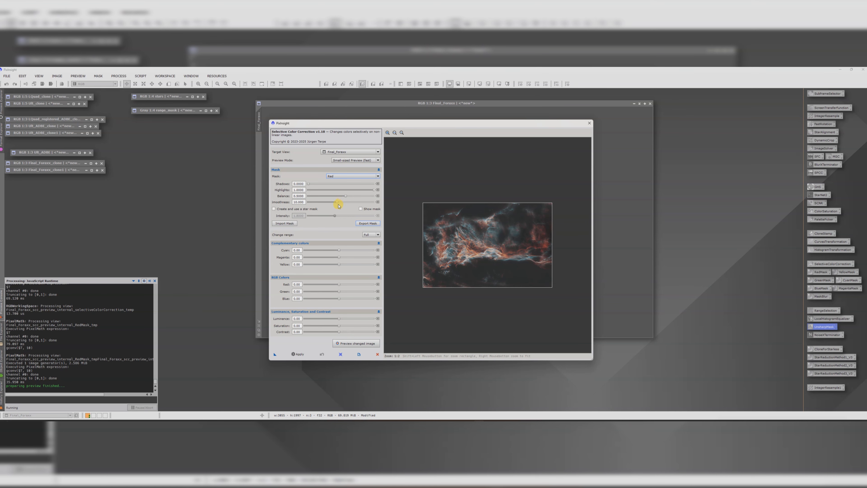
{"action": "left_click_drag", "start_coordinate": [596, 360], "coordinate": [687, 403]}
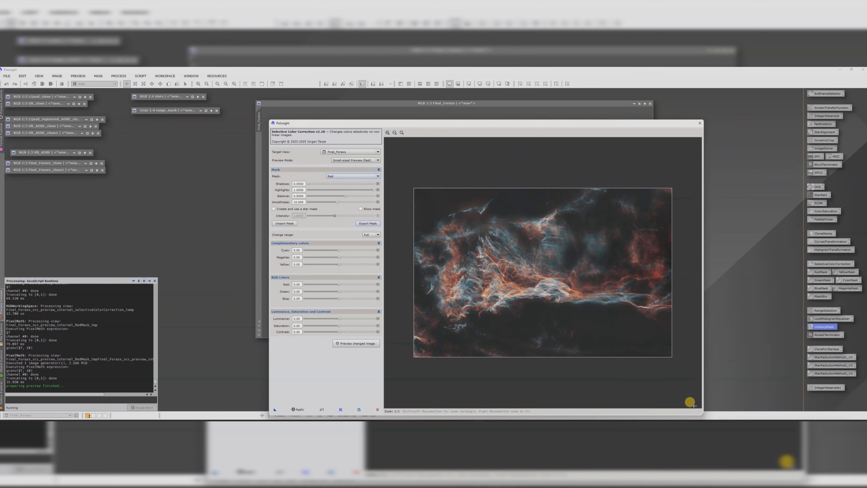
{"action": "left_click_drag", "start_coordinate": [463, 125], "coordinate": [422, 100]}
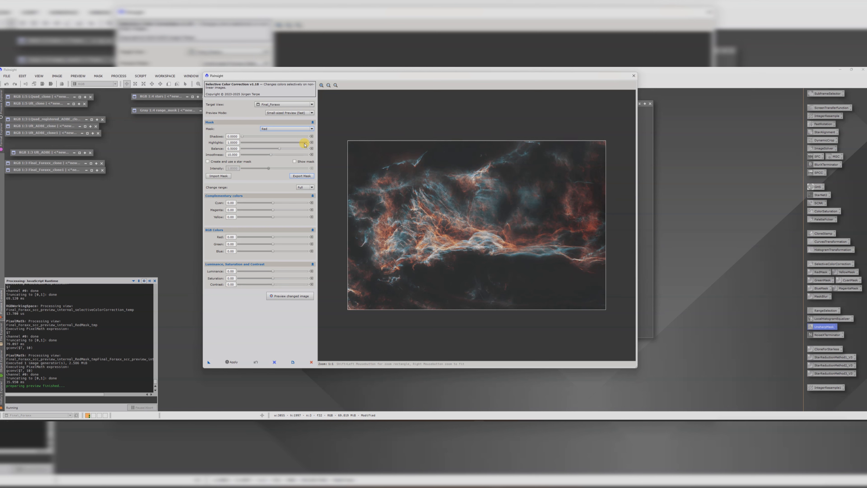
Try shifting the reds with Cyan about 62, Magenta about -60, Green about 72 and reduced Saturation, and reset the trial adjustments
{"action": "left_click", "coordinate": [264, 129]}
{"action": "left_click", "coordinate": [210, 130]}
{"action": "left_click_drag", "start_coordinate": [273, 204], "coordinate": [252, 211]}
{"action": "left_click", "coordinate": [288, 296]}
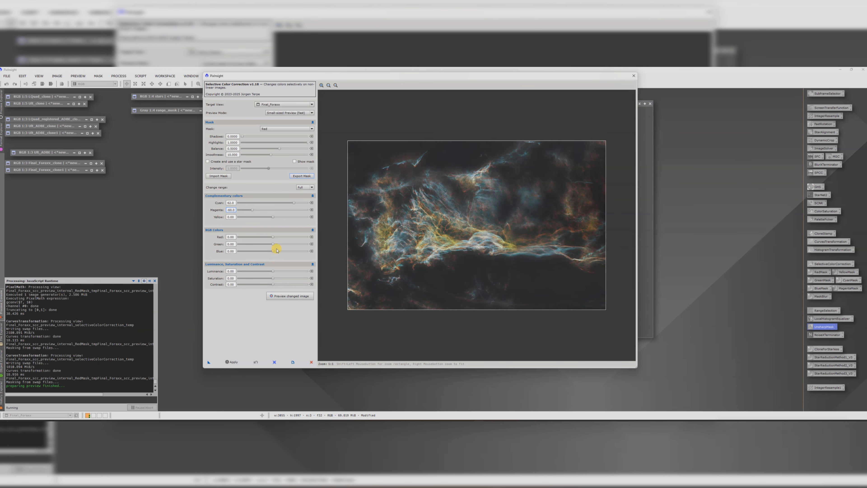
{"action": "left_click_drag", "start_coordinate": [273, 244], "coordinate": [297, 244]}
{"action": "left_click_drag", "start_coordinate": [272, 278], "coordinate": [250, 280]}
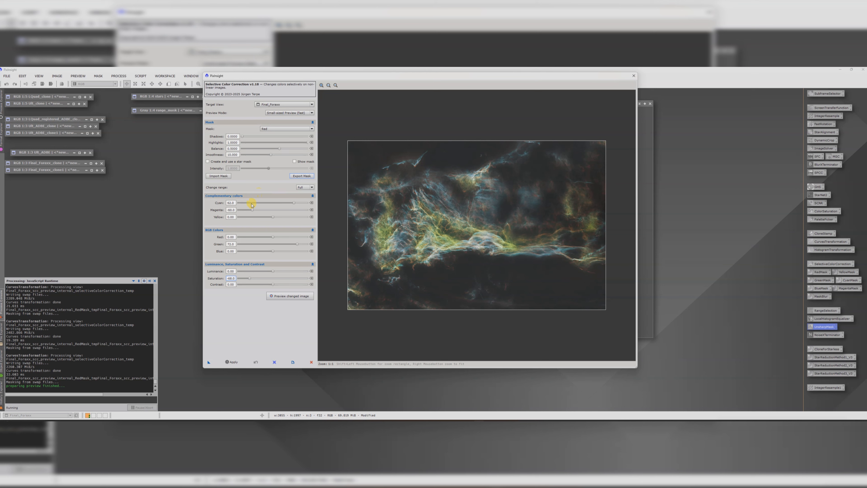
{"action": "left_click", "coordinate": [312, 209]}
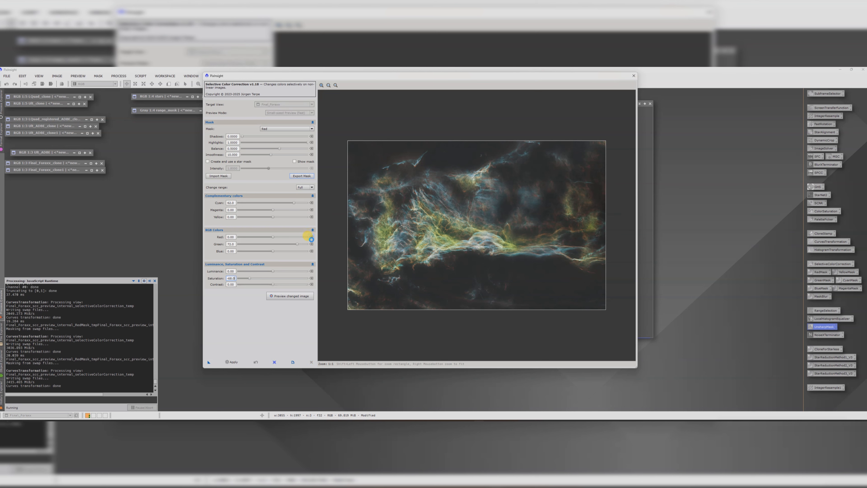
{"action": "left_click", "coordinate": [312, 244]}
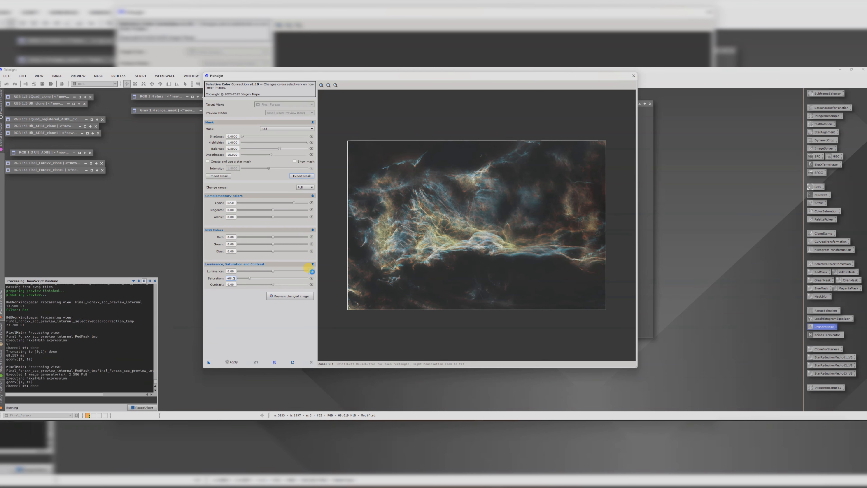
{"action": "left_click", "coordinate": [311, 278]}
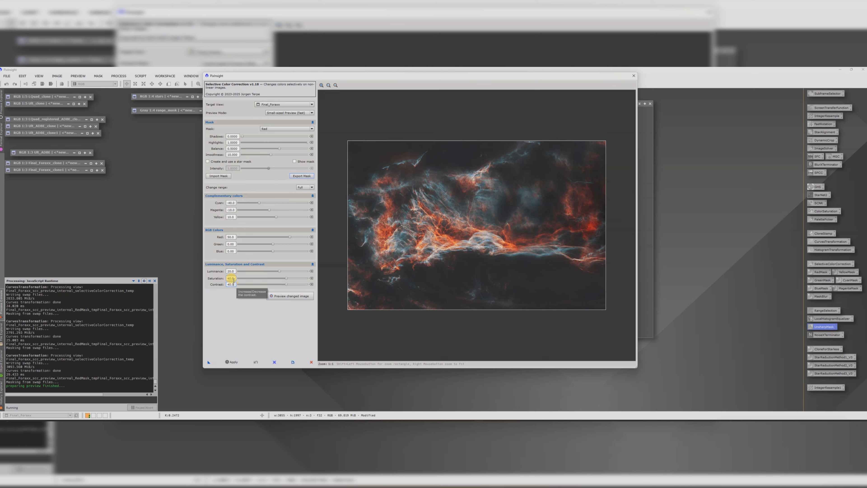
Apply the Red mask correction with Cyan -40, Magenta -10, Yellow 10, Red 50, Luminance 20, Saturation 40 and Contrast 40 after comparing previews
{"action": "left_click", "coordinate": [285, 295]}
{"action": "left_click", "coordinate": [286, 296]}
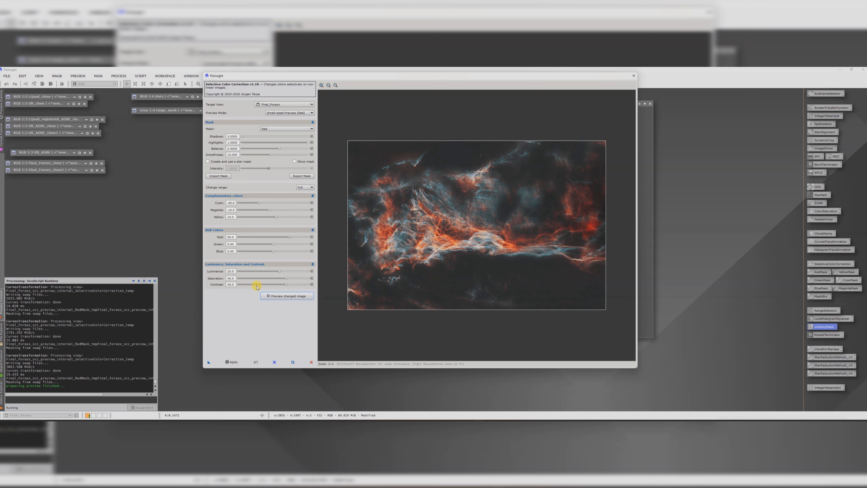
{"action": "left_click", "coordinate": [232, 362]}
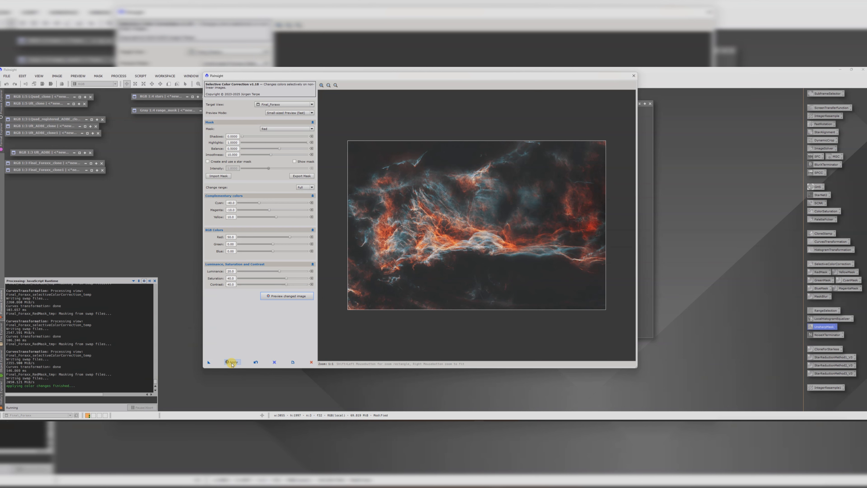
Adjust the Cyan mask with Cyan 50, Magenta 60, slight Yellow, Red -30, Blue 30, Luminance 30, Saturation 40, Contrast 30, and compare previews
{"action": "left_click", "coordinate": [264, 129]}
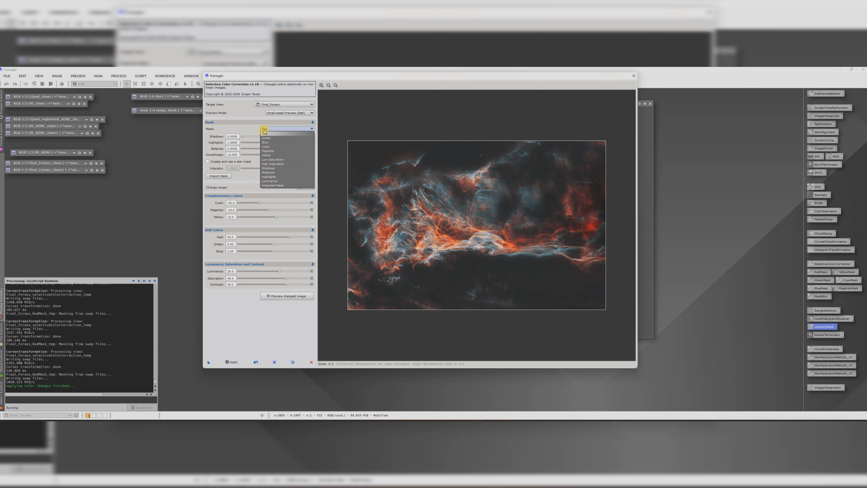
{"action": "left_click", "coordinate": [266, 147]}
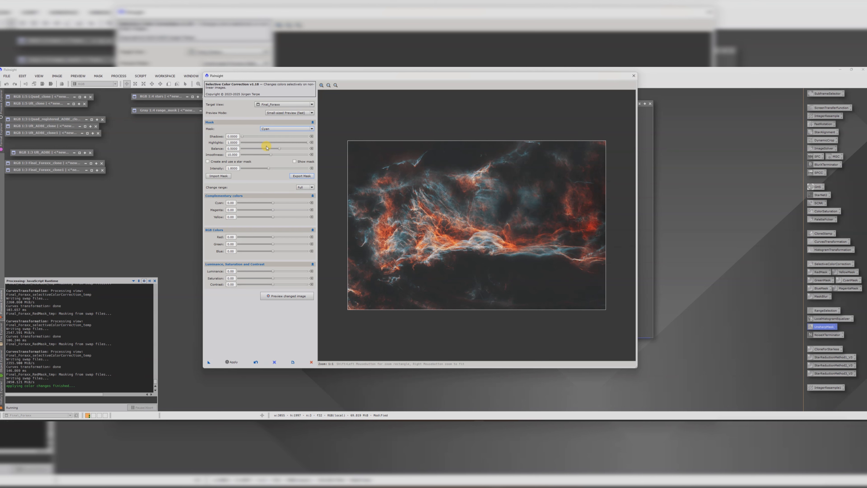
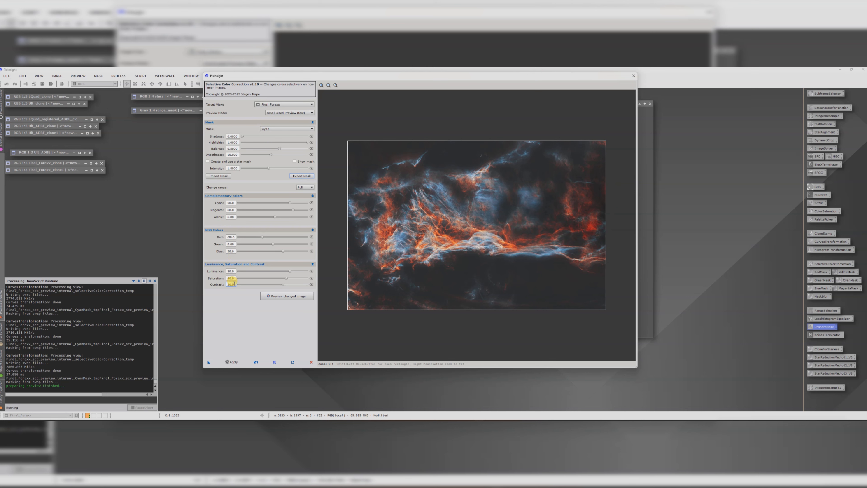
{"action": "left_click", "coordinate": [304, 297]}
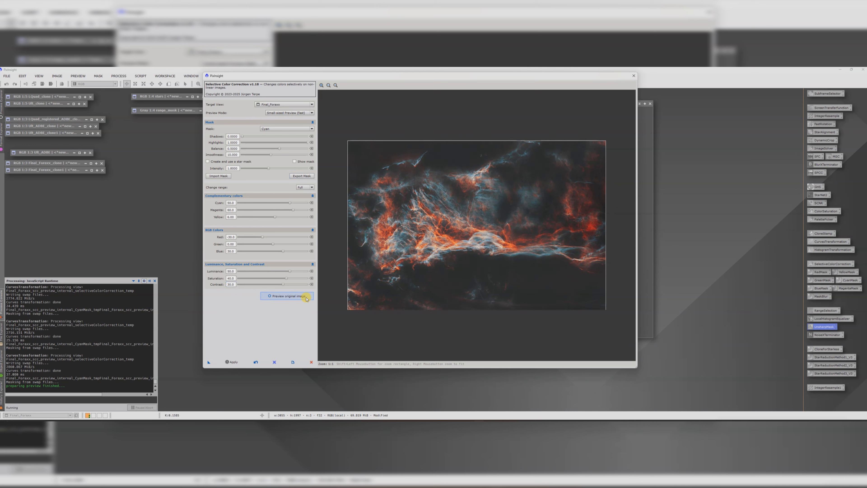
{"action": "left_click", "coordinate": [307, 298]}
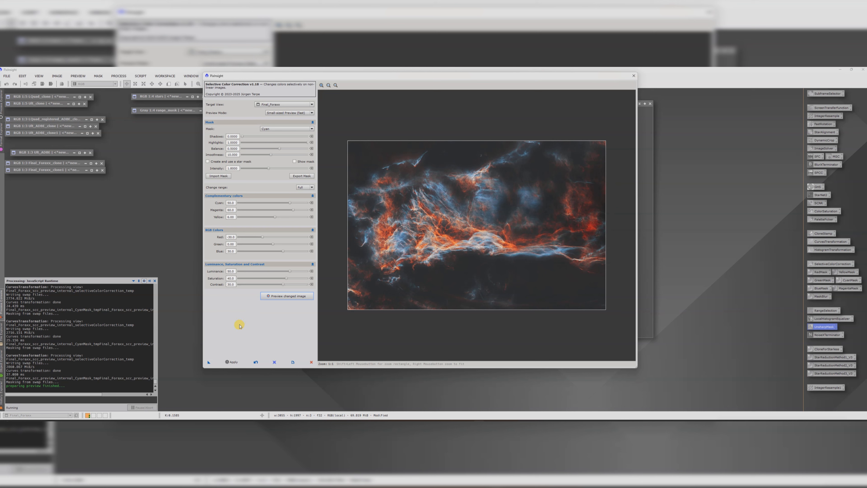
Apply the Cyan mask correction to Final_Foraxx and close the Selective Color Correction script
{"action": "left_click", "coordinate": [232, 362]}
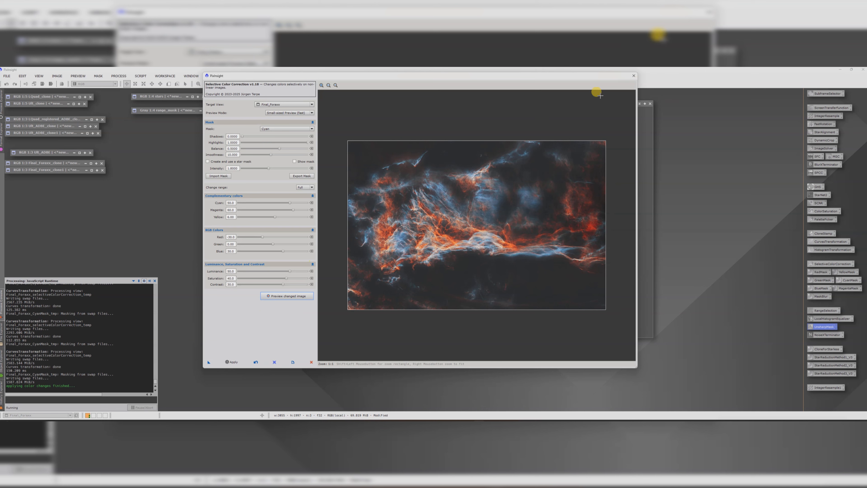
{"action": "left_click", "coordinate": [633, 76]}
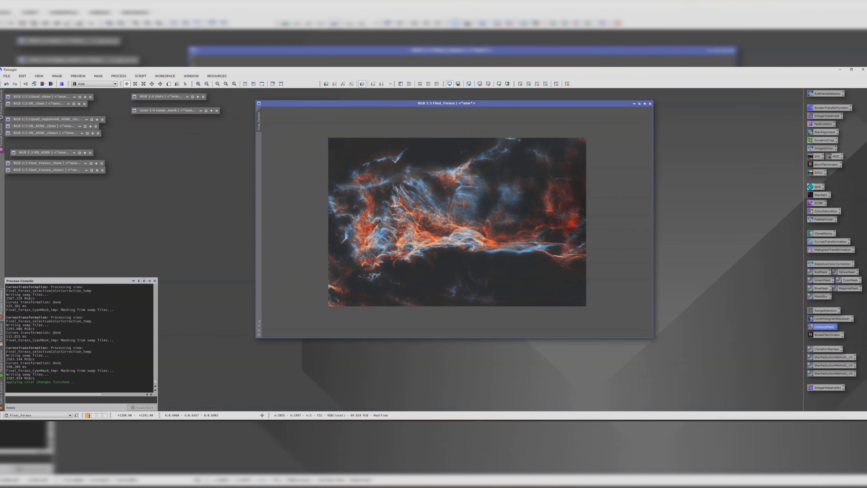
{"action": "scroll", "coordinate": [428, 226], "scroll_direction": "up", "scroll_amount": 2}
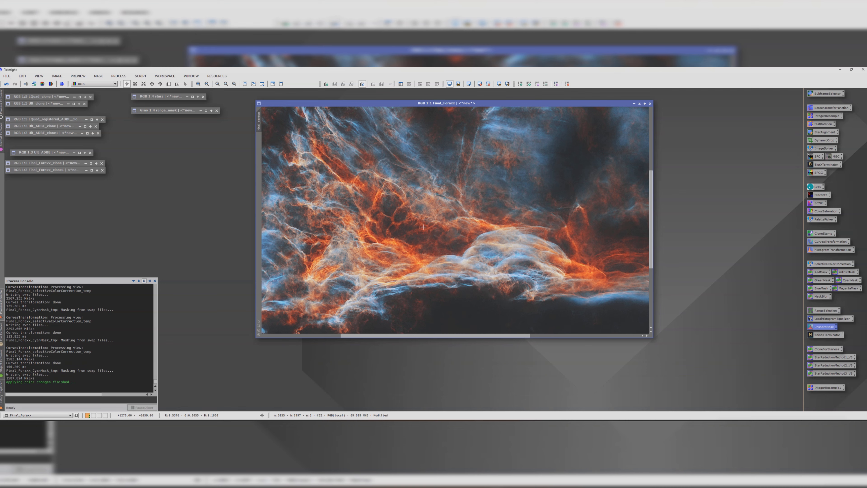
Recombine the starless Final_Foraxx with the stars view as a new image using the Screen Stars script in Star replacement mode
{"action": "scroll", "coordinate": [423, 226], "scroll_direction": "down", "scroll_amount": 2}
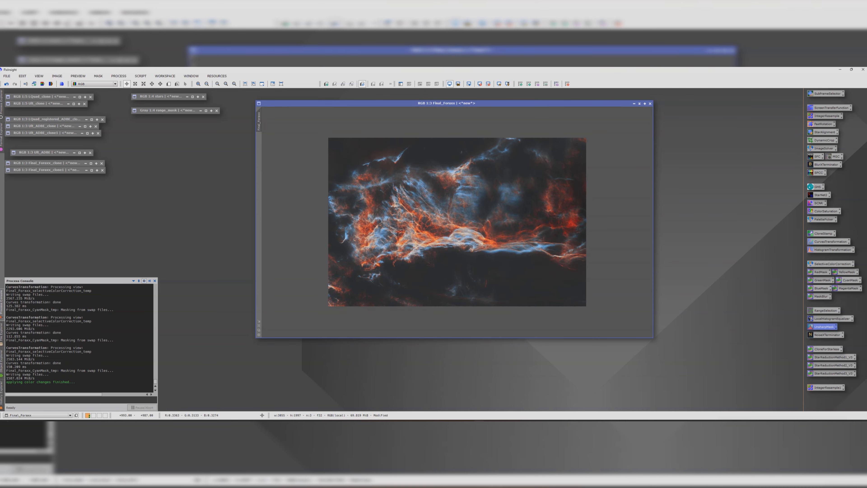
{"action": "scroll", "coordinate": [416, 219], "scroll_direction": "up", "scroll_amount": 2}
{"action": "scroll", "coordinate": [429, 219], "scroll_direction": "down", "scroll_amount": 1}
{"action": "left_click", "coordinate": [140, 76]}
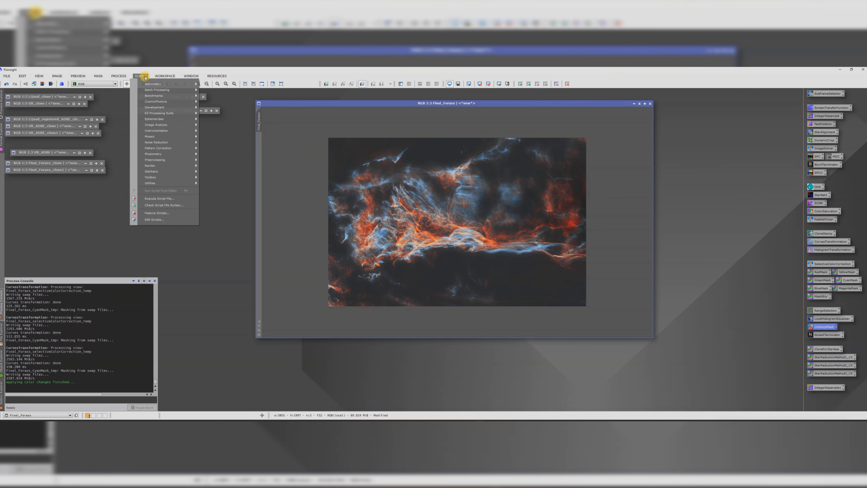
{"action": "mouse_move", "coordinate": [168, 170]}
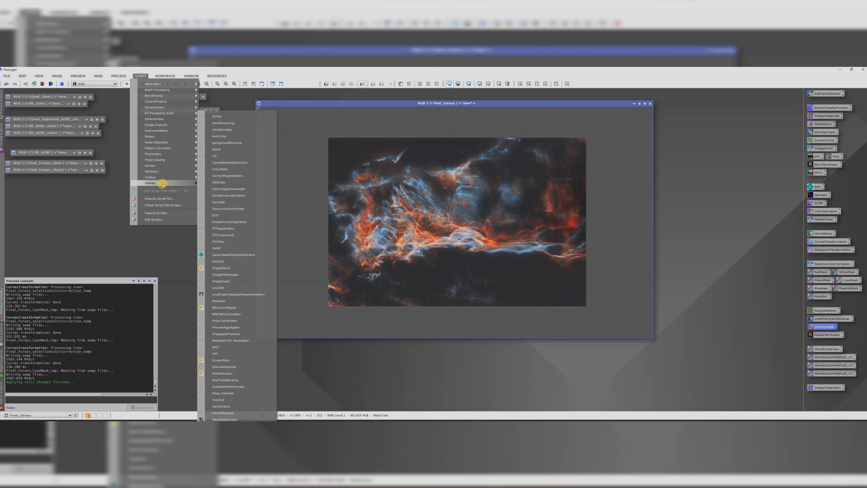
{"action": "left_click", "coordinate": [225, 360]}
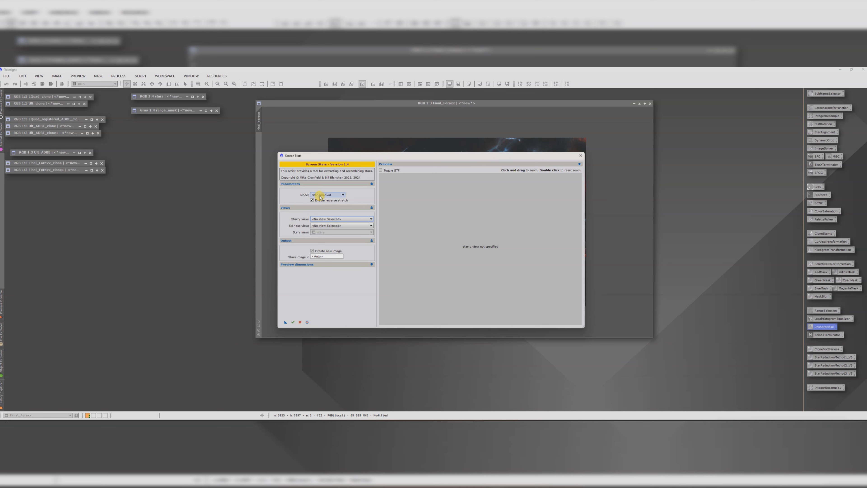
{"action": "left_click", "coordinate": [332, 196]}
{"action": "left_click", "coordinate": [330, 204]}
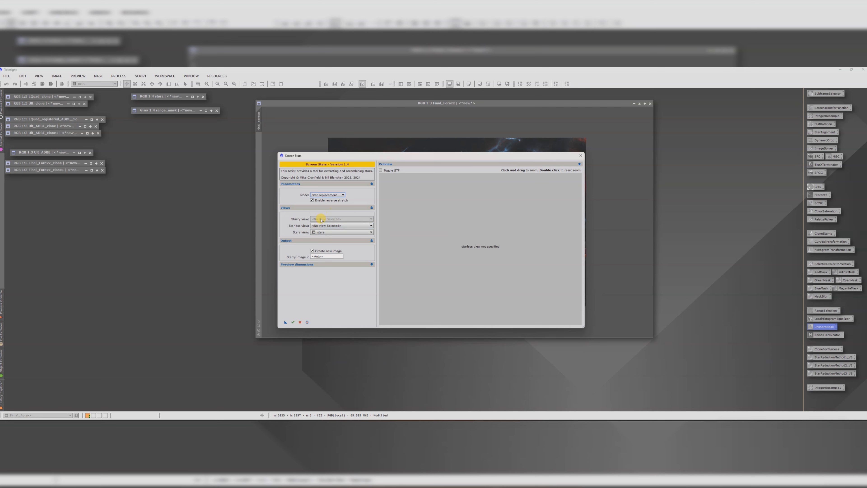
{"action": "left_click", "coordinate": [322, 225]}
{"action": "left_click", "coordinate": [324, 235]}
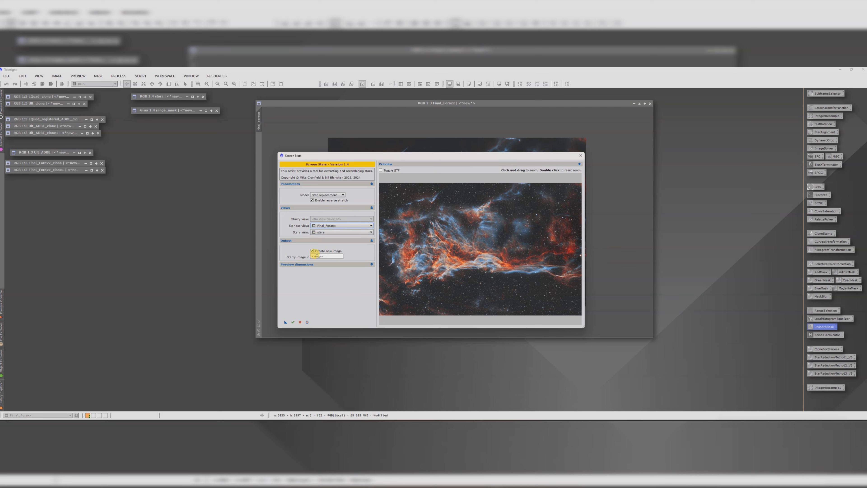
{"action": "left_click", "coordinate": [294, 322]}
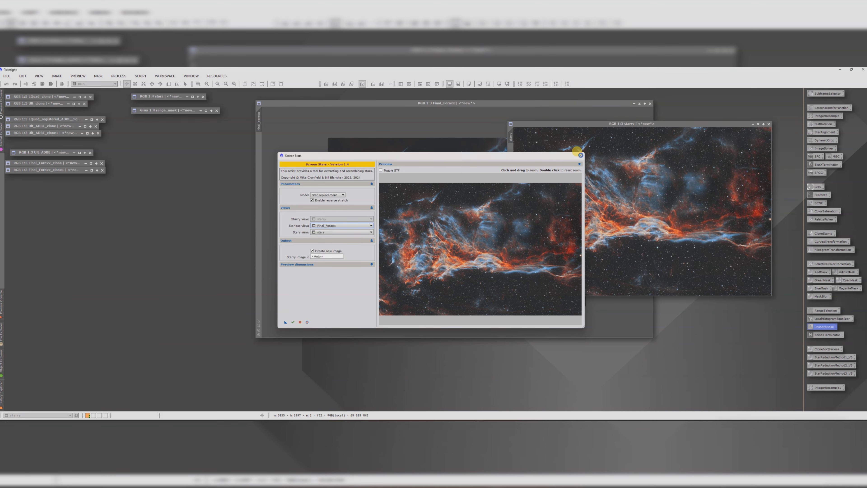
{"action": "left_click", "coordinate": [581, 154]}
Minimize Final_Foraxx and park it below range_mask, then centre and enlarge the starry image window in the workspace
{"action": "left_click_drag", "start_coordinate": [569, 123], "coordinate": [395, 117]}
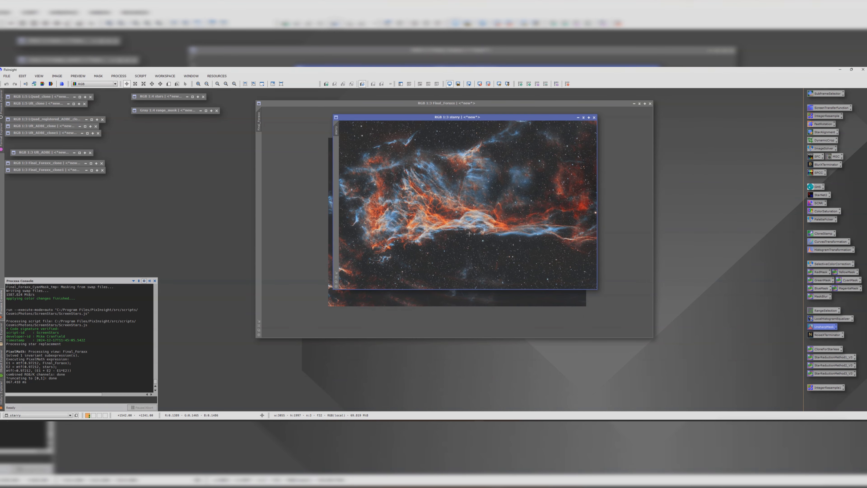
{"action": "scroll", "coordinate": [468, 232], "scroll_direction": "down", "scroll_amount": 1}
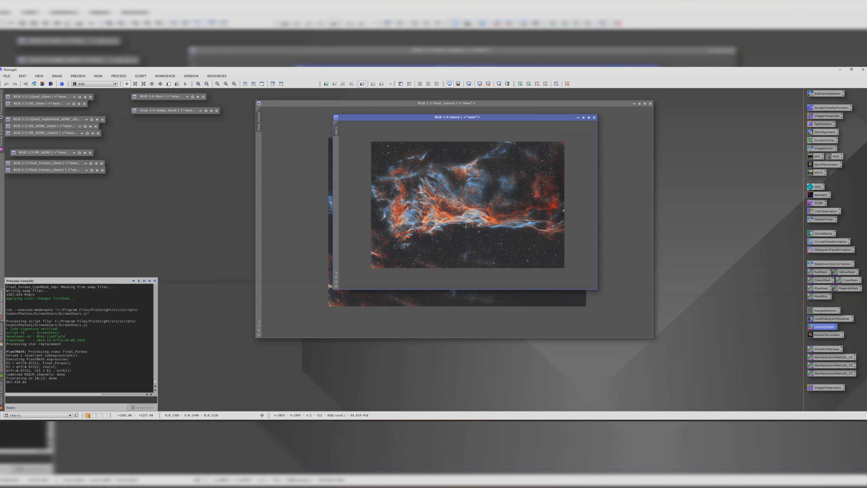
{"action": "left_click", "coordinate": [634, 103]}
{"action": "left_click_drag", "start_coordinate": [504, 118], "coordinate": [586, 219]}
{"action": "left_click_drag", "start_coordinate": [472, 219], "coordinate": [173, 119]}
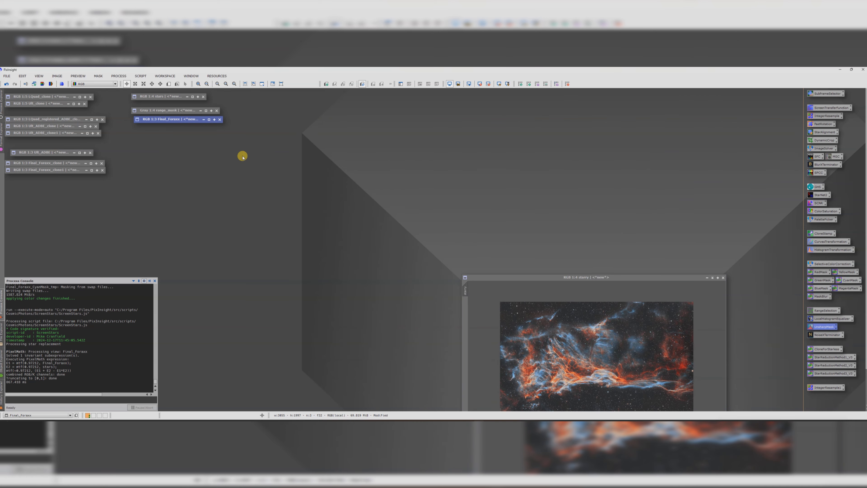
{"action": "left_click_drag", "start_coordinate": [509, 277], "coordinate": [317, 125]}
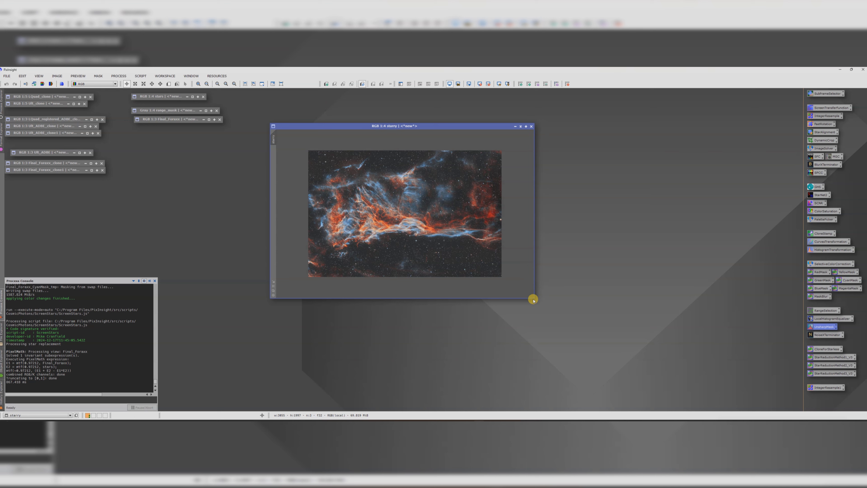
{"action": "left_click_drag", "start_coordinate": [535, 299], "coordinate": [664, 368]}
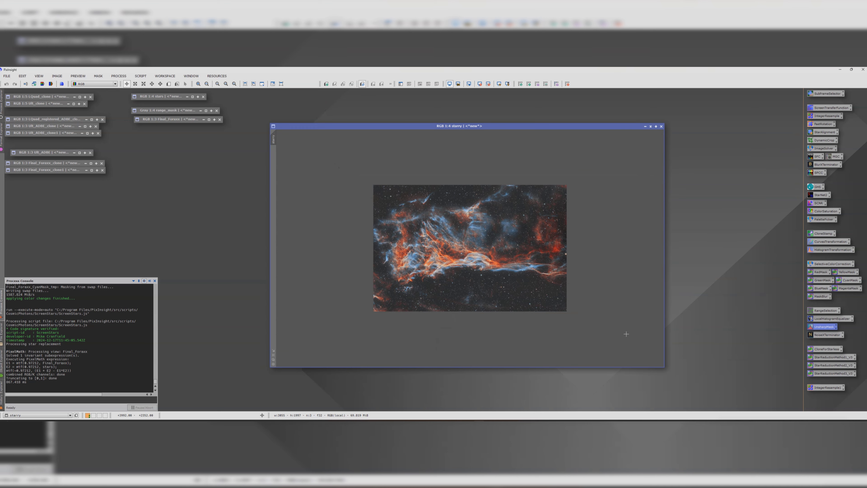
{"action": "scroll", "coordinate": [625, 333], "scroll_direction": "up", "scroll_amount": 1}
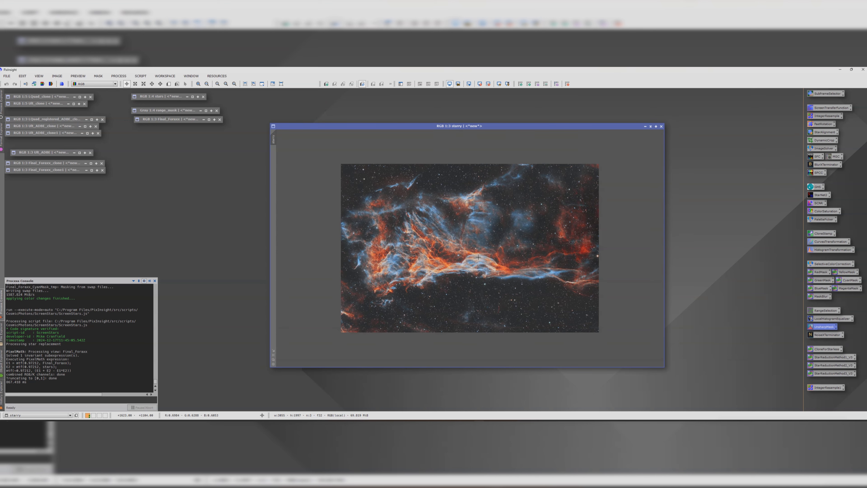
Upsample the starry image by a factor of 2 with IntegerResample and close the process
{"action": "double_click", "coordinate": [816, 116]}
{"action": "left_click", "coordinate": [647, 131]}
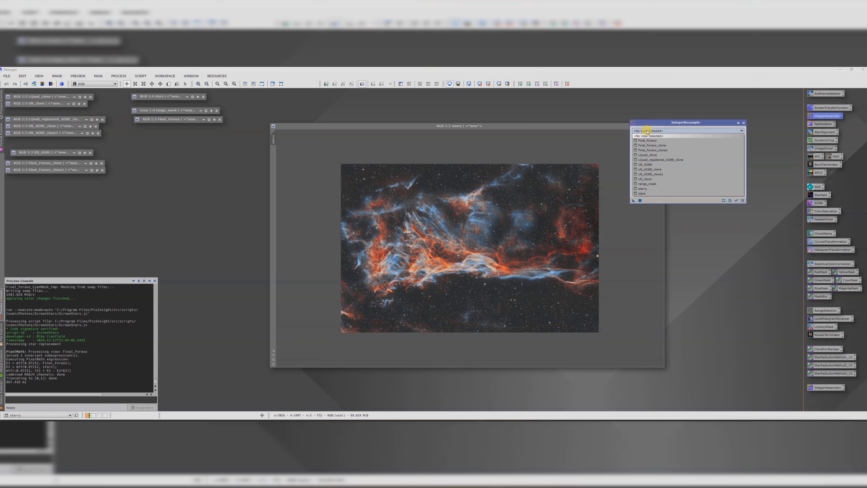
{"action": "left_click", "coordinate": [643, 188]}
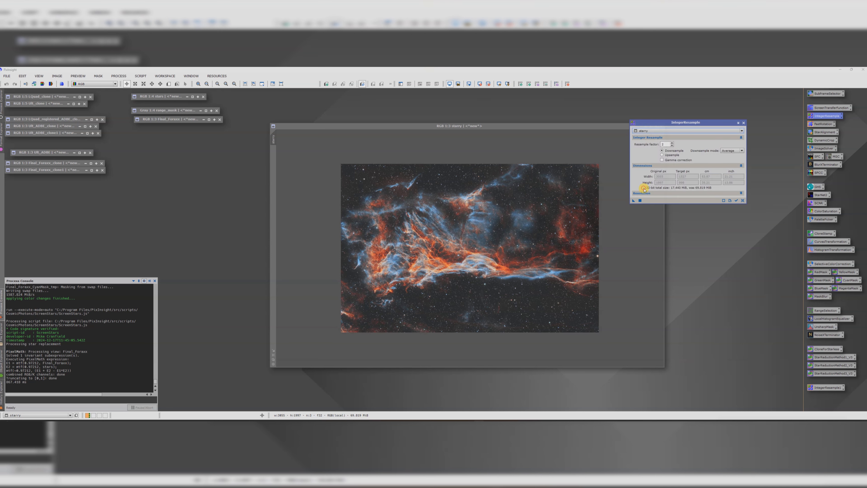
{"action": "left_click", "coordinate": [663, 154]}
{"action": "left_click_drag", "start_coordinate": [633, 202], "coordinate": [524, 201]}
{"action": "scroll", "coordinate": [522, 217], "scroll_direction": "down", "scroll_amount": 2}
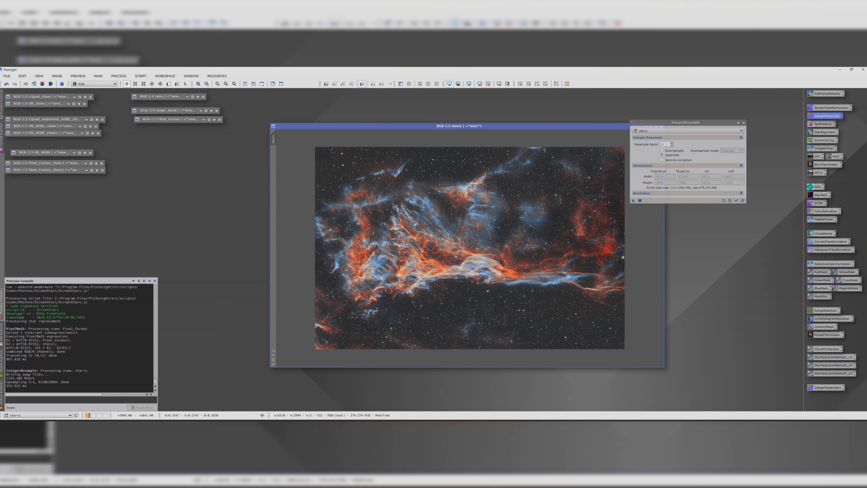
{"action": "left_click", "coordinate": [743, 123]}
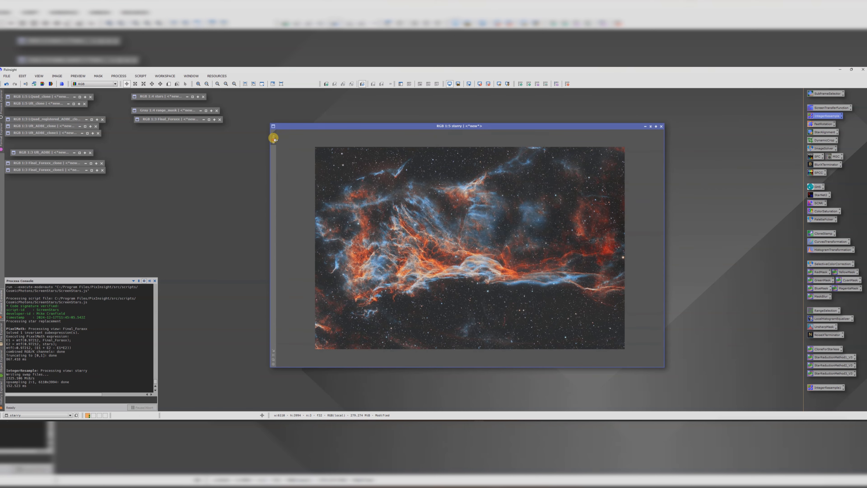
Duplicate the starry image as a backup clone and park it minimized below Final_Foraxx
{"action": "left_click_drag", "start_coordinate": [273, 138], "coordinate": [192, 158]}
{"action": "left_click", "coordinate": [493, 150]}
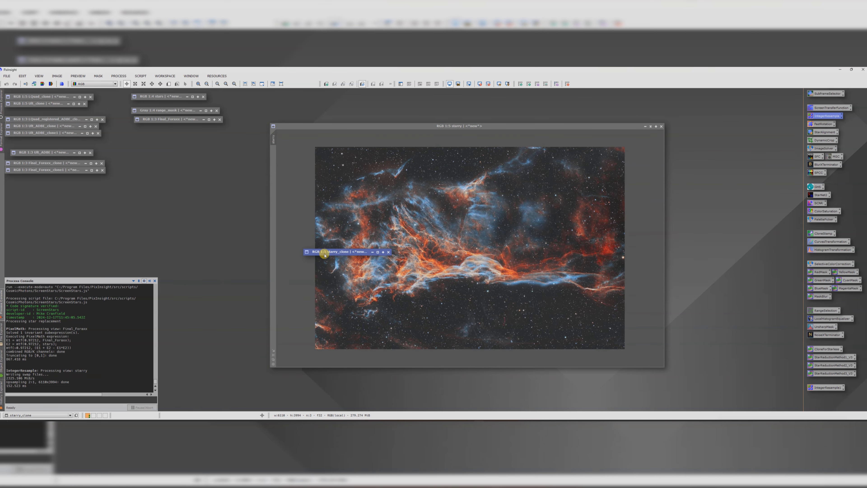
{"action": "scroll", "coordinate": [424, 234], "scroll_direction": "up", "scroll_amount": 1}
{"action": "scroll", "coordinate": [424, 233], "scroll_direction": "down", "scroll_amount": 1}
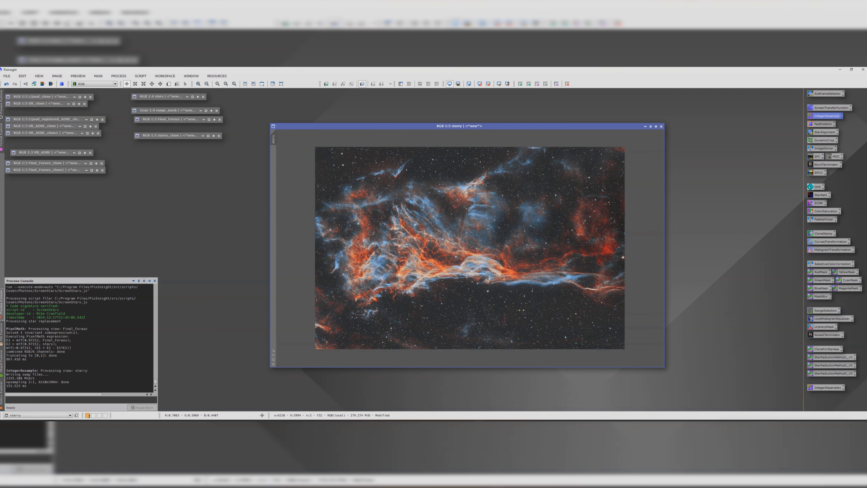
Crop the starry image with DynamicCrop to about 4150 × 2767 pixels around the brightest nebula filaments
{"action": "double_click", "coordinate": [816, 140]}
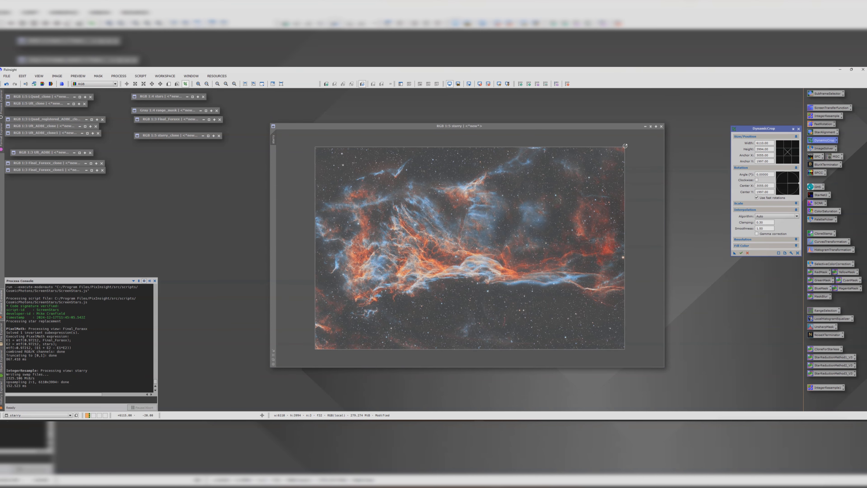
{"action": "left_click_drag", "start_coordinate": [625, 146], "coordinate": [595, 159]}
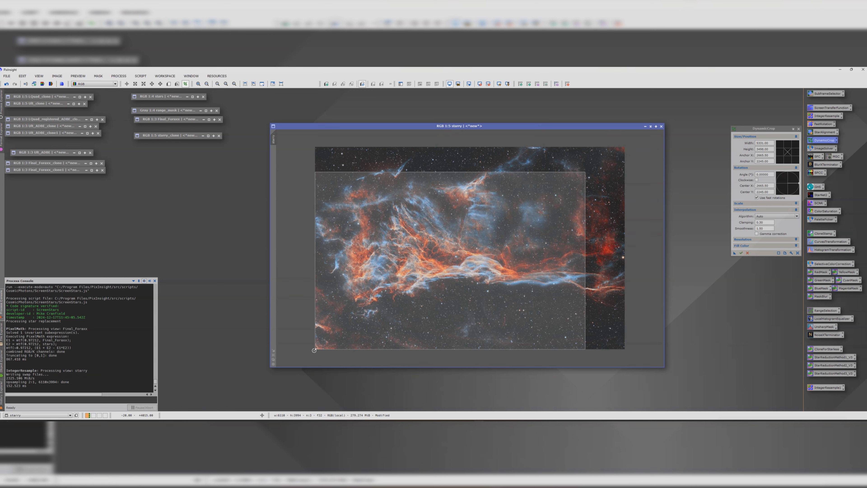
{"action": "left_click_drag", "start_coordinate": [315, 350], "coordinate": [384, 295]}
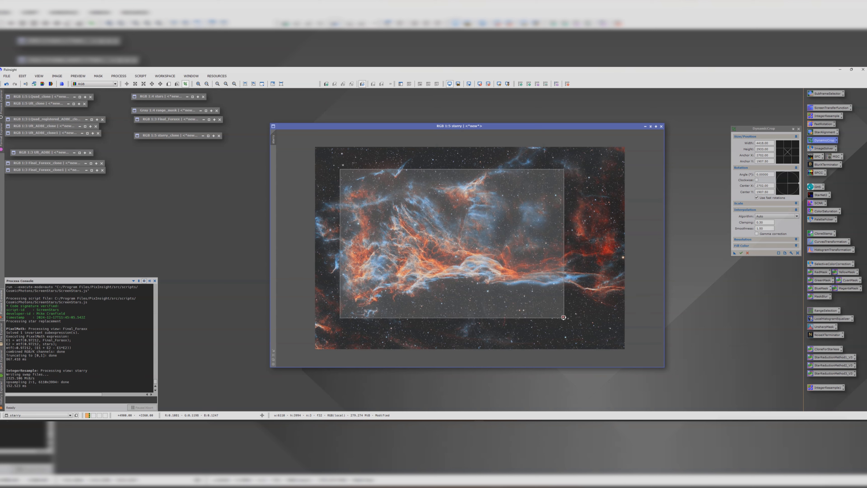
{"action": "left_click_drag", "start_coordinate": [563, 317], "coordinate": [551, 309]}
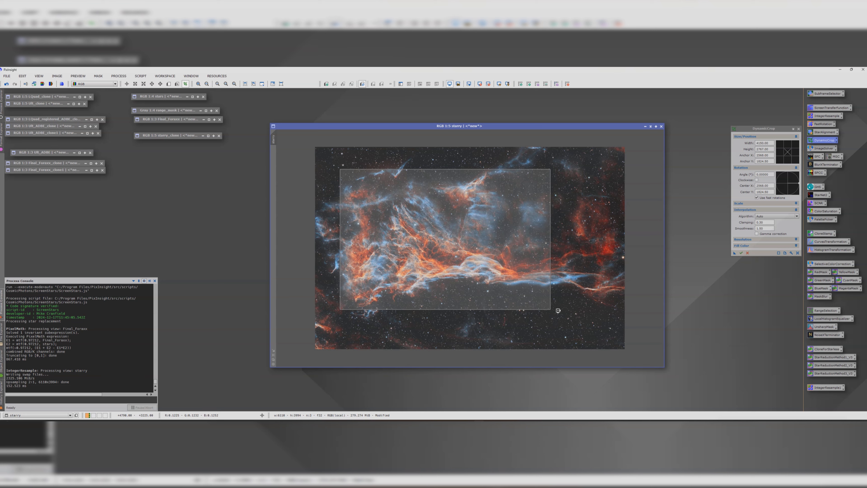
{"action": "left_click_drag", "start_coordinate": [503, 288], "coordinate": [496, 289]}
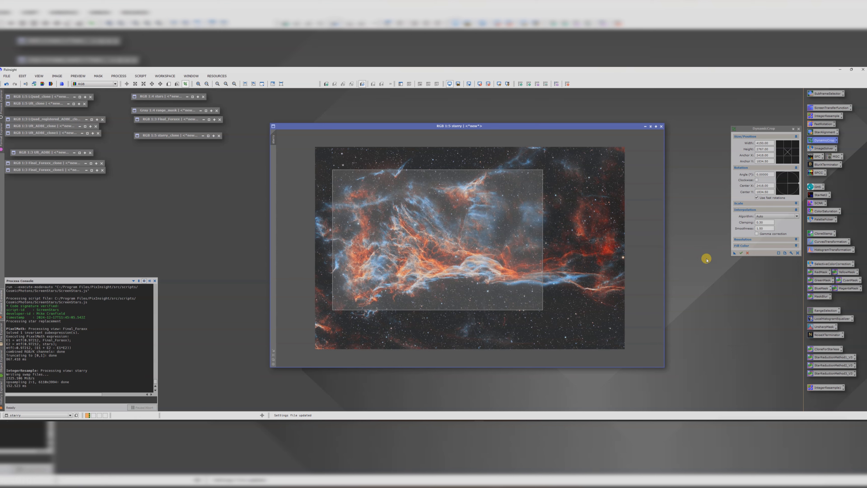
{"action": "left_click", "coordinate": [741, 253]}
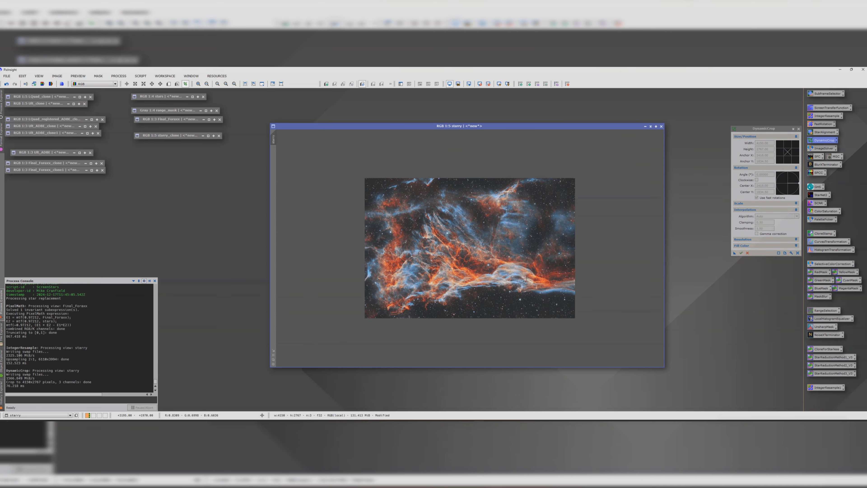
{"action": "scroll", "coordinate": [511, 276], "scroll_direction": "up", "scroll_amount": 1}
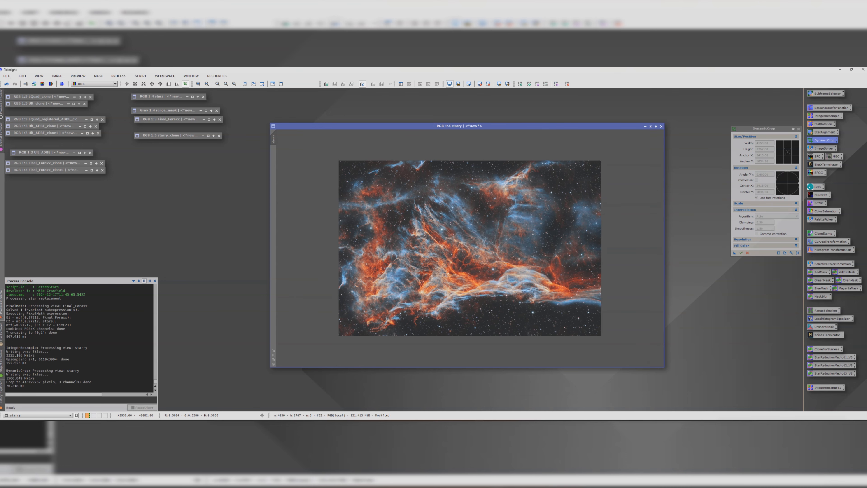
{"action": "left_click", "coordinate": [799, 129]}
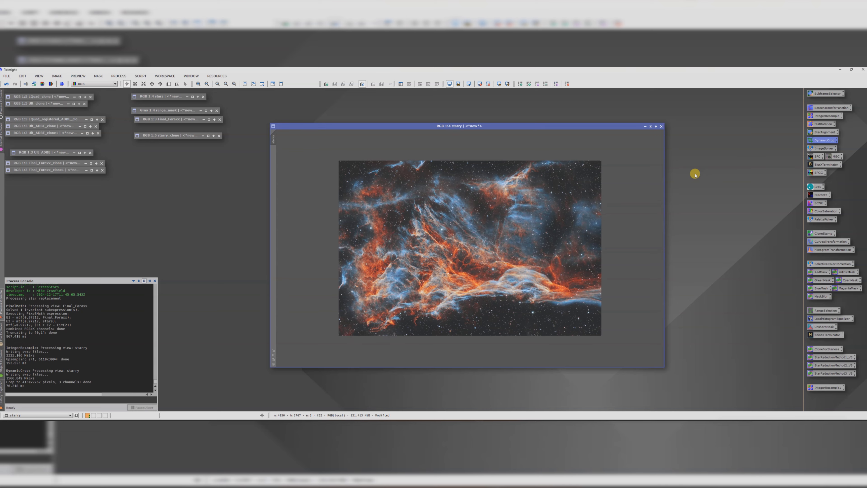